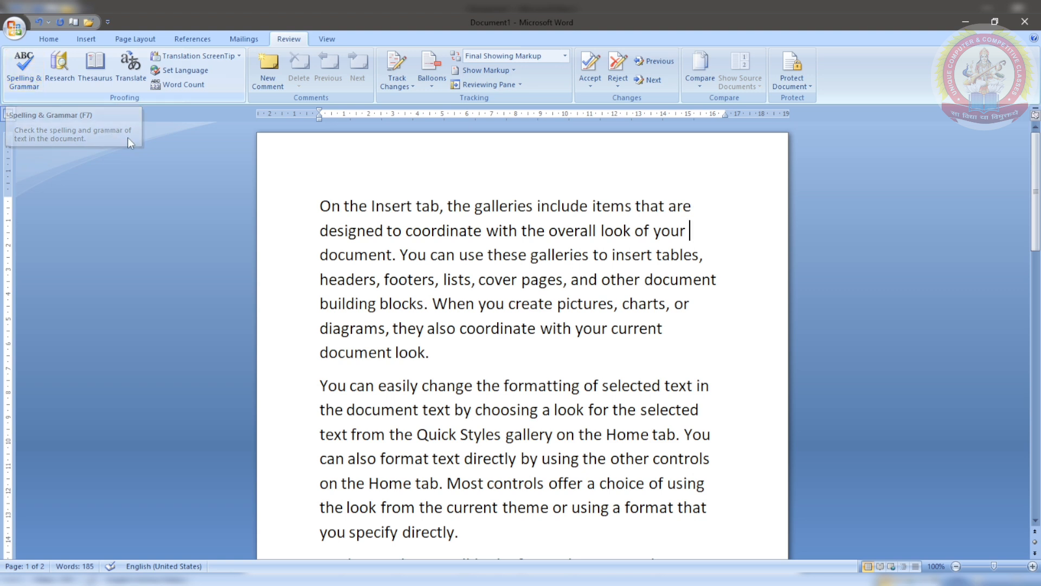
Step: Misspell Insert as Insart, galleries as galeries and blocks as blAcks
left_click(406, 206)
key("BackSpace")
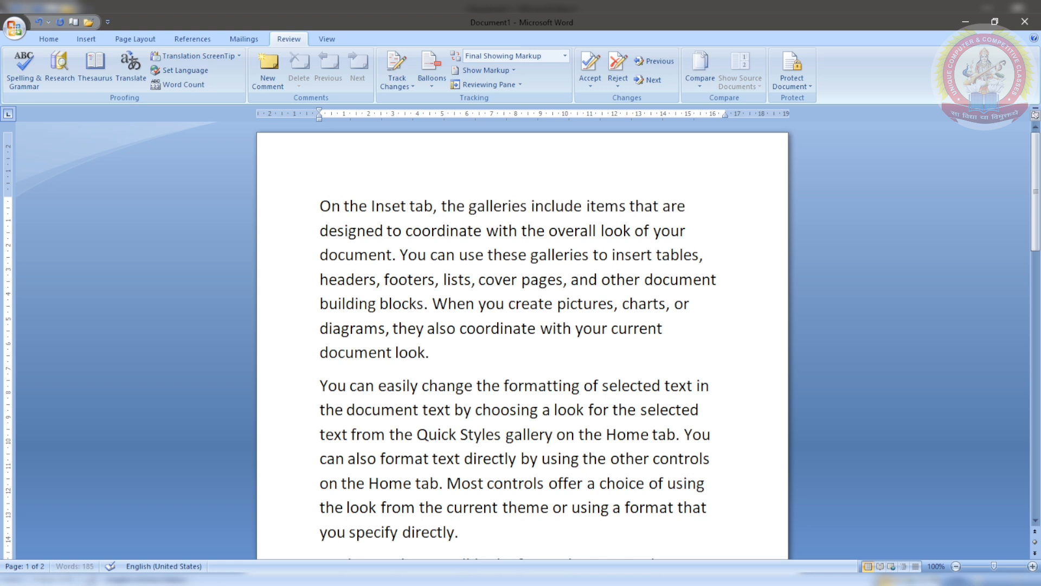
key("BackSpace")
type("a")
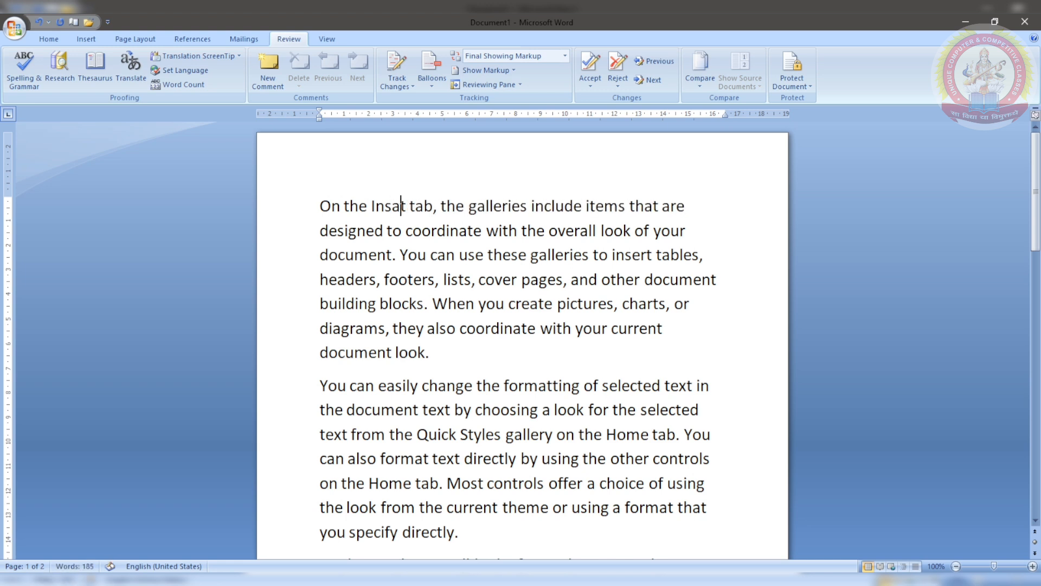
type("r")
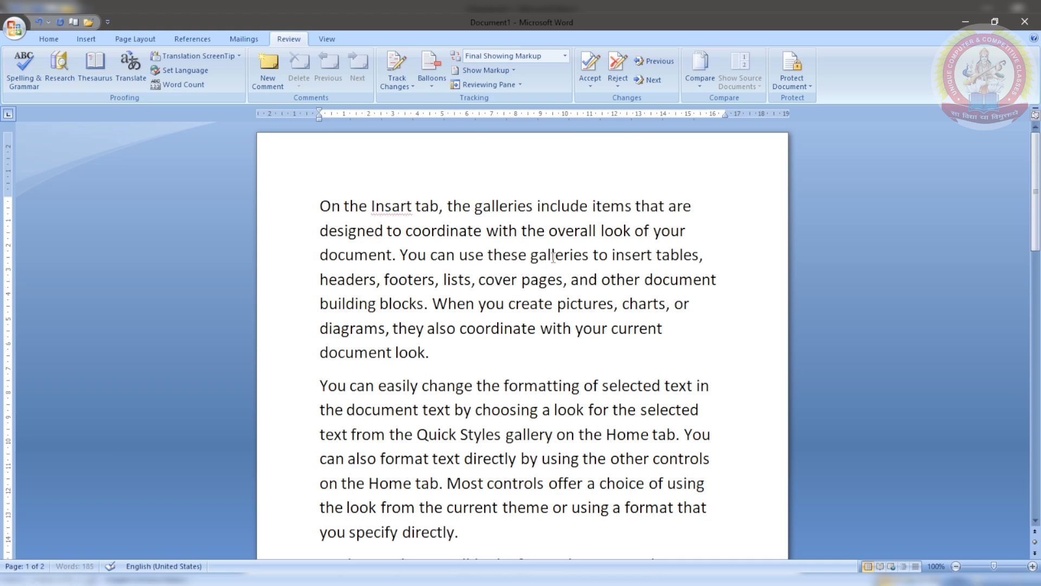
left_click(553, 257)
key("BackSpace")
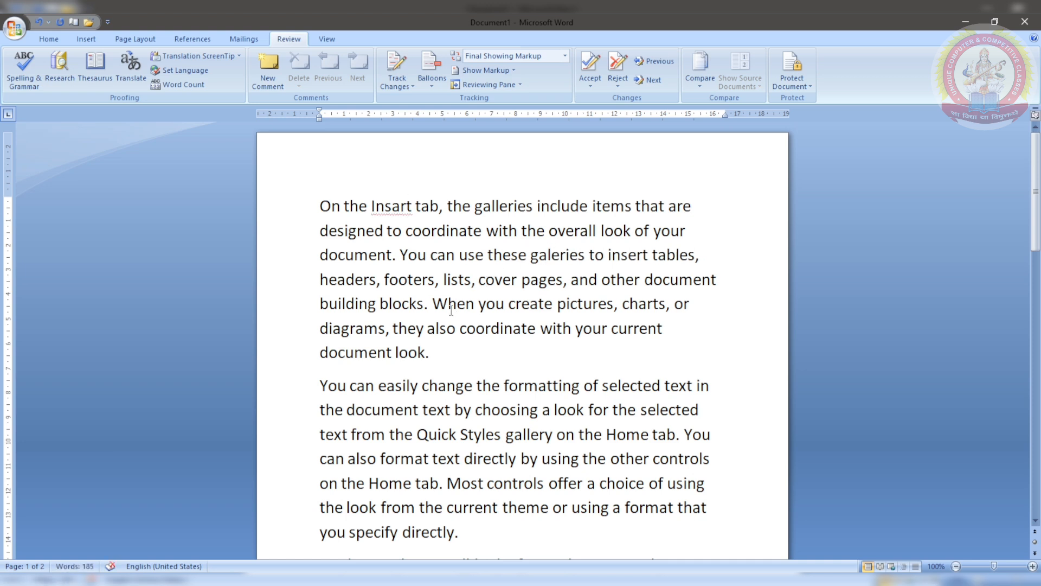
left_click(400, 305)
key("BackSpace")
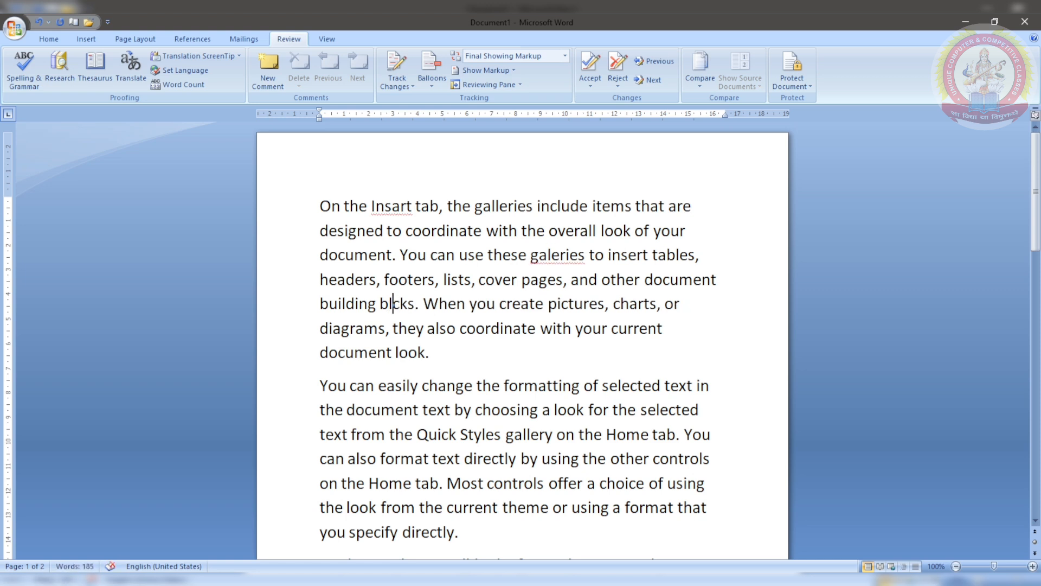
type("A")
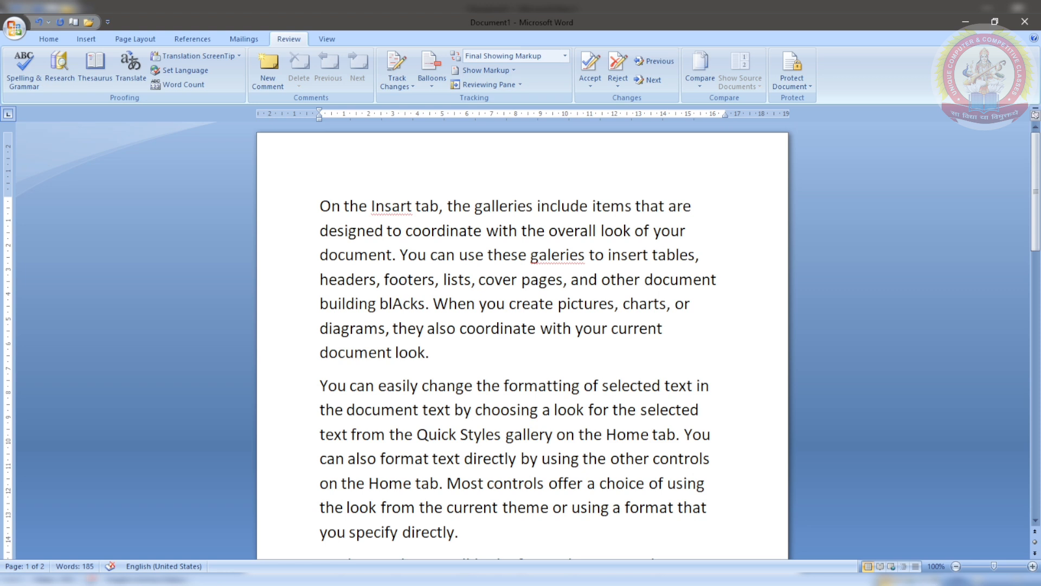
Step: Misspell diagrams as digrams, look as lok and selected as sected
left_click(343, 327)
key("BackSpace")
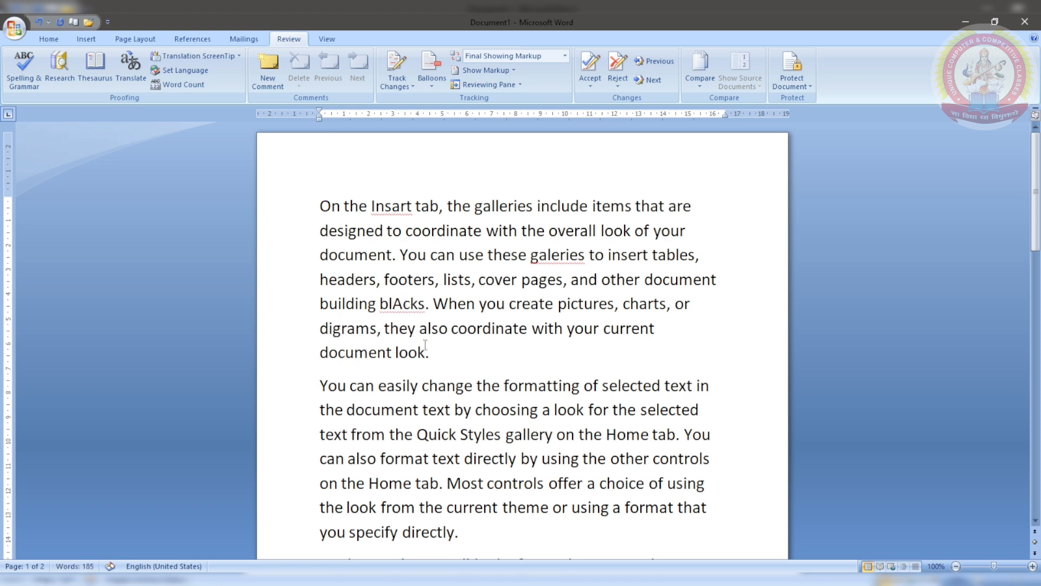
left_click(566, 412)
key("BackSpace")
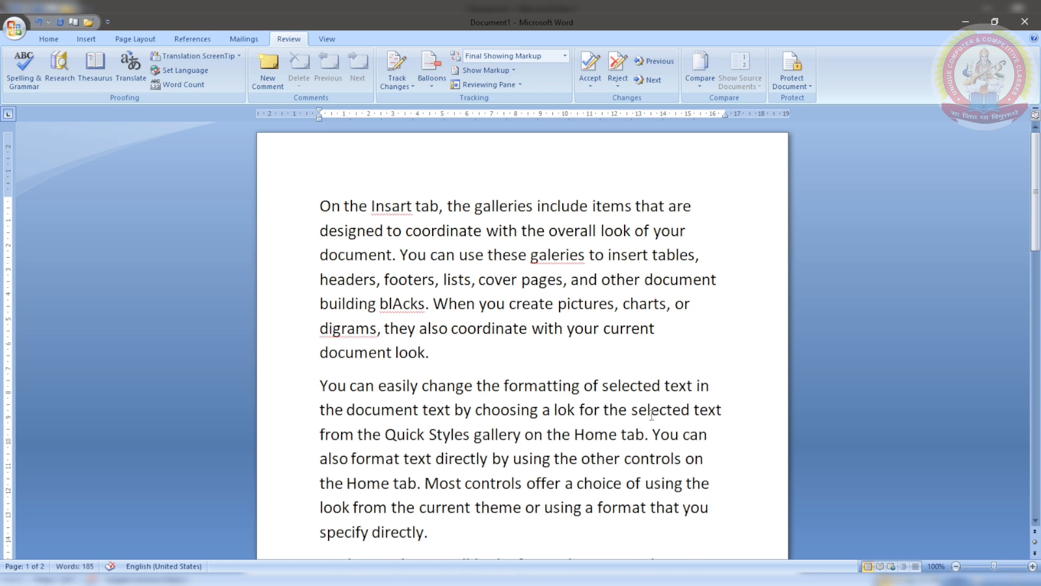
left_click(651, 413)
key("BackSpace")
key("BackSpace")
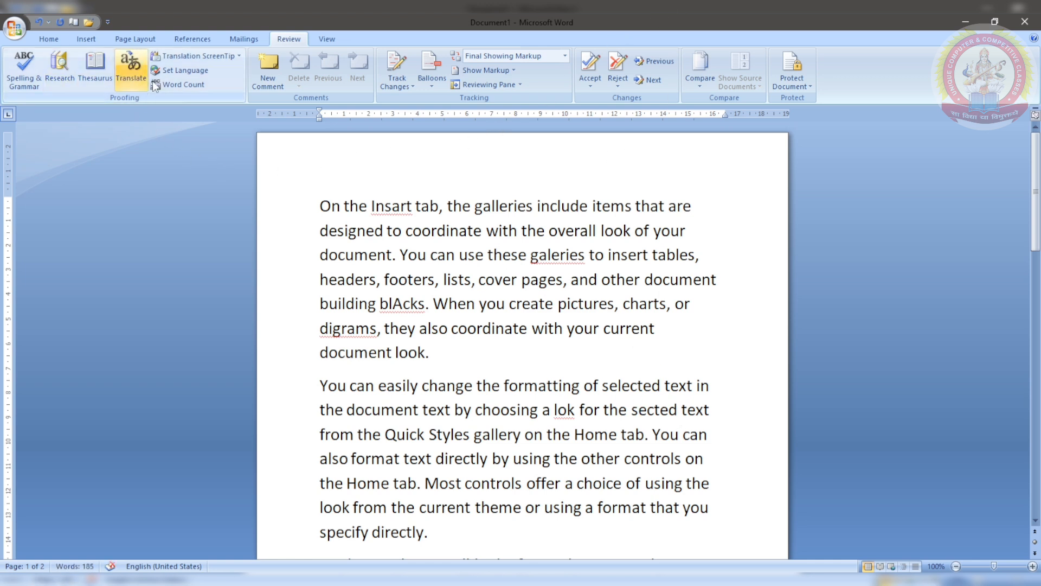
Step: Close a started spelling check without changes, then select the whole document with Ctrl+A
left_click(29, 73)
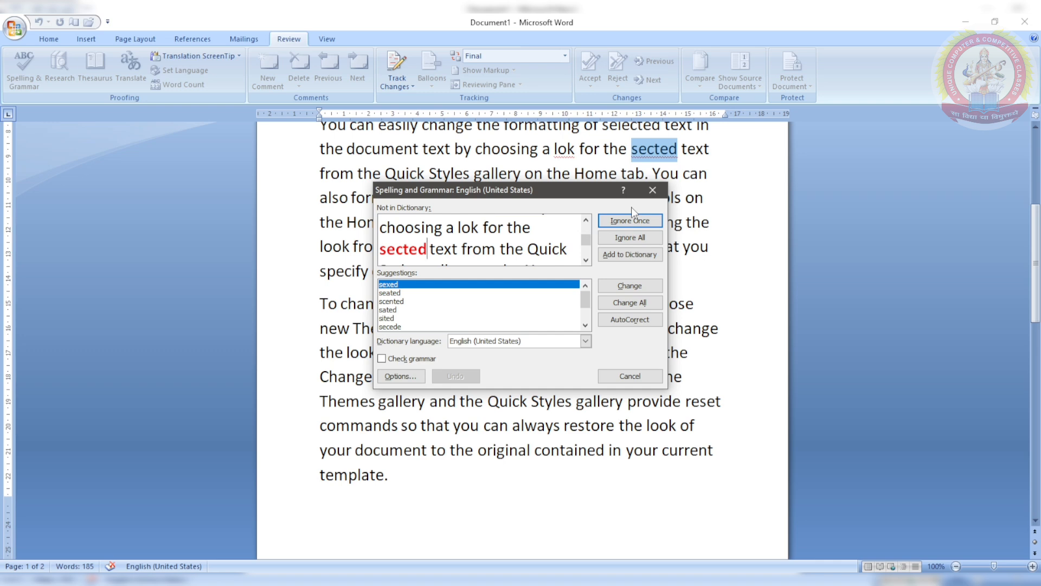
left_click(652, 190)
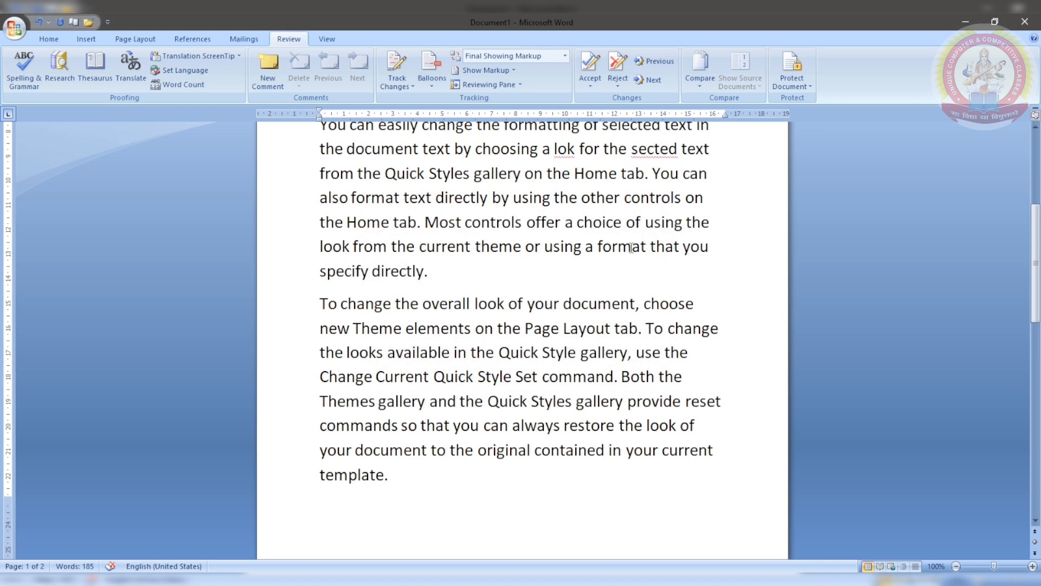
scroll(630, 248, "up", 2)
scroll(630, 248, "up", 1)
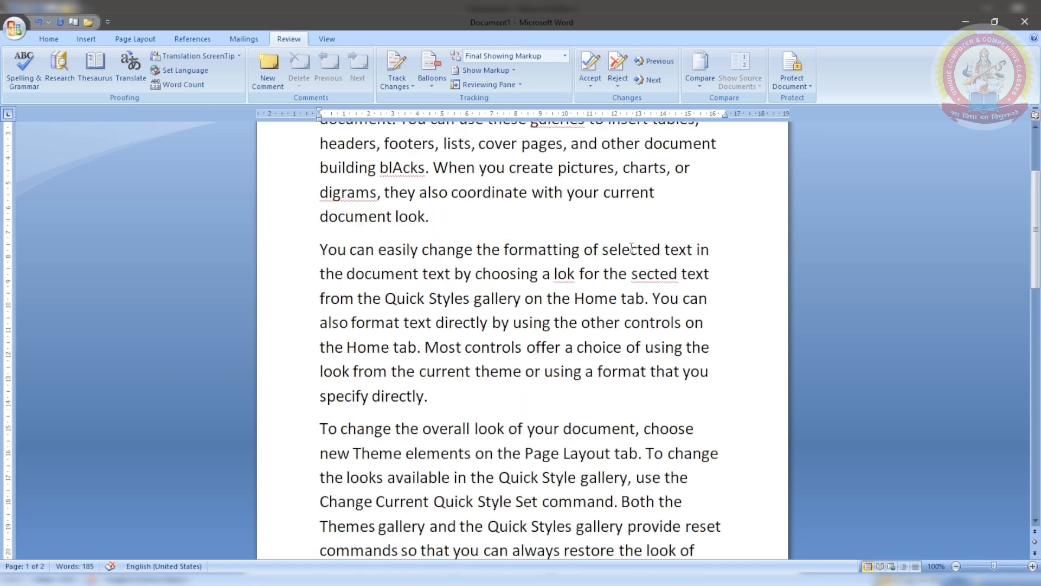
key("ctrl+a")
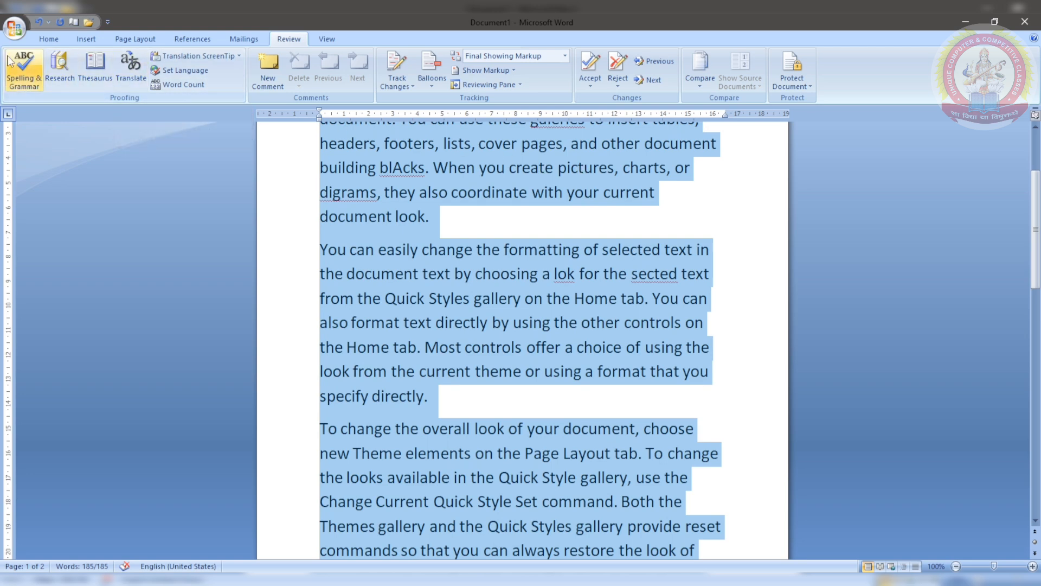
Step: Spell-check the text, correcting Insart to Insert, galeries to galleries, and blAcks to blocks
left_click(36, 70)
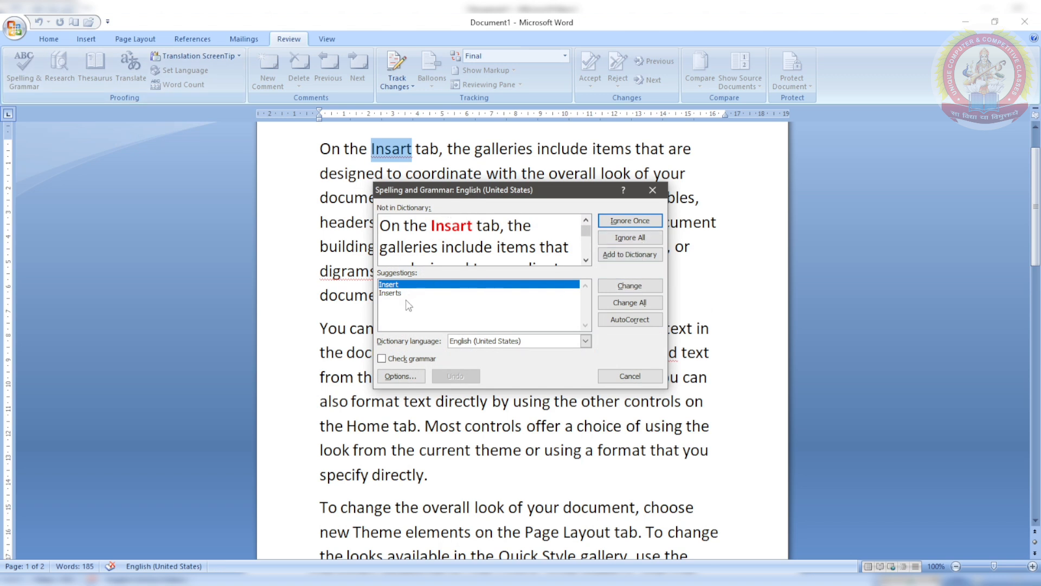
left_click(631, 286)
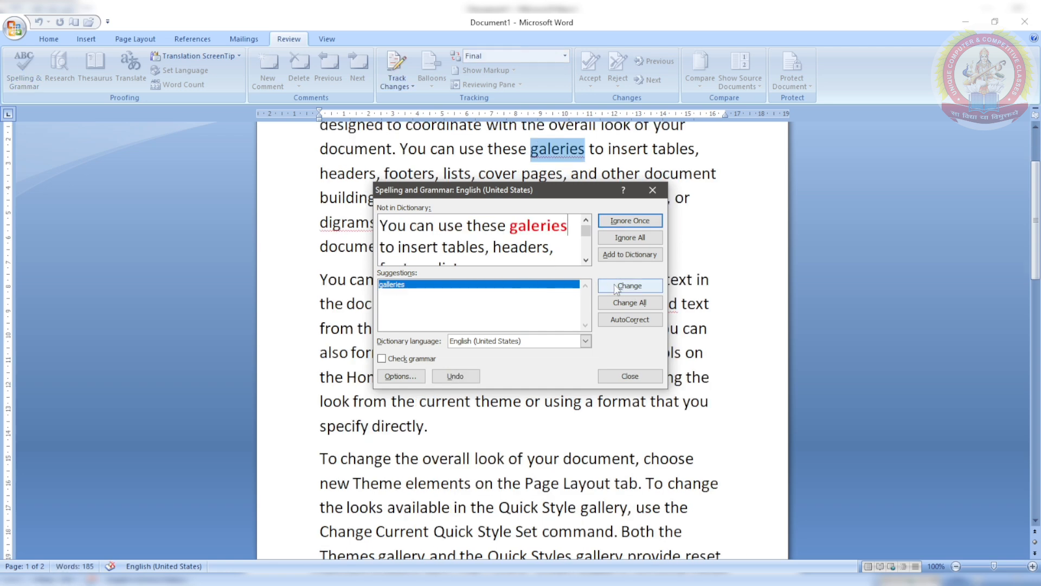
left_click(616, 288)
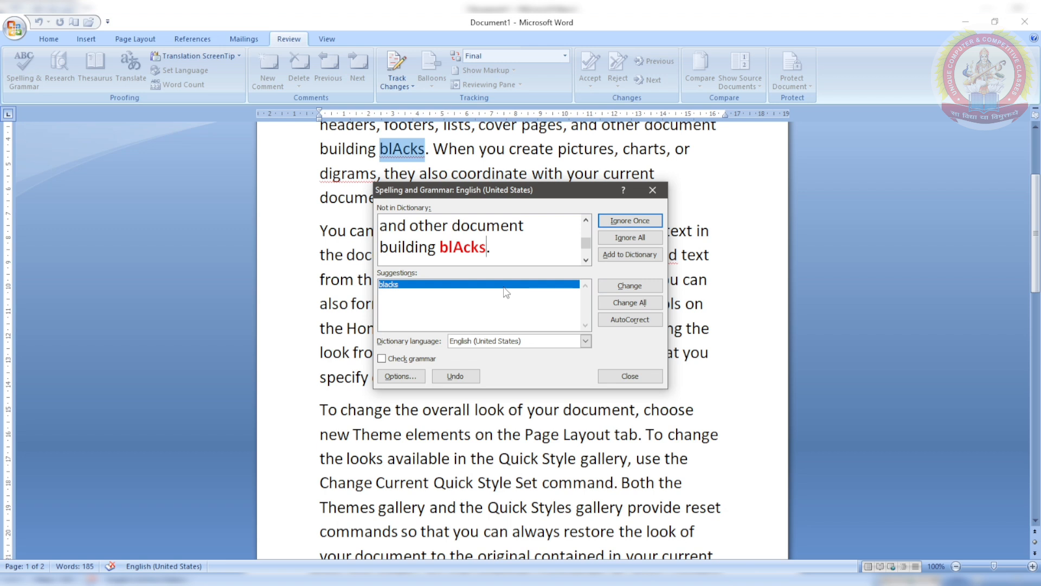
left_click(464, 247)
key("BackSpace")
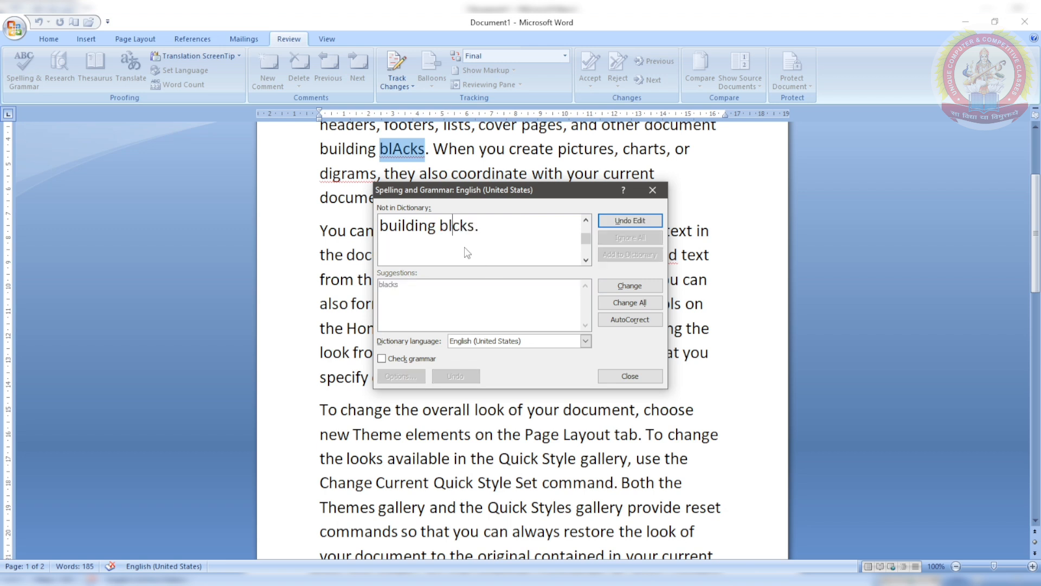
type("o")
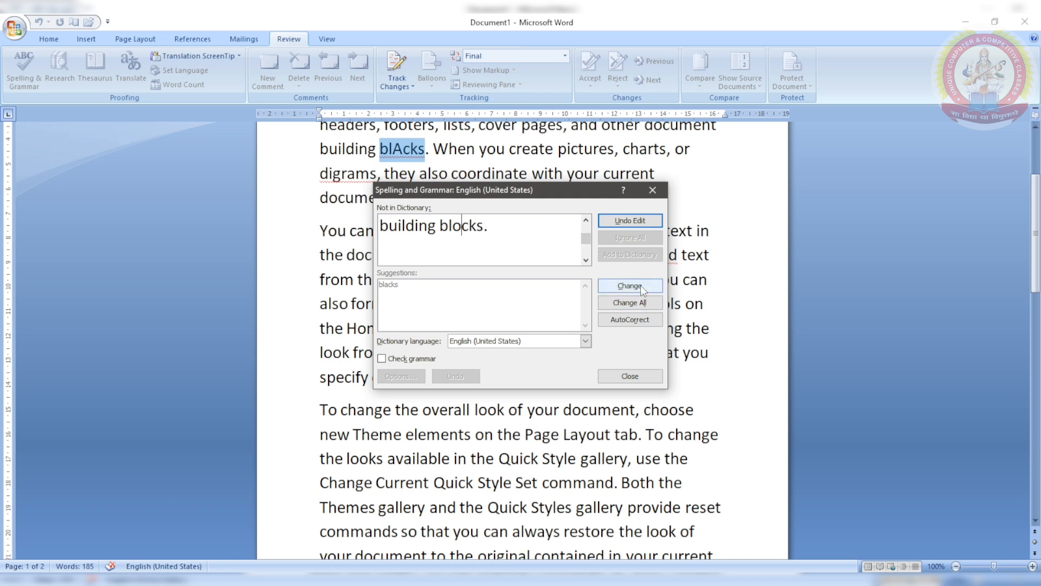
left_click(640, 286)
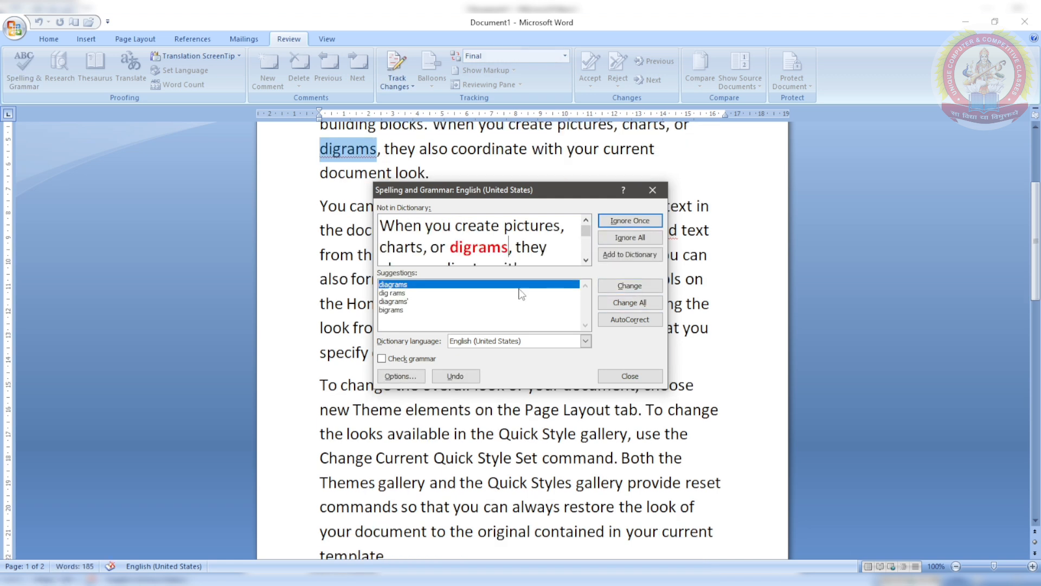
Step: Correct digrams to diagrams, lok to look and sected to selected, finishing the check
left_click(620, 287)
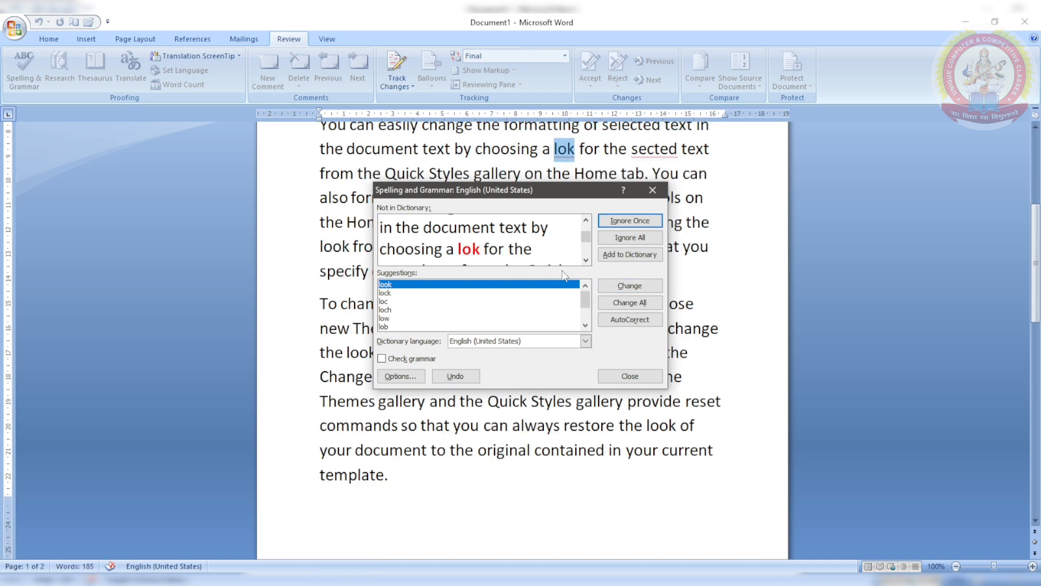
left_click(605, 282)
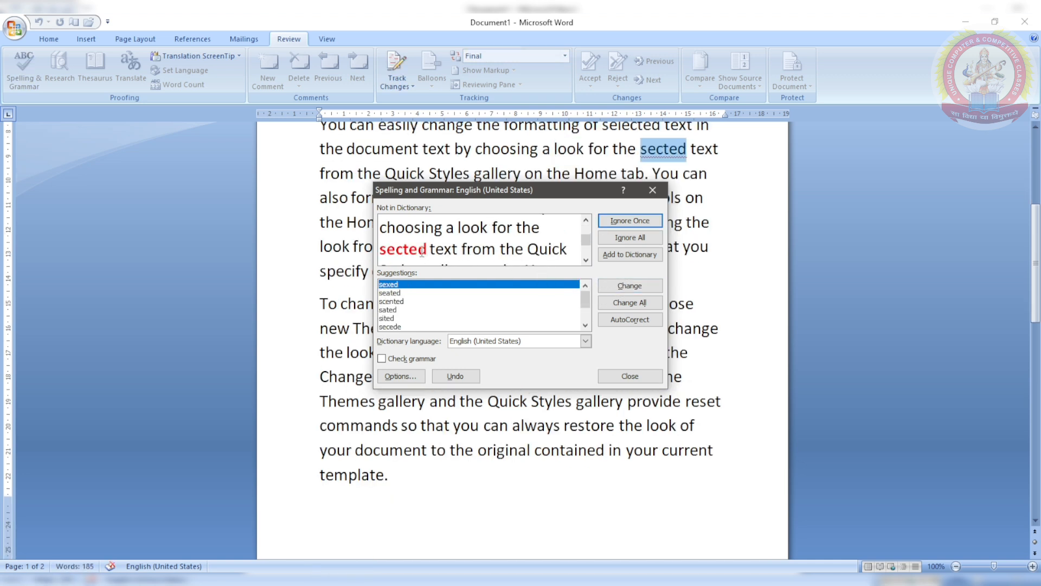
scroll(396, 311, "down", 2)
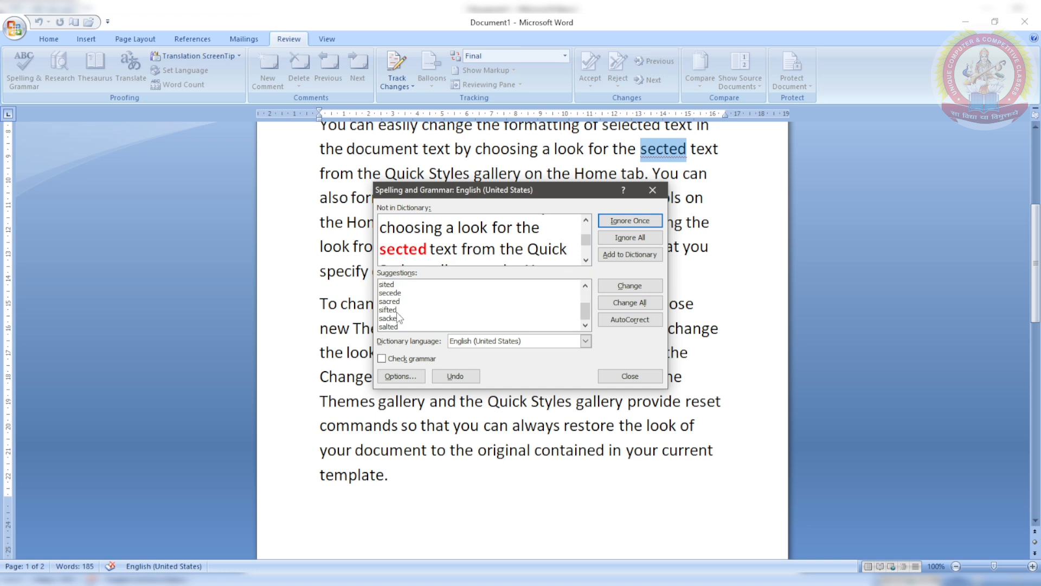
scroll(396, 311, "up", 2)
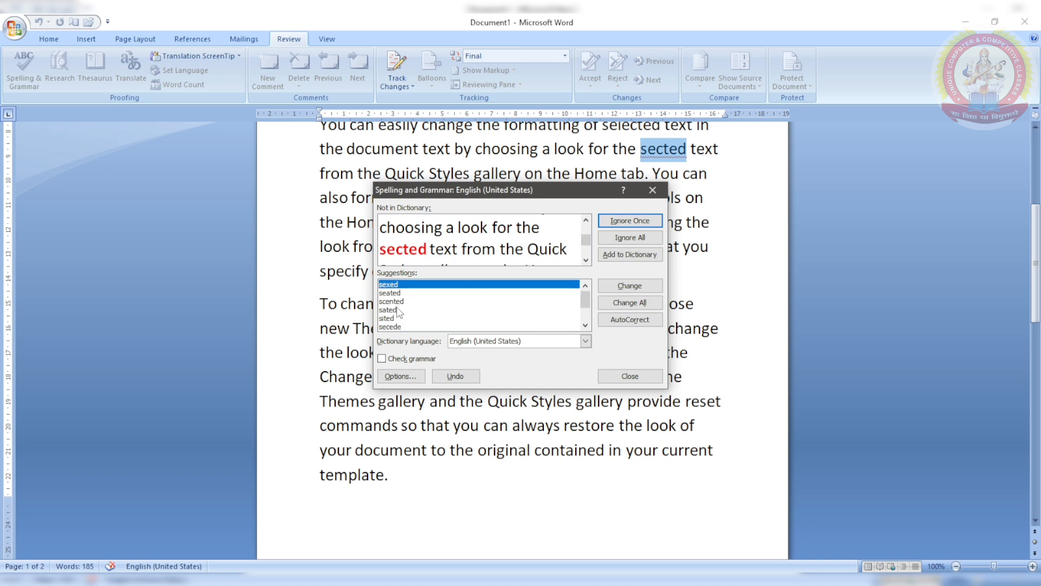
left_click(396, 249)
type("le")
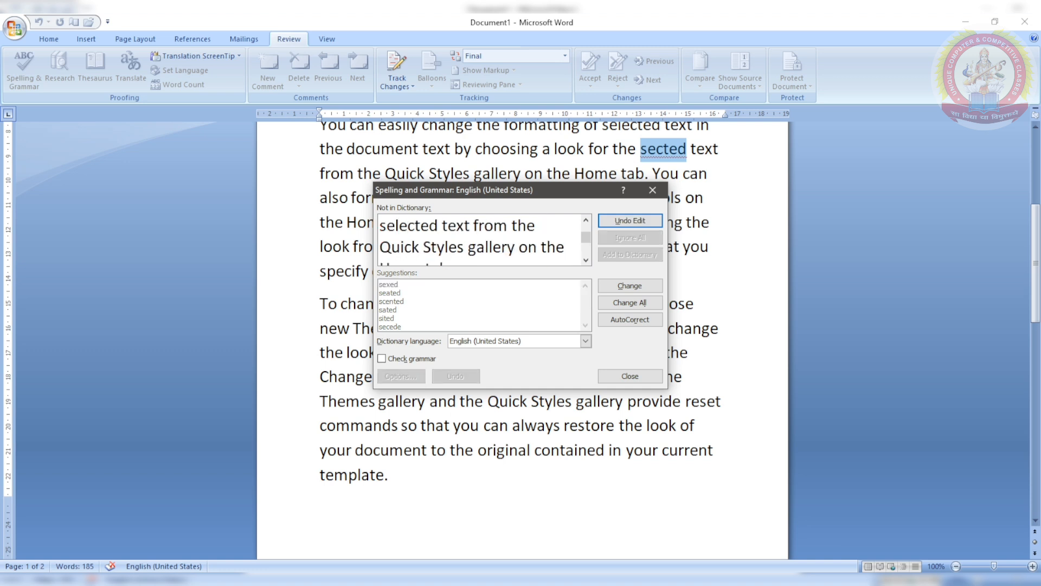
left_click(633, 286)
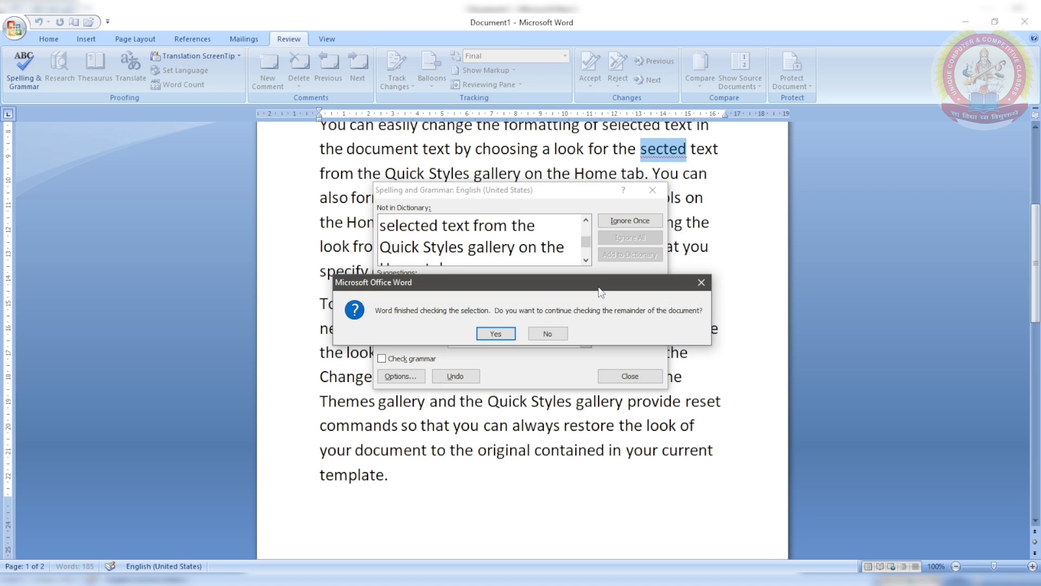
left_click(488, 332)
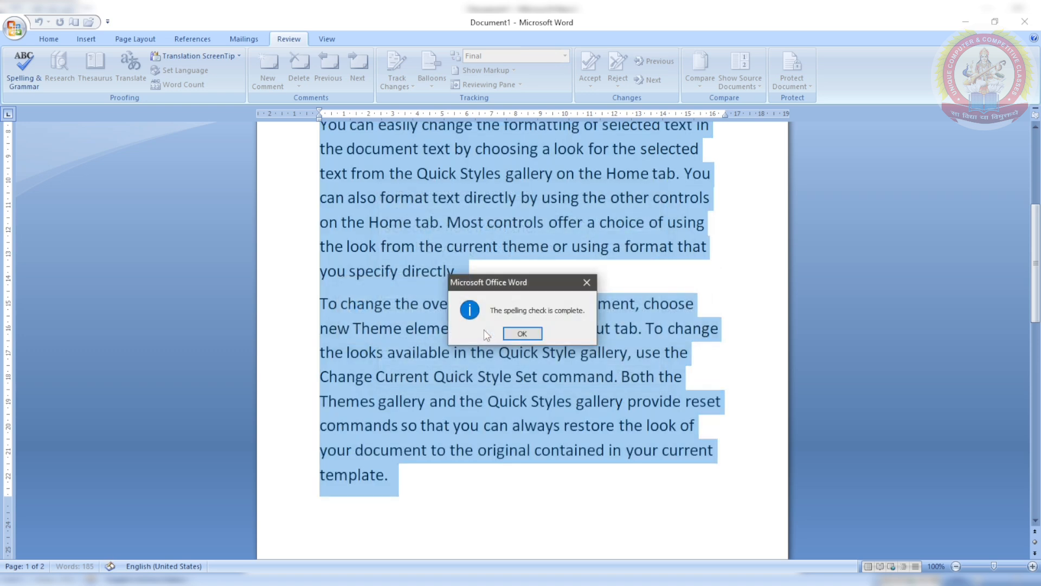
left_click(517, 334)
scroll(516, 334, "up", 5)
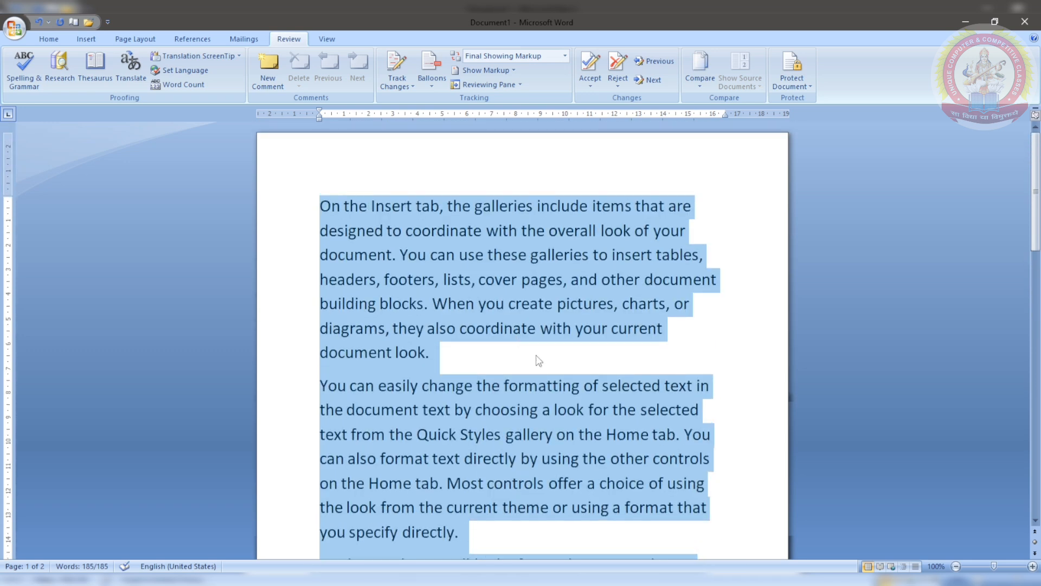
Step: Select the word 'coordinate' and look up its synonyms
left_click(537, 356)
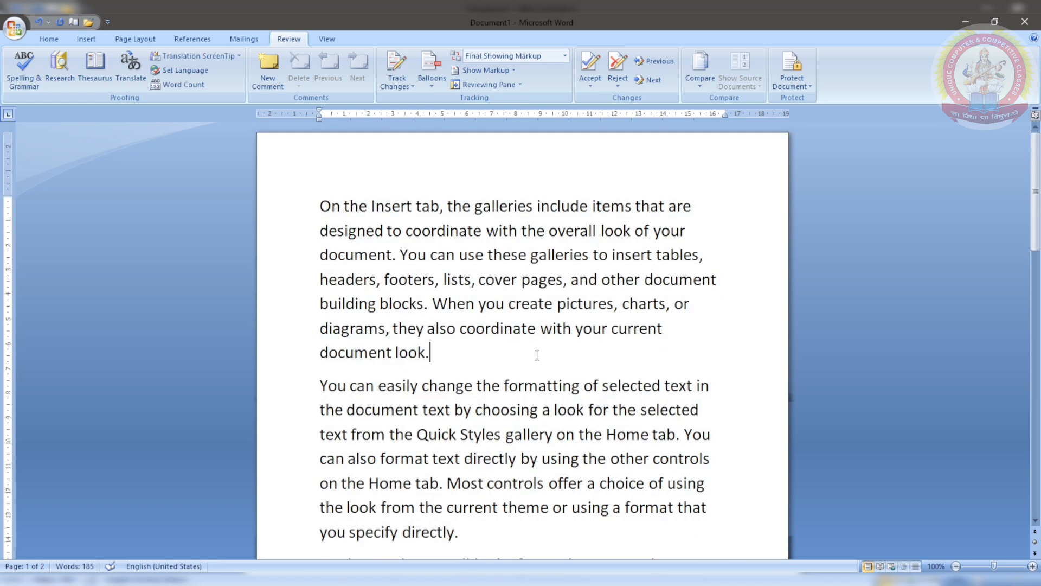
left_click(536, 328)
left_click_drag(536, 328, 461, 328)
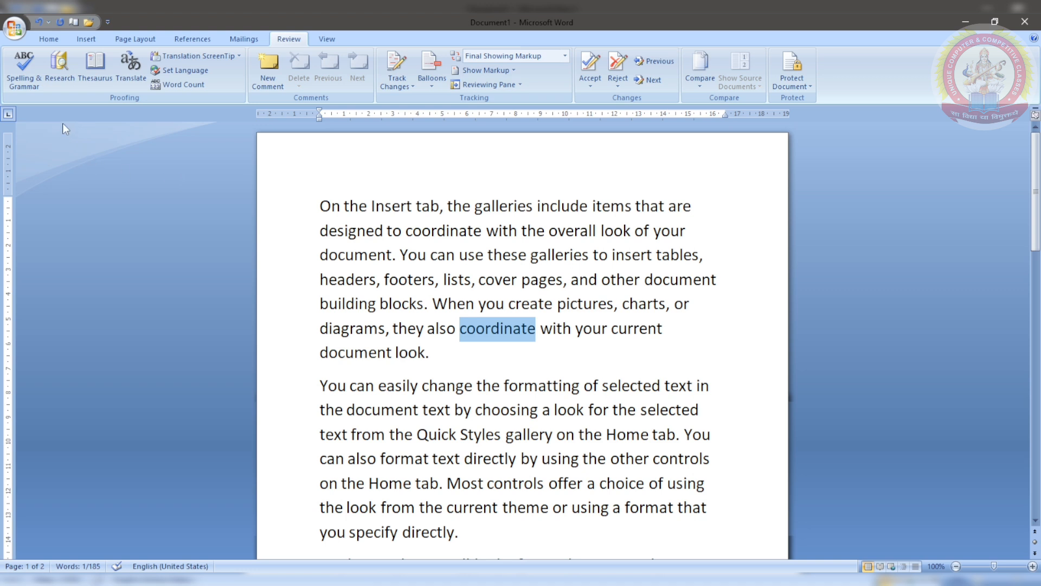
left_click(55, 80)
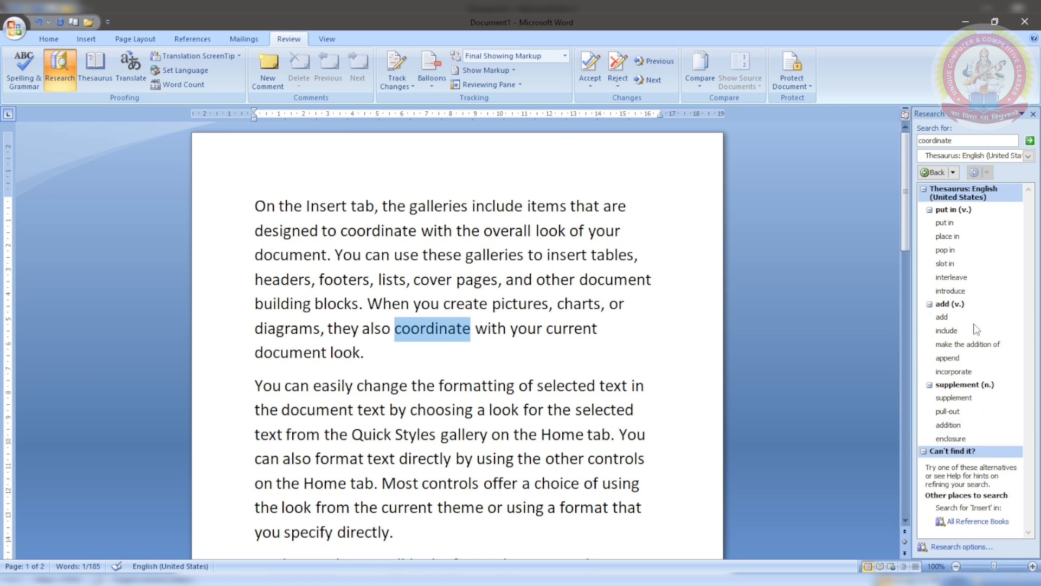
Step: Switch the research source to the English (United States) thesaurus, then close the Research pane
mouse_move(971, 322)
left_click(1017, 157)
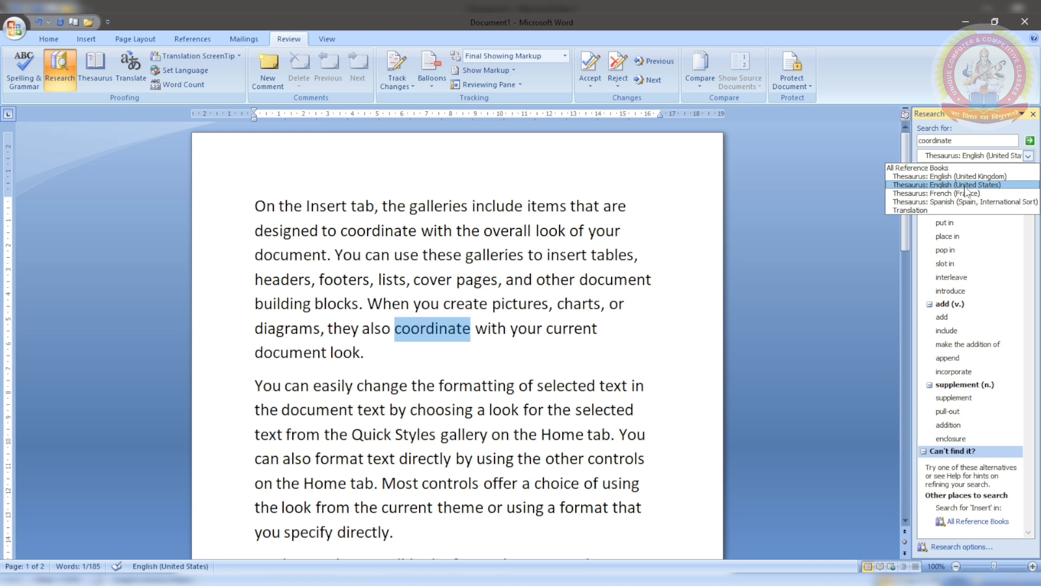
left_click(964, 185)
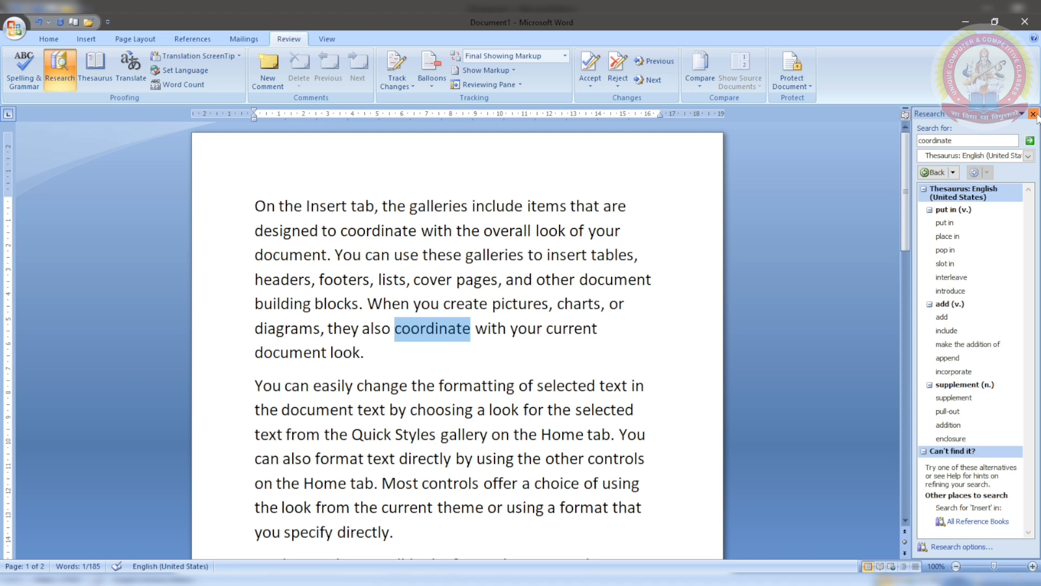
left_click(1033, 114)
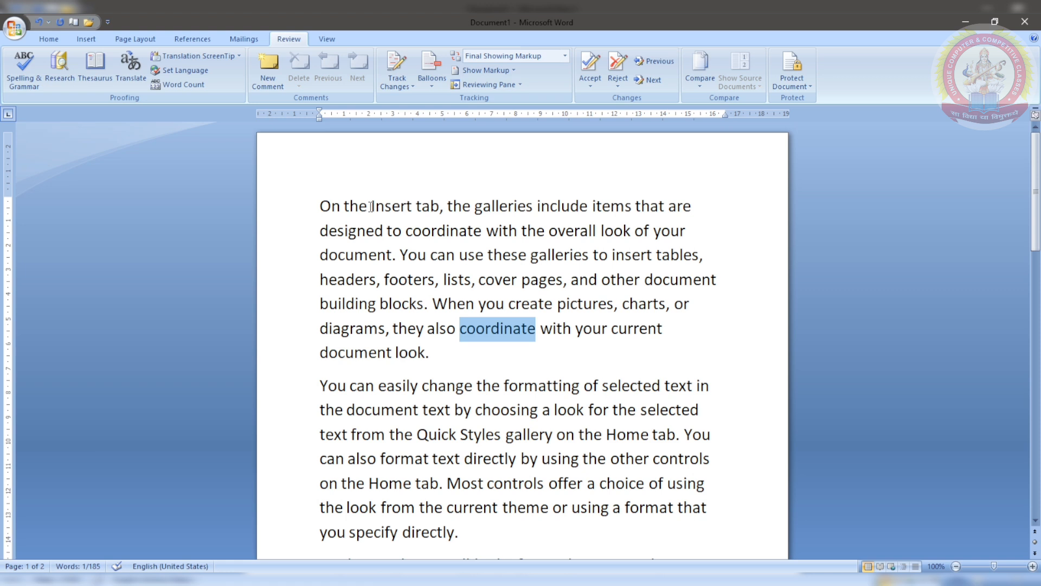
left_click_drag(371, 206, 412, 210)
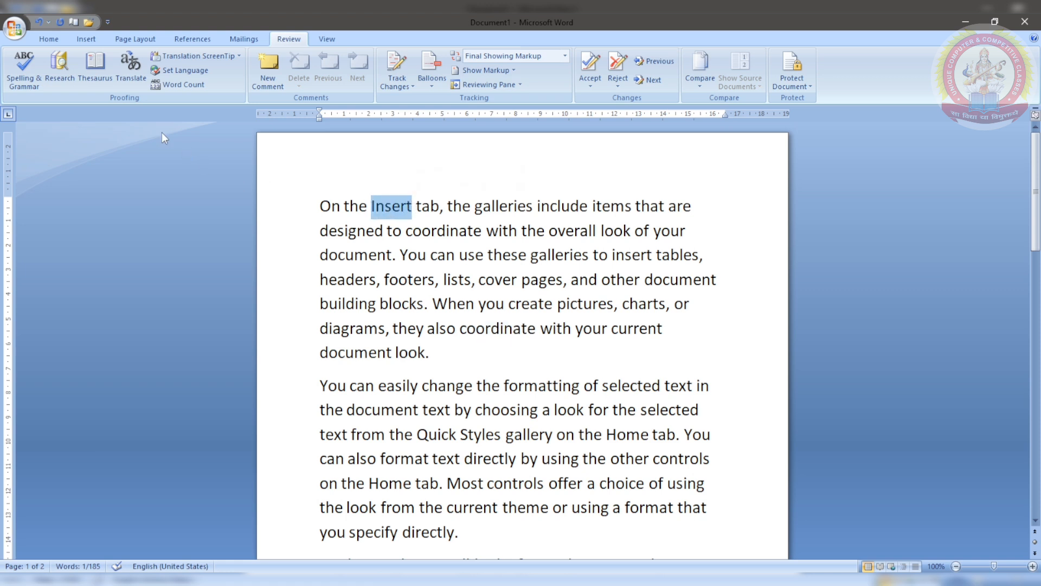
left_click(94, 64)
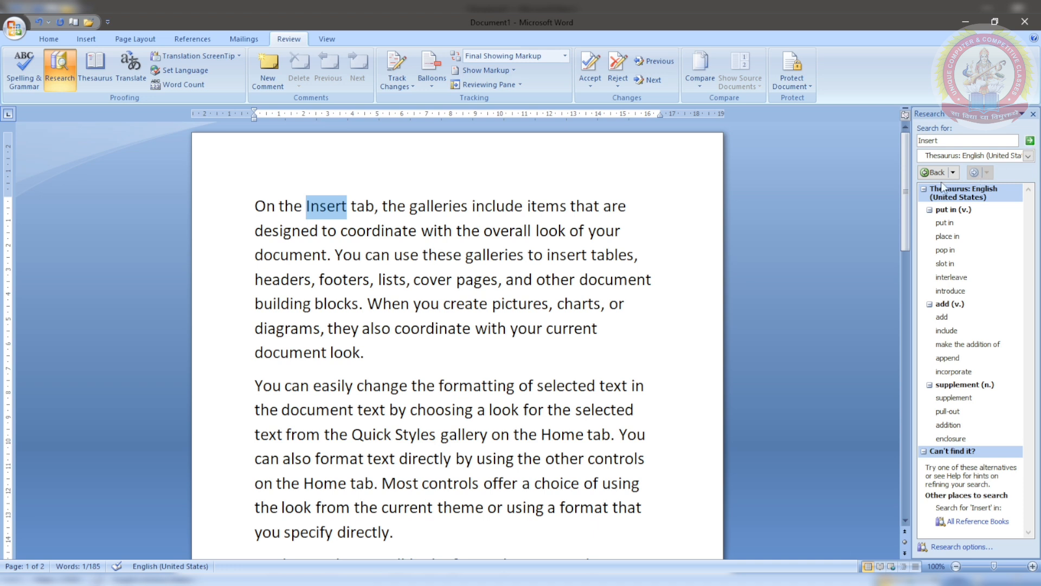
left_click(763, 222)
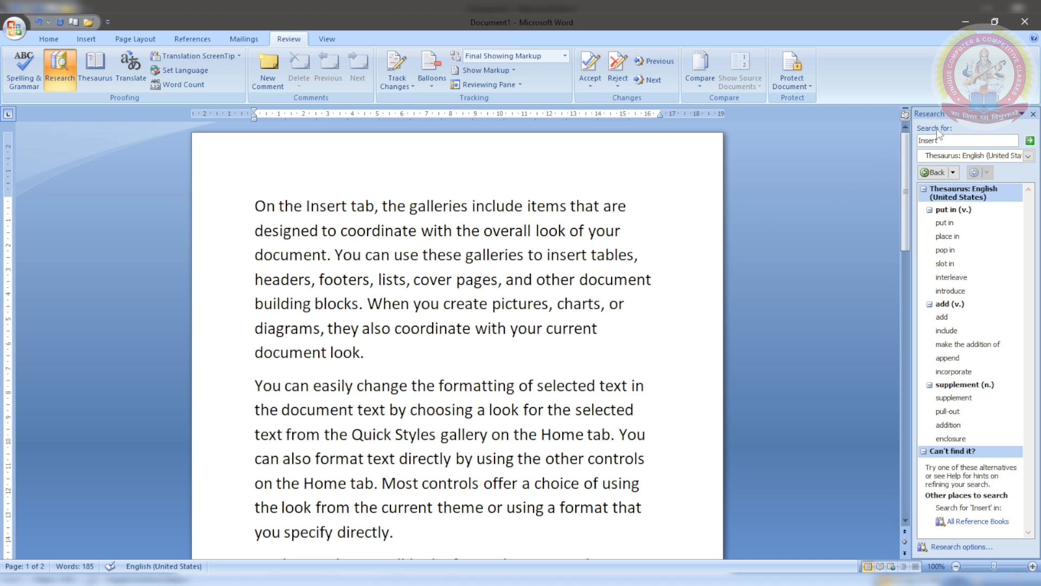
left_click(1033, 113)
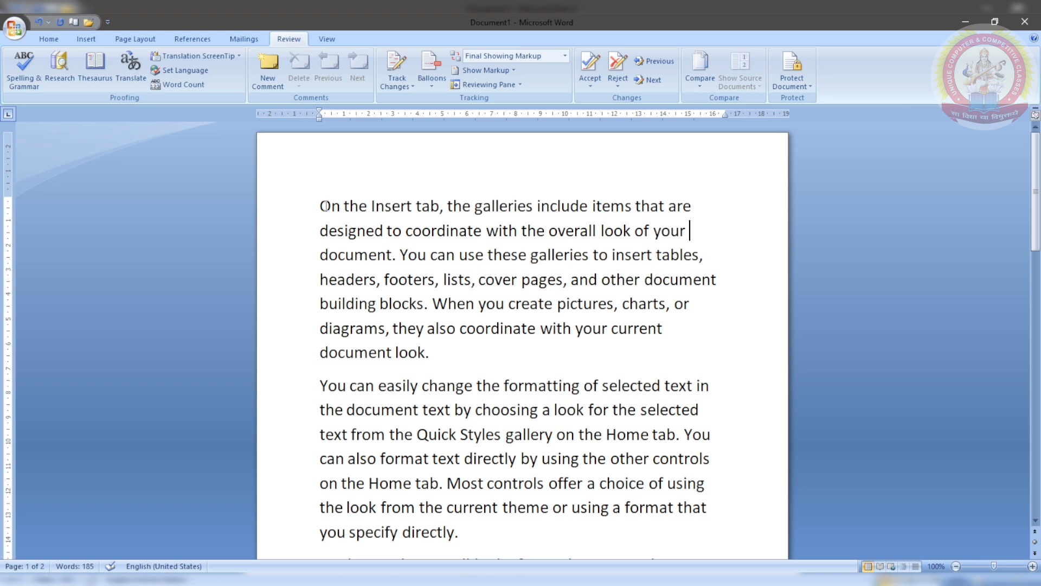
left_click_drag(325, 206, 439, 362)
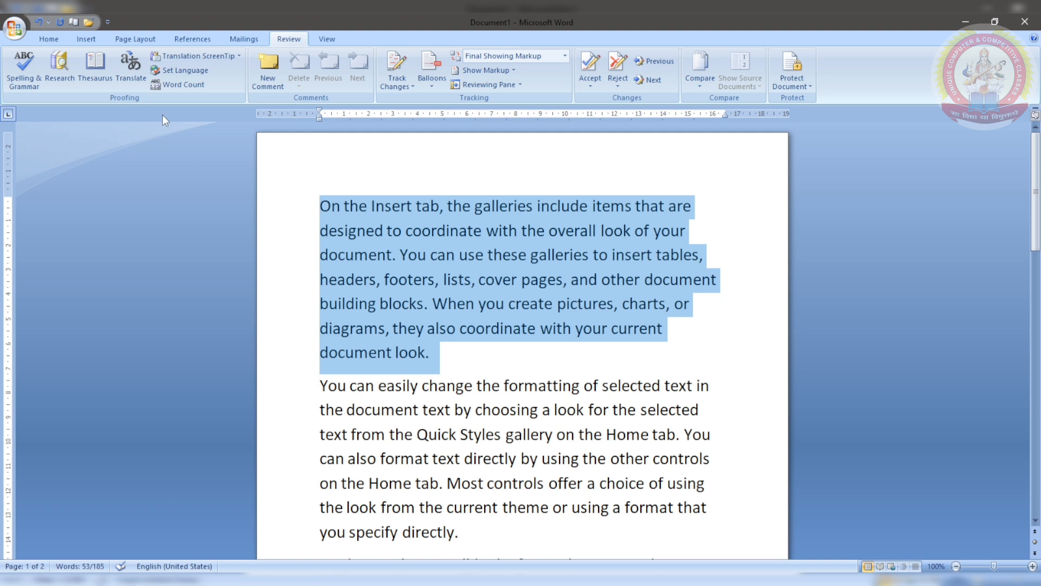
left_click(130, 68)
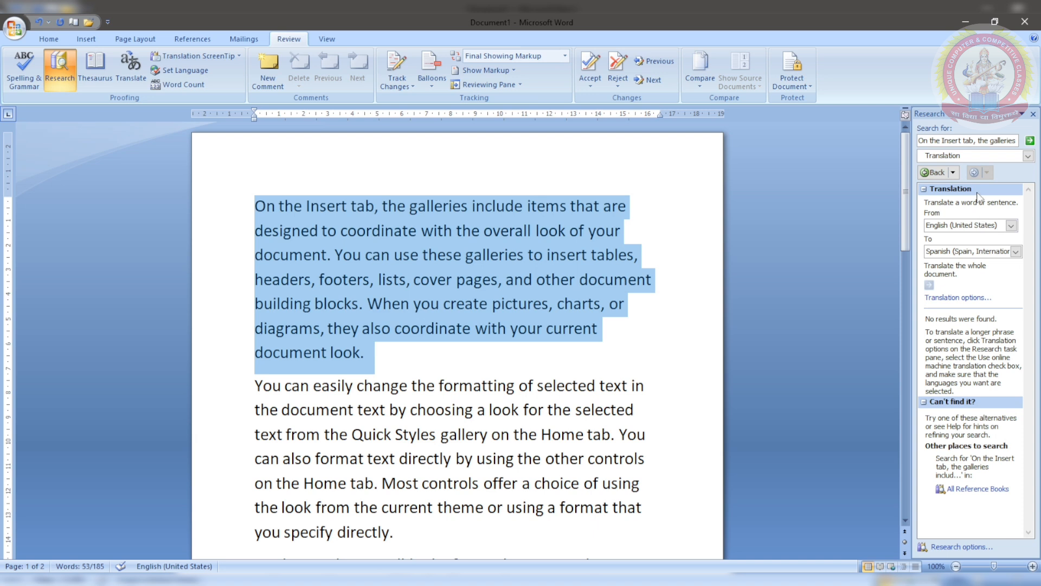
left_click(977, 227)
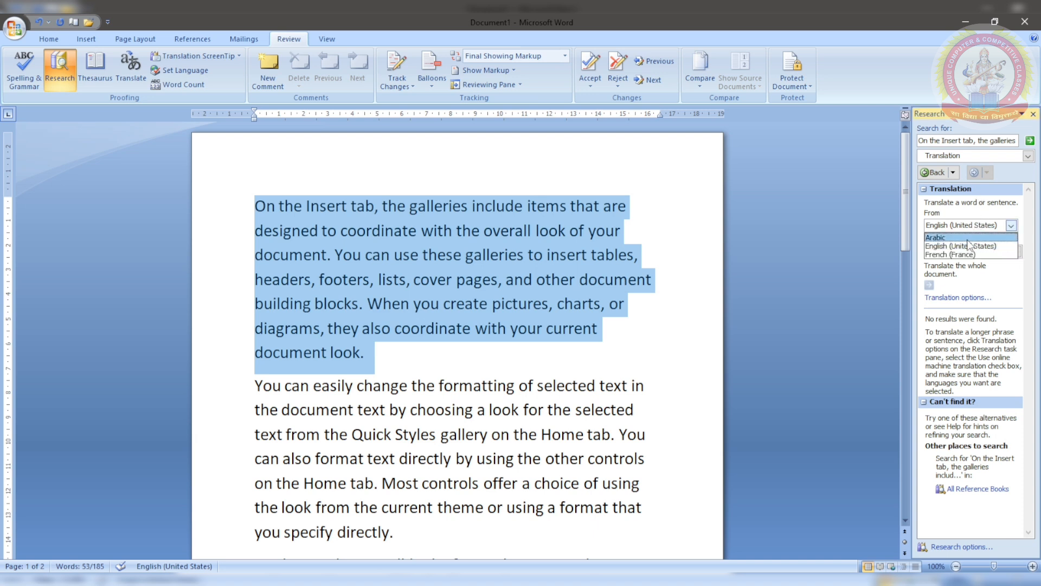
left_click(968, 238)
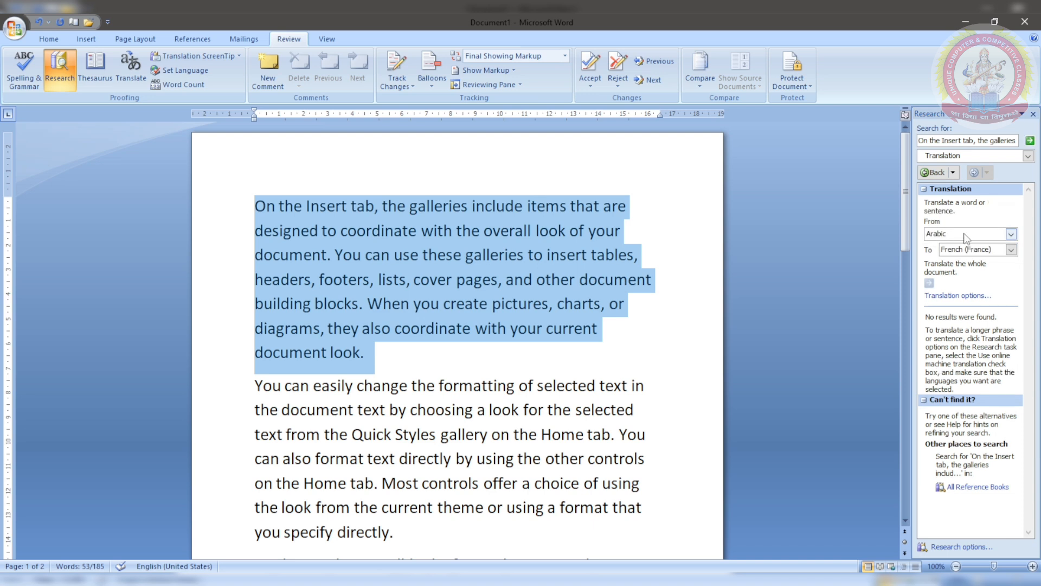
left_click(965, 229)
left_click(963, 256)
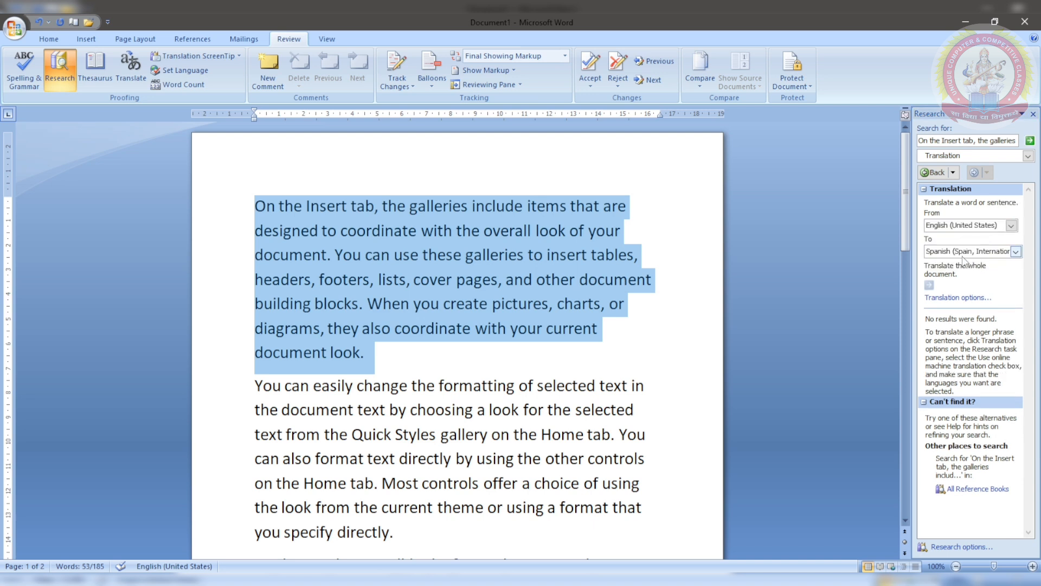
left_click(964, 253)
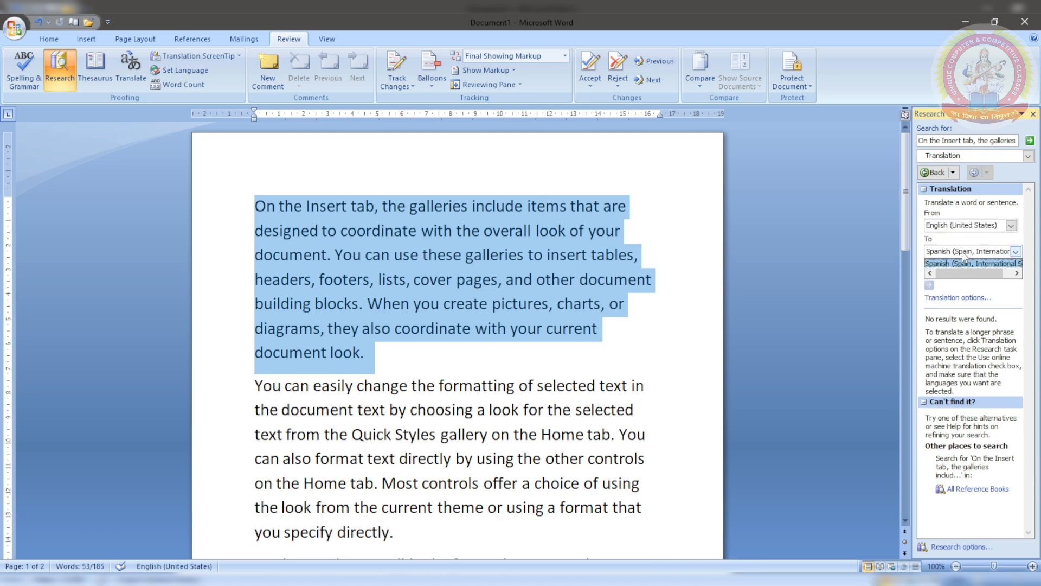
left_click(956, 307)
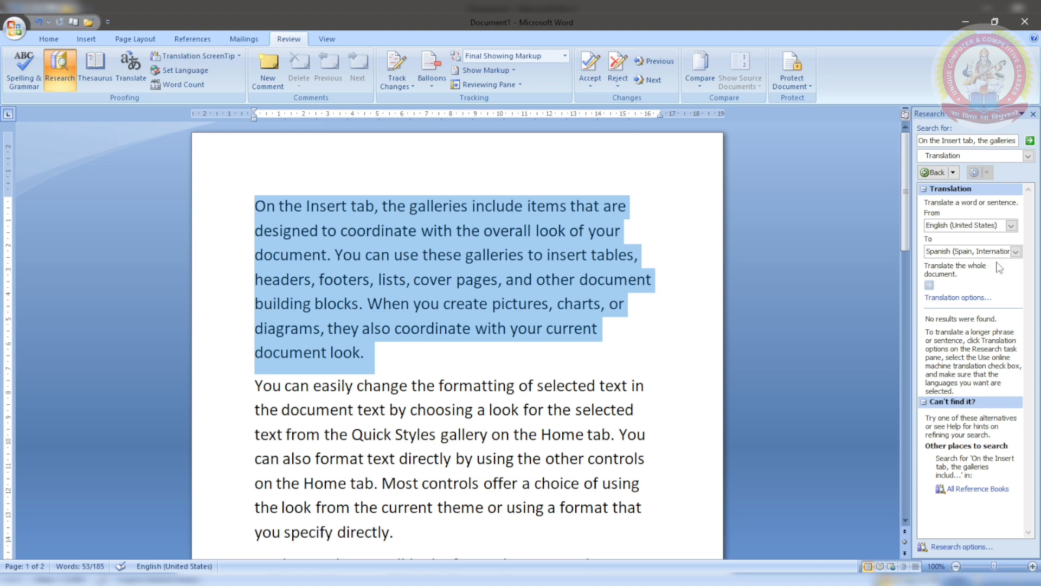
left_click(1033, 112)
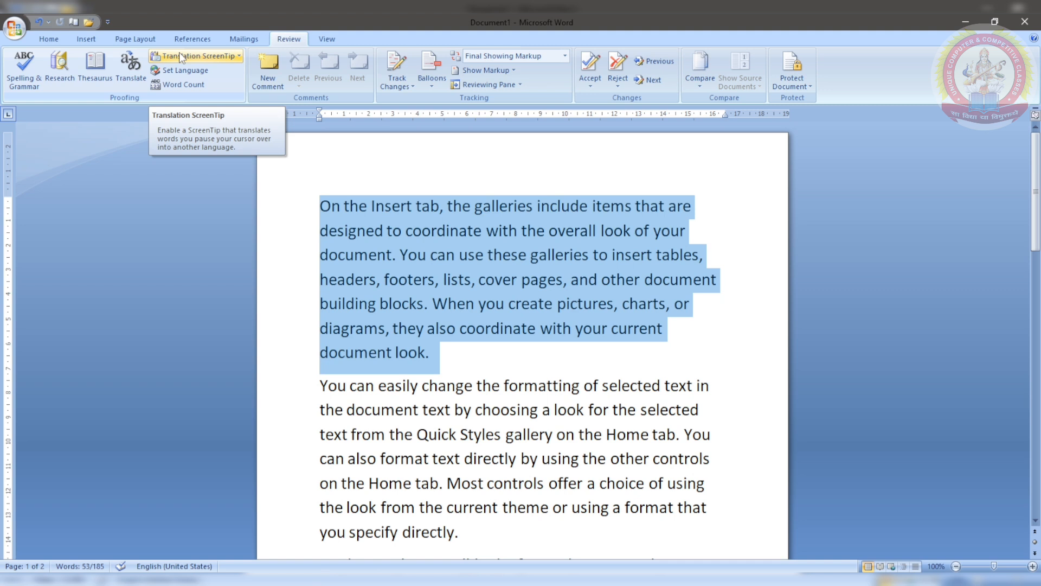
Step: Set translation ScreenTips to French (France), then turn them off
left_click(179, 55)
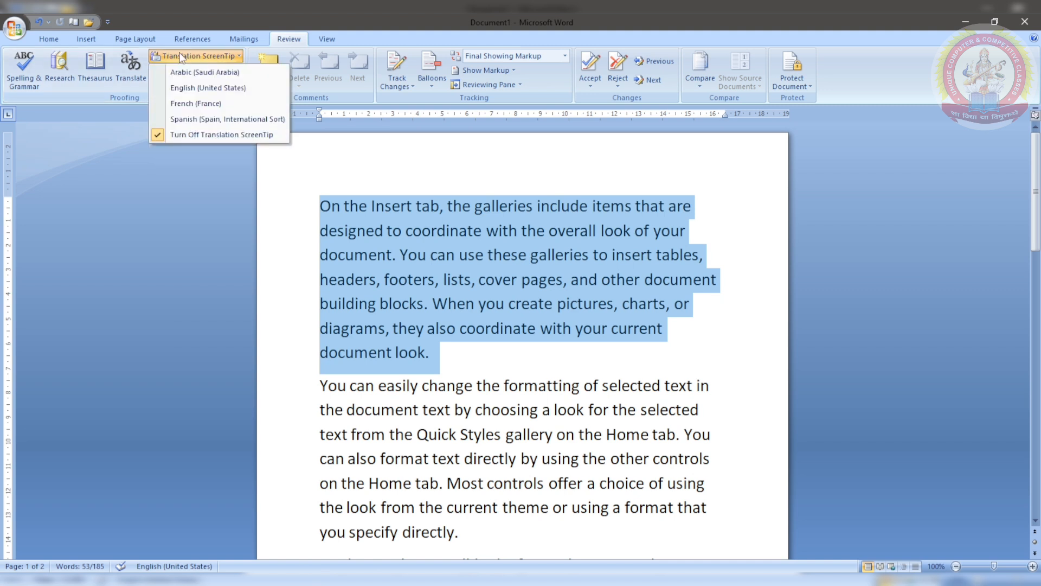
left_click(183, 105)
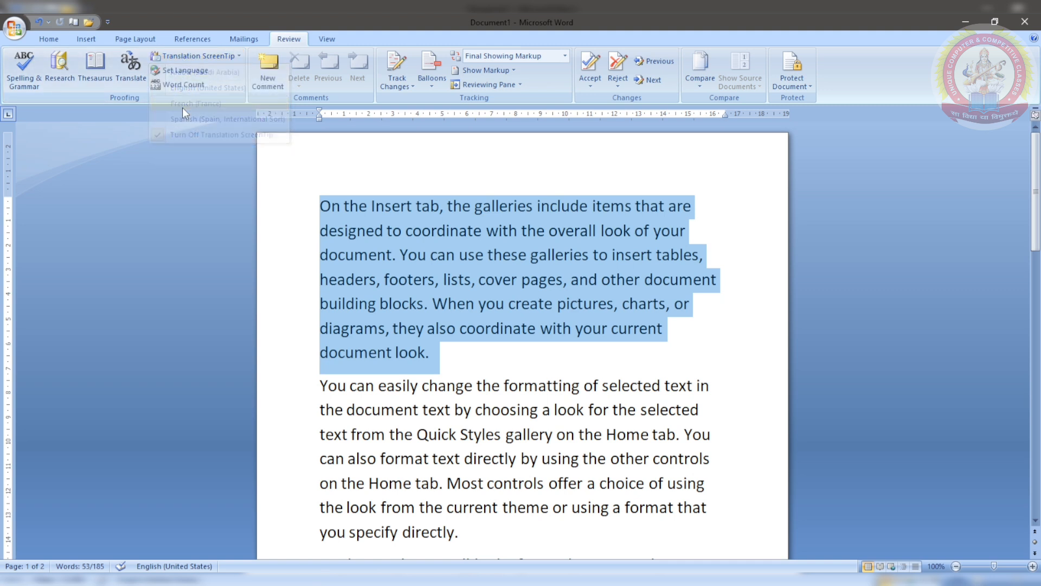
left_click(181, 58)
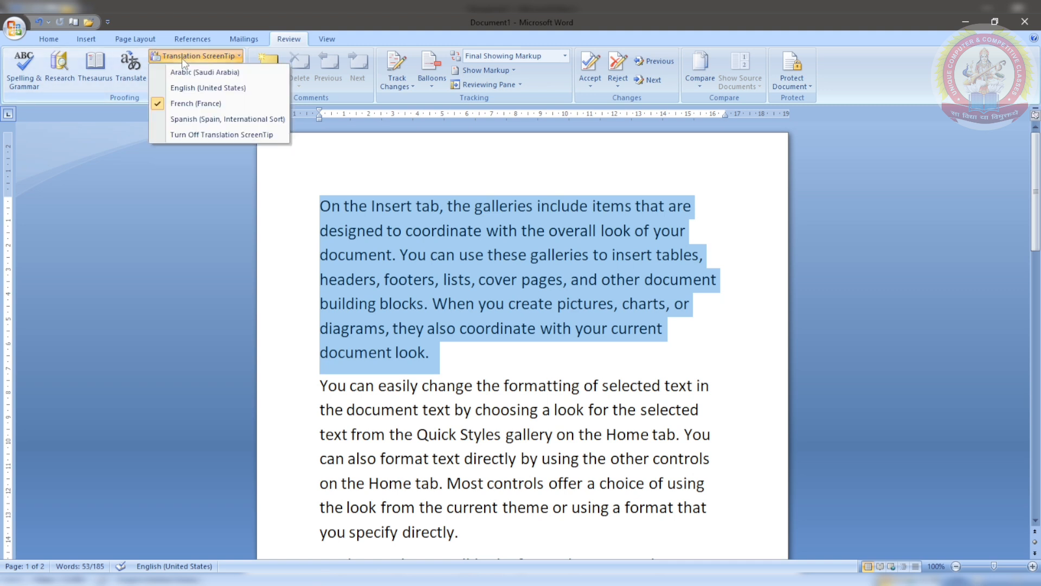
left_click(180, 135)
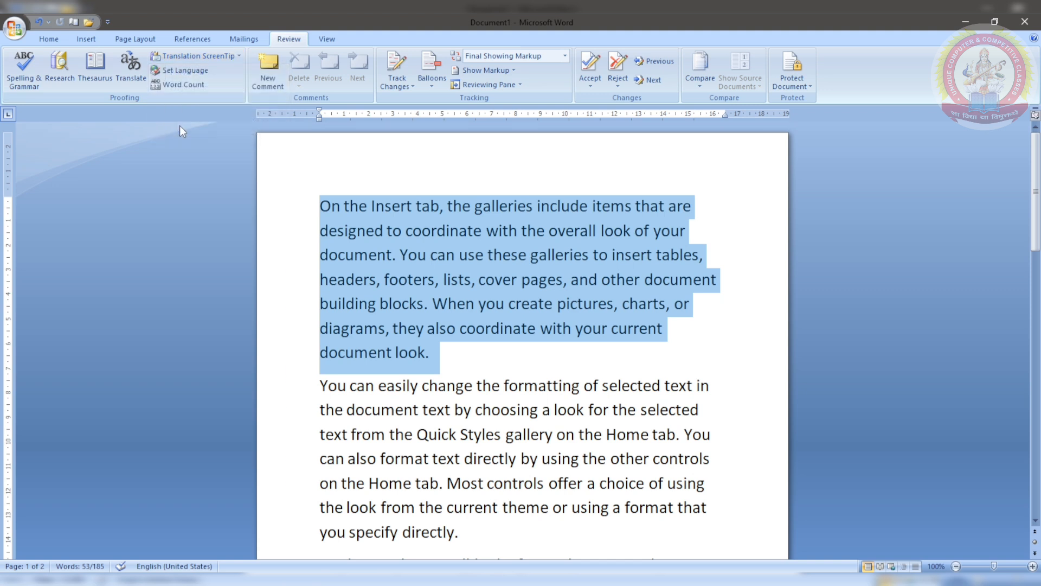
Step: Set the first paragraph's language to English (United States) and reselect the paragraph
left_click(179, 71)
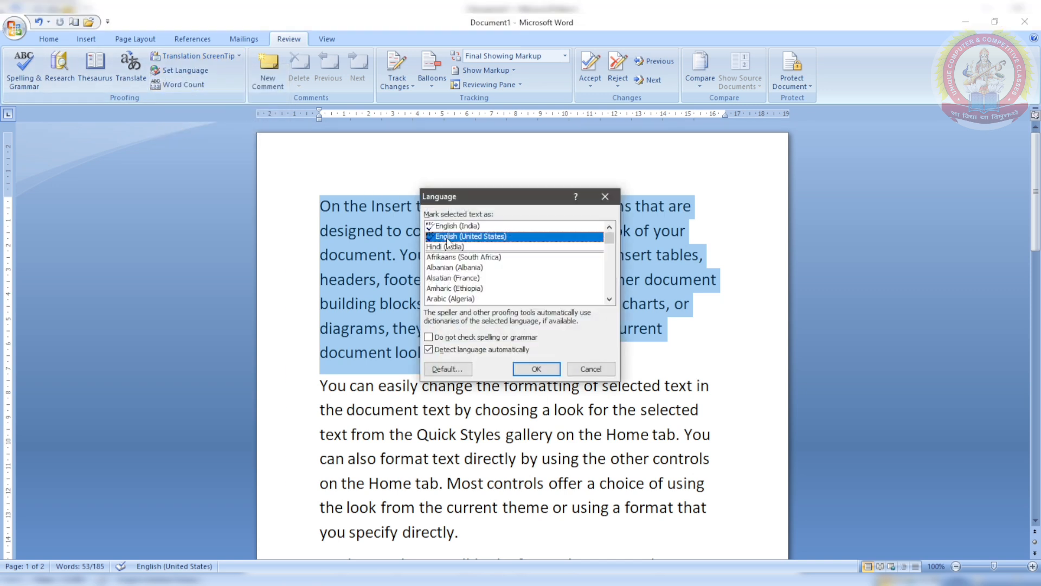
left_click(432, 246)
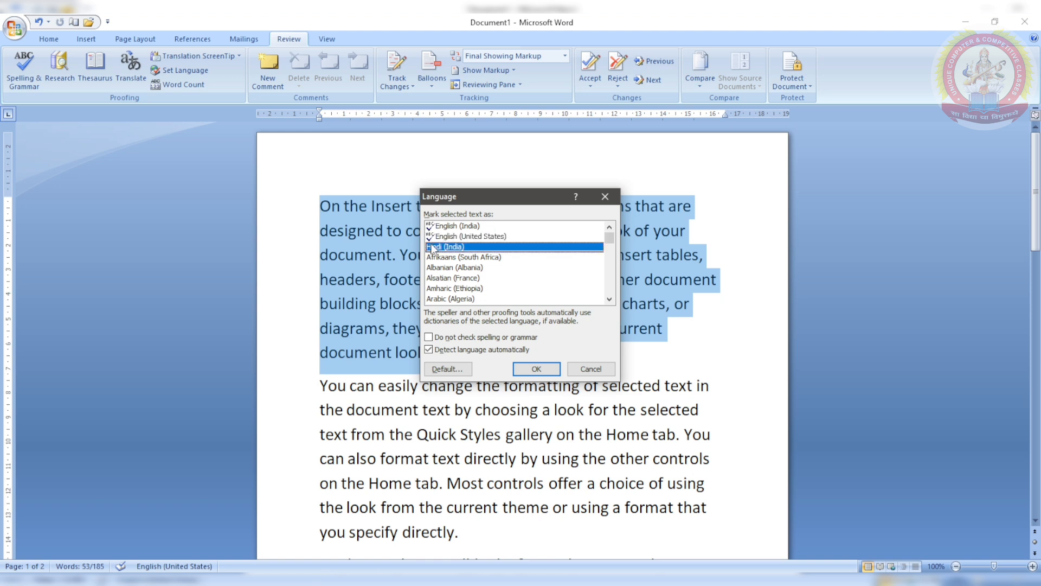
left_click(434, 238)
left_click(432, 226)
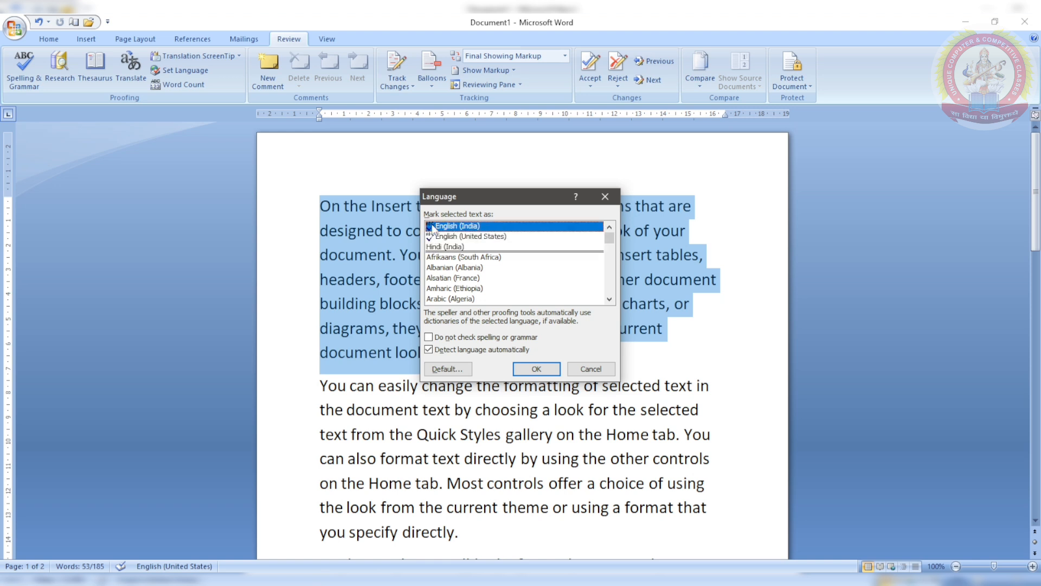
left_click(434, 237)
left_click(435, 247)
left_click(437, 237)
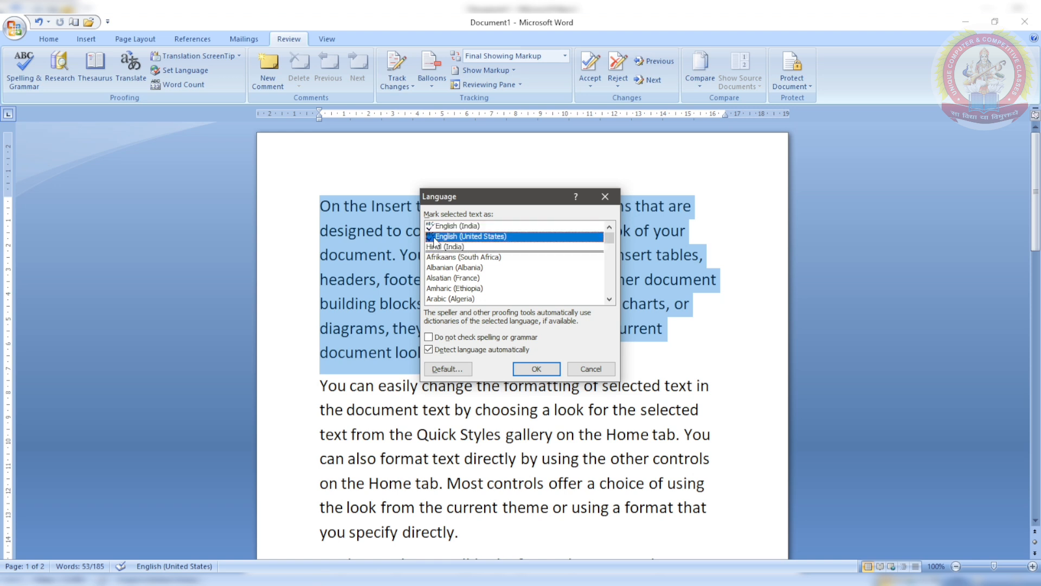
left_click(536, 368)
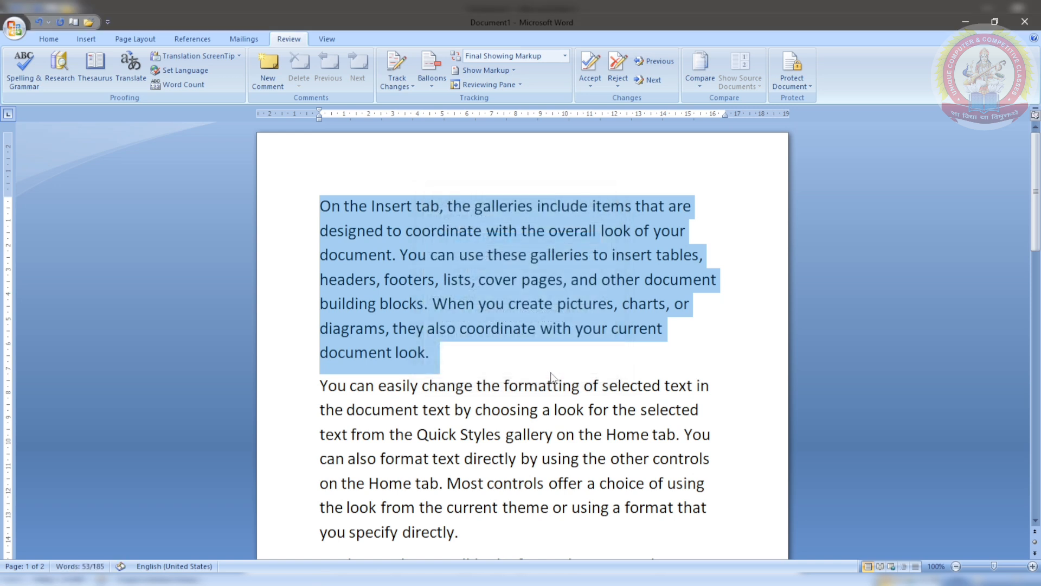
left_click(556, 377)
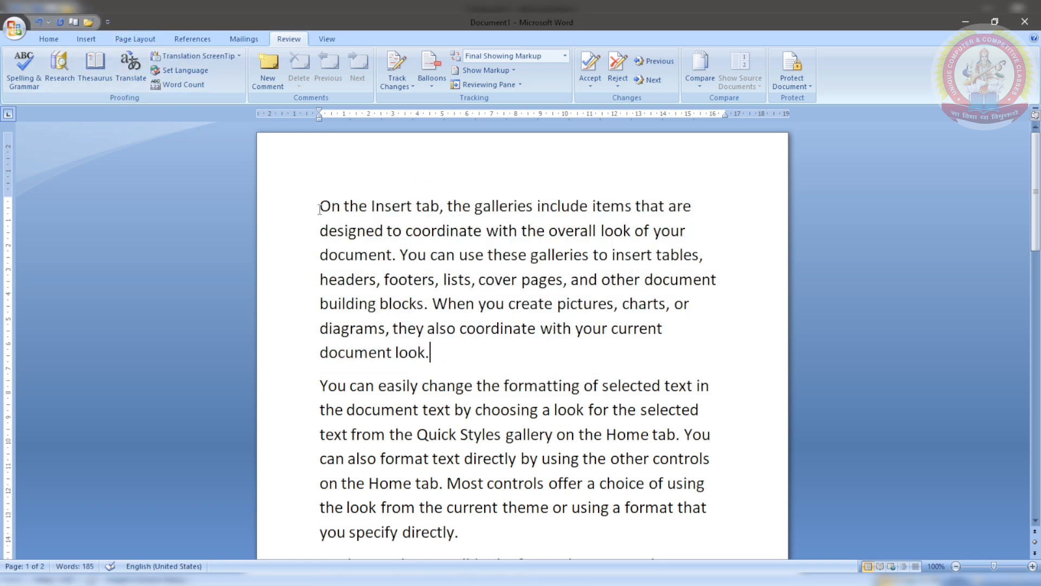
left_click_drag(320, 205, 454, 371)
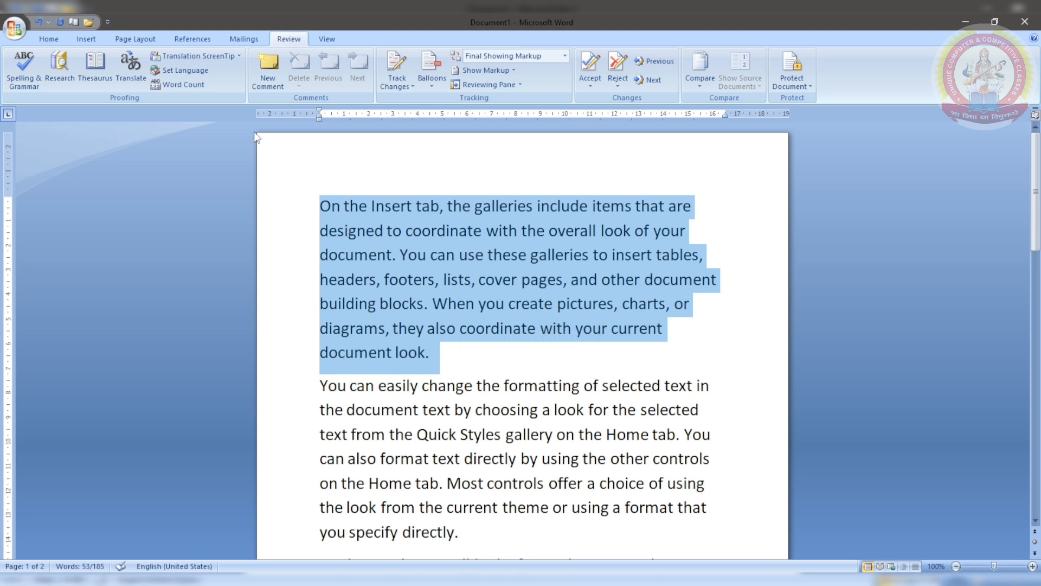
left_click(182, 87)
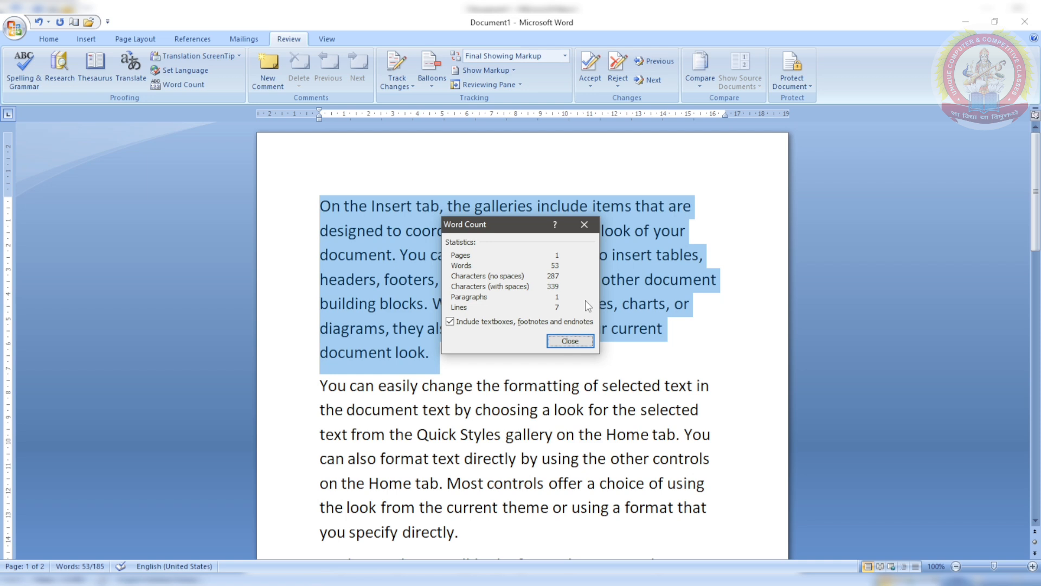
left_click(561, 338)
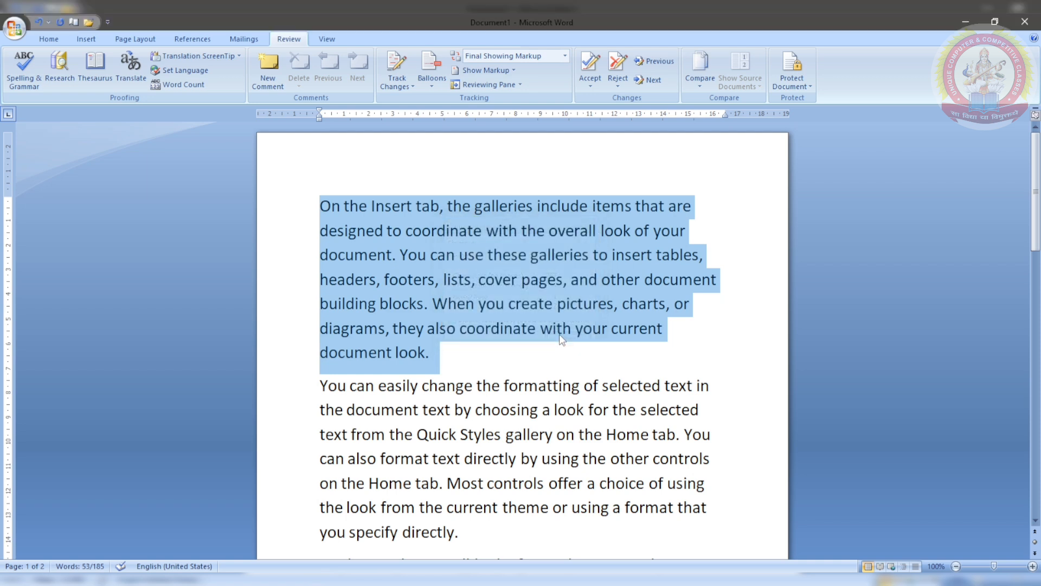
left_click(486, 304)
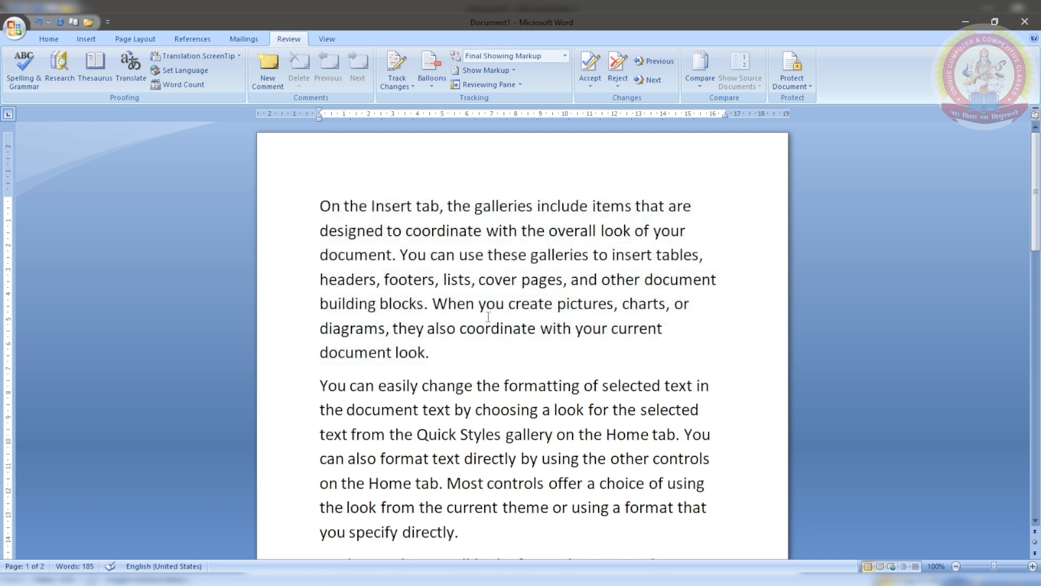
Step: Close the Redmi 11 Prime file window and place the cursor after 'coordinate'
left_click(505, 306)
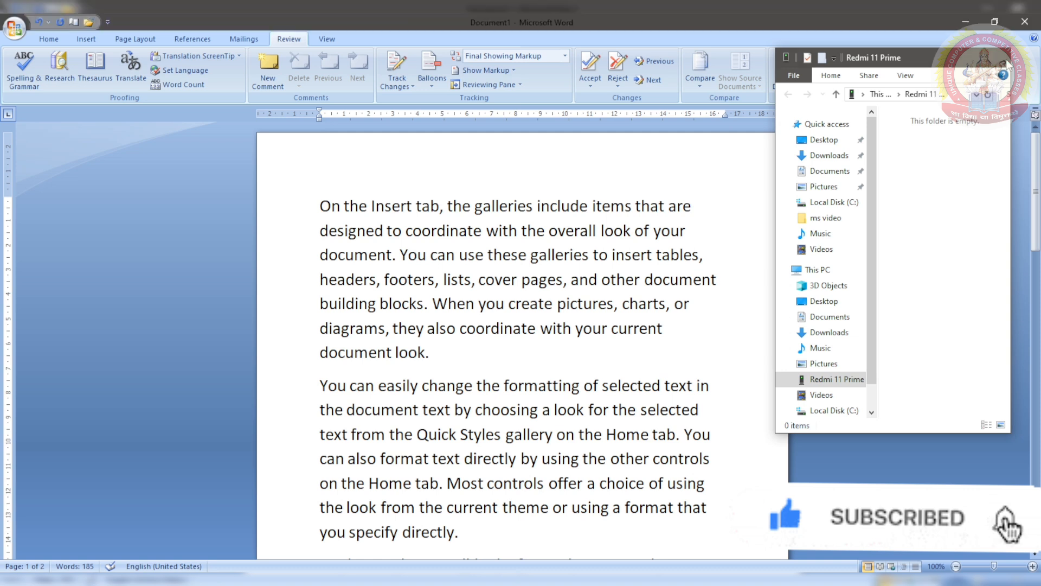
left_click(1005, 61)
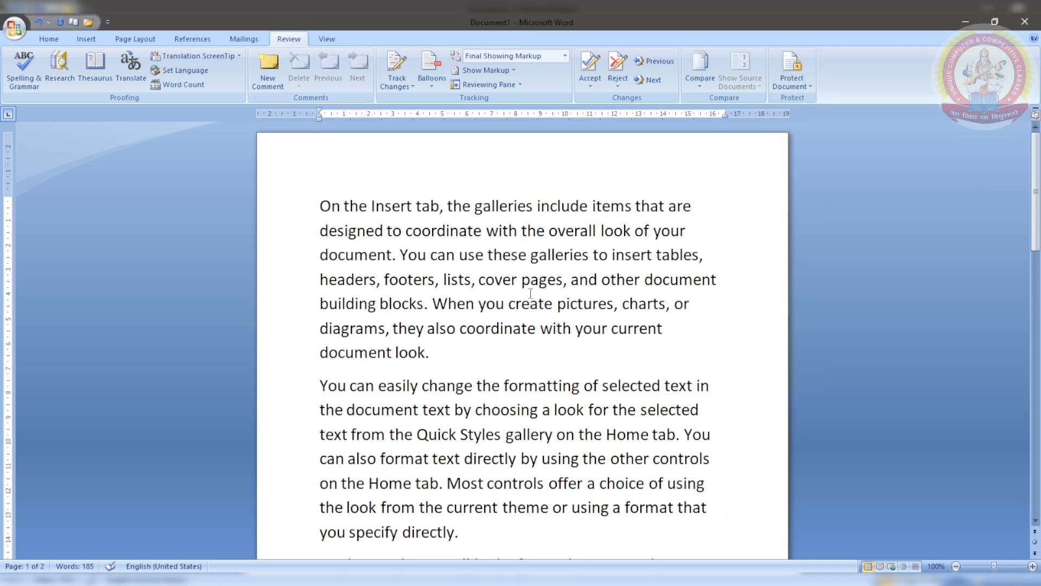
left_click(537, 330)
Step: Add a comment on 'coordinate' reading 'ordinate with something'
left_click(267, 68)
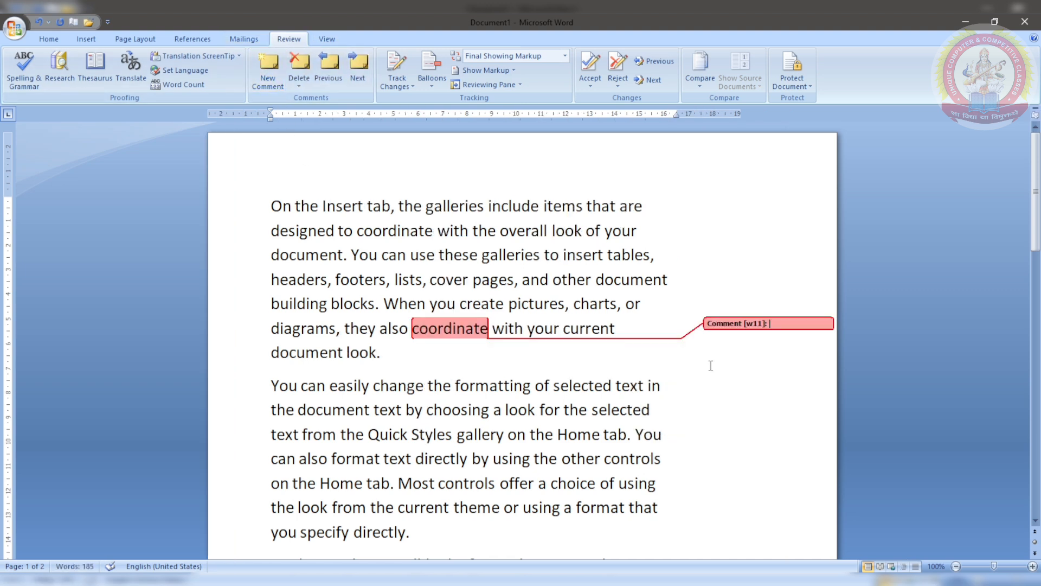
type("ordinate with something")
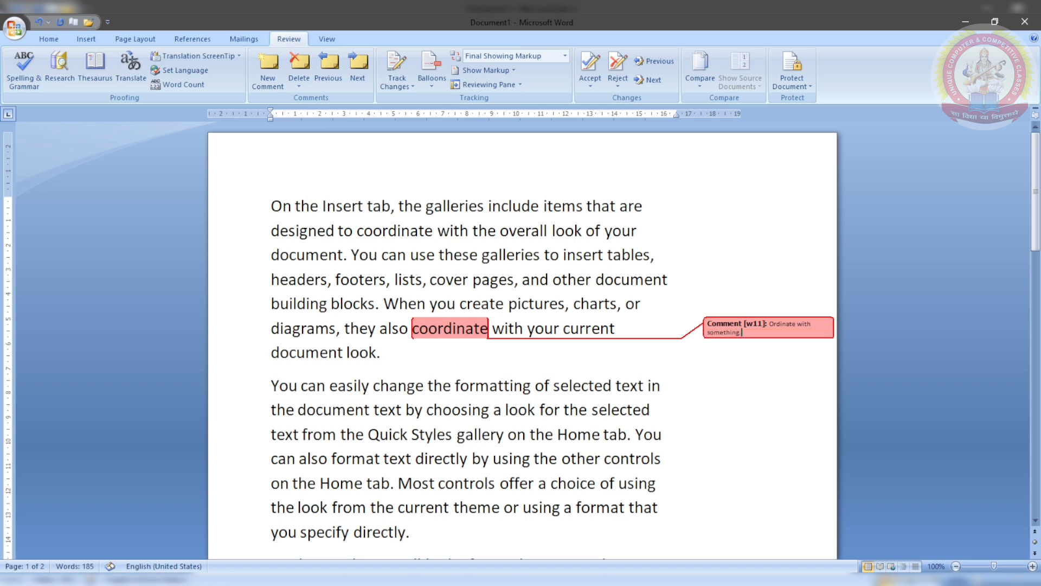
scroll(647, 375, "down", 1)
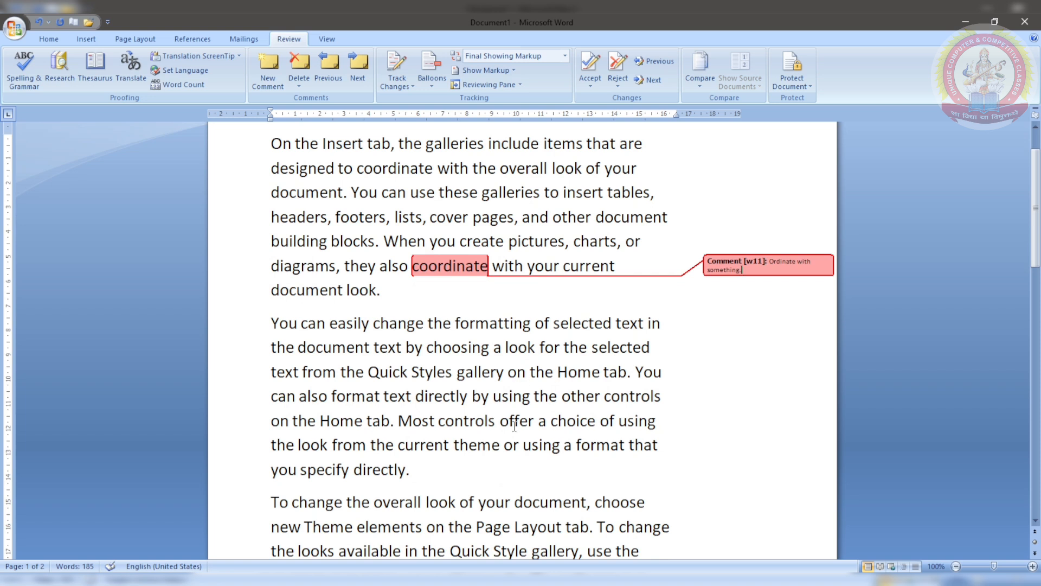
Step: Add a comment on 'theme' reading 'Theme is a by default setting of character.'
left_click(504, 444)
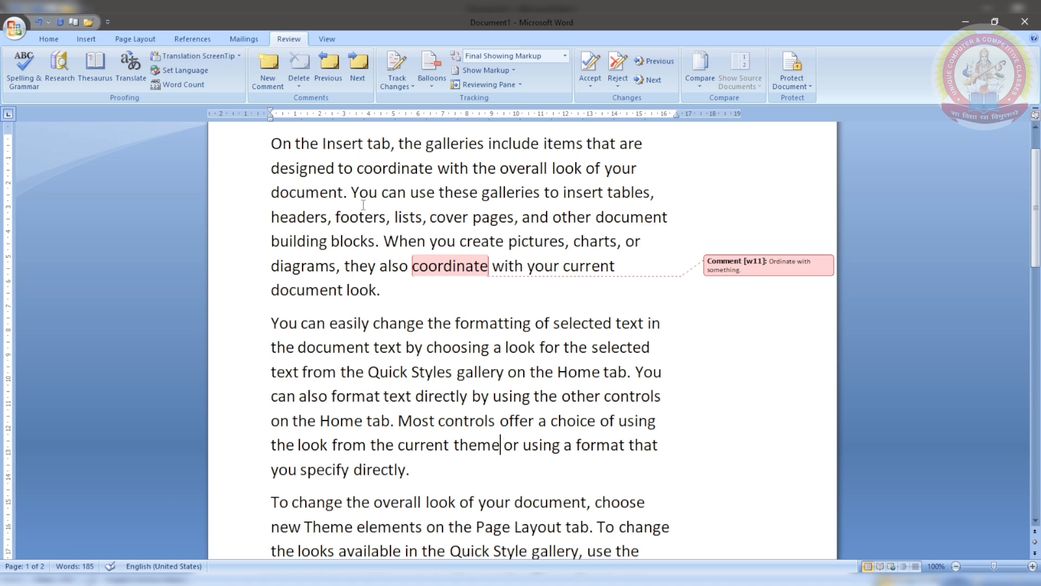
left_click(269, 65)
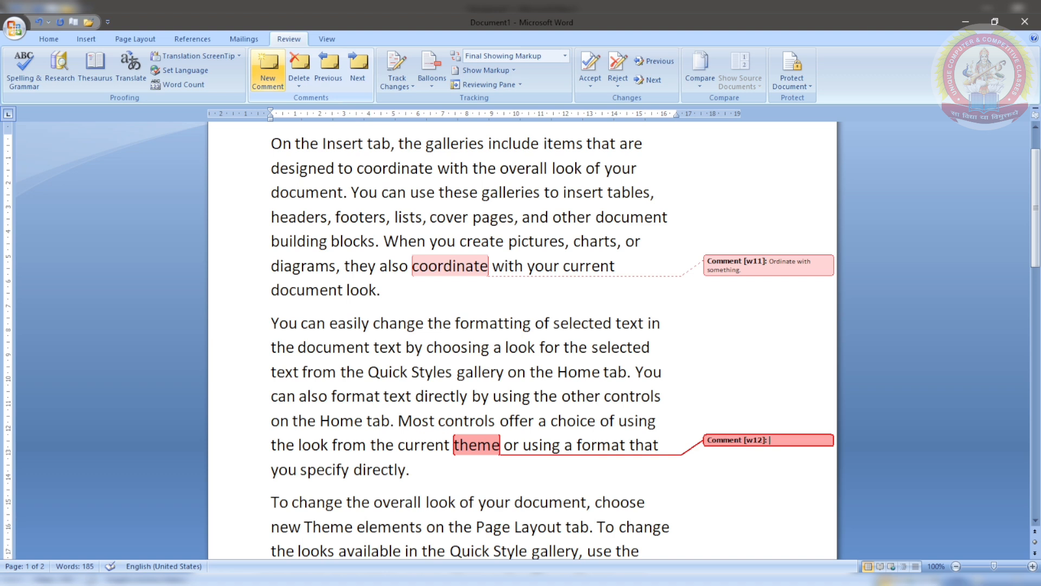
type("Theme is a by default setti")
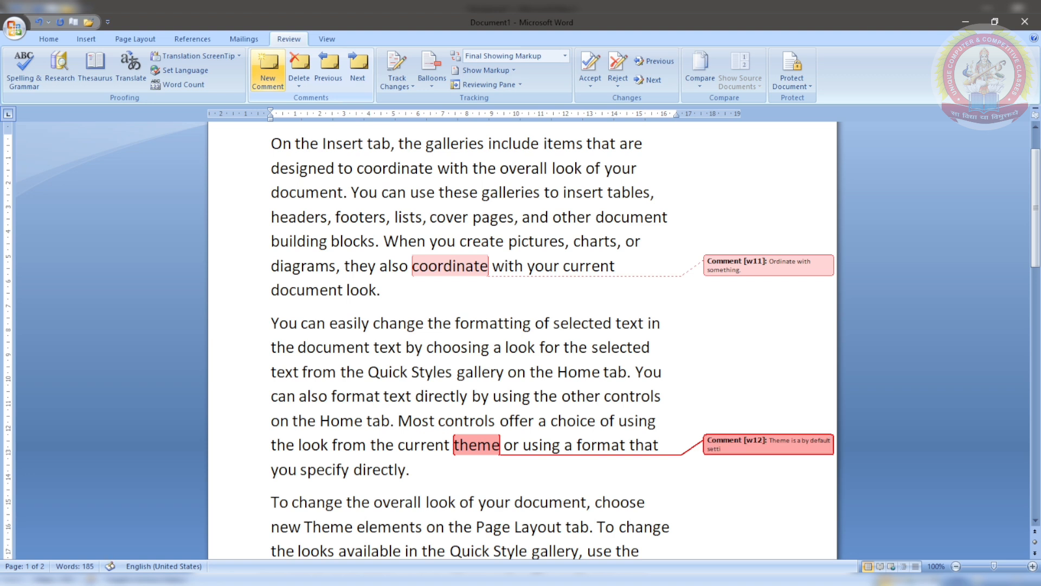
type("ng")
type("ofcharacter")
type(".")
scroll(381, 320, "down", 1)
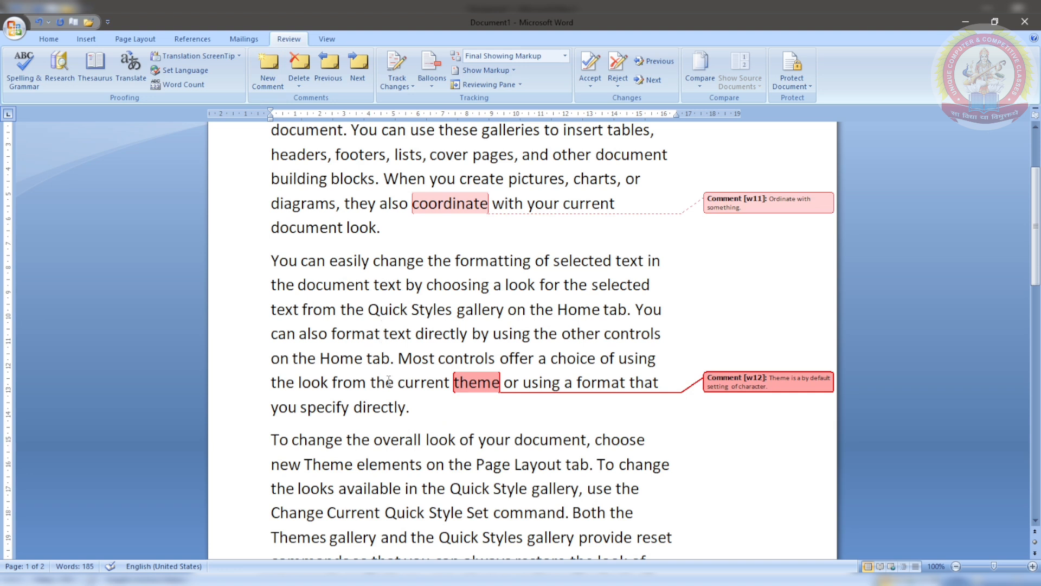
left_click(348, 408)
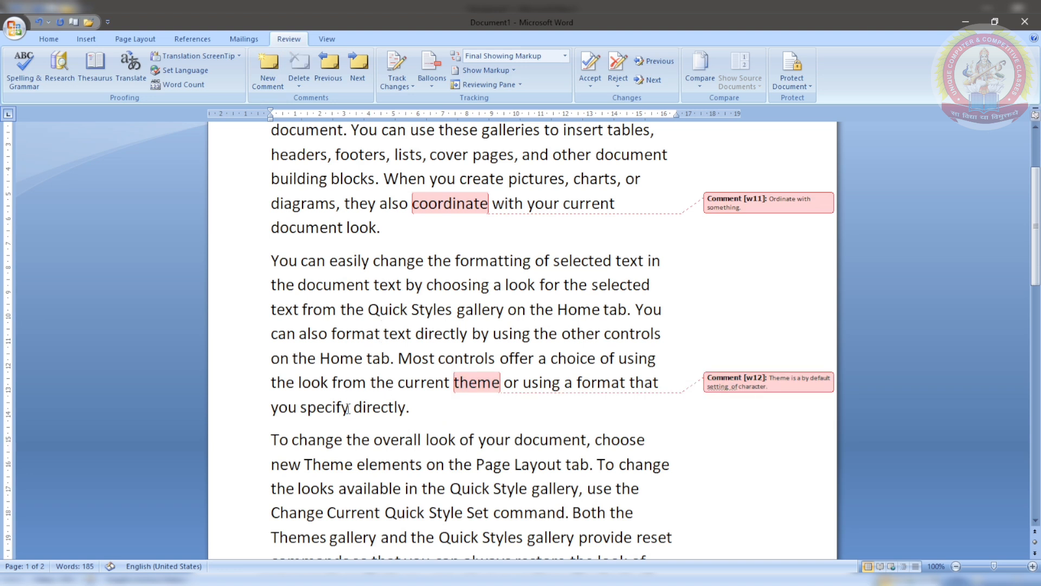
Step: Comment on 'specify' with 'Tell about about something specific.' and return to the body text
left_click(270, 66)
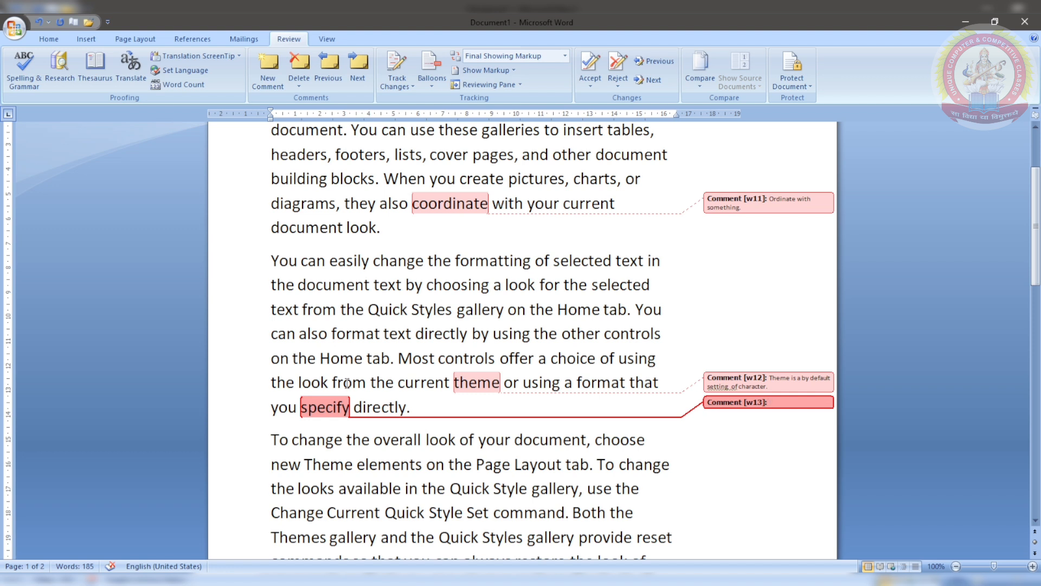
type("tell about")
type("about something sp")
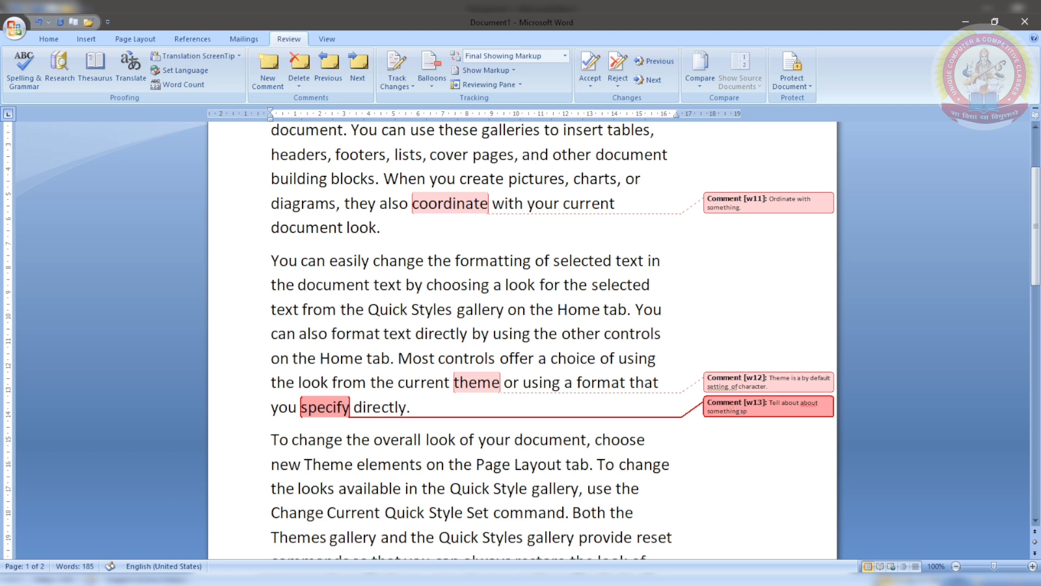
type("ecific.")
left_click(364, 396)
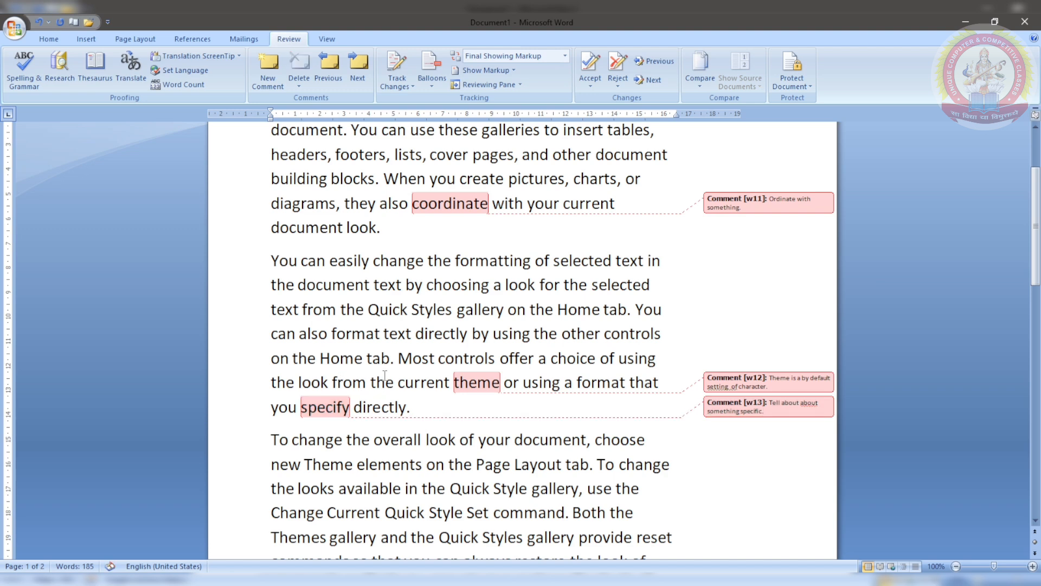
scroll(384, 376, "up", 2)
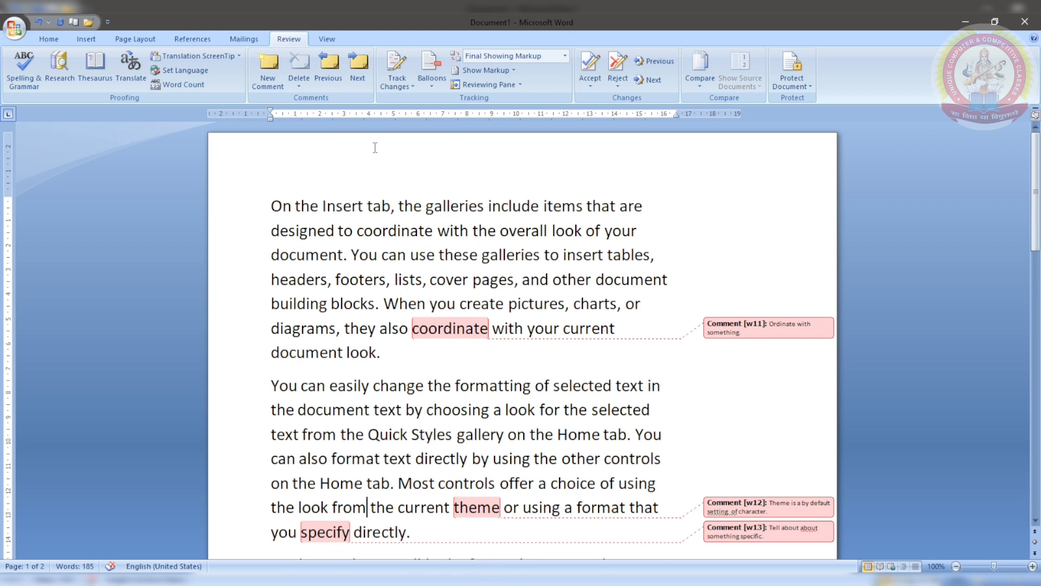
Step: Step back and forth through the comments on coordinate, theme and specify
left_click(334, 88)
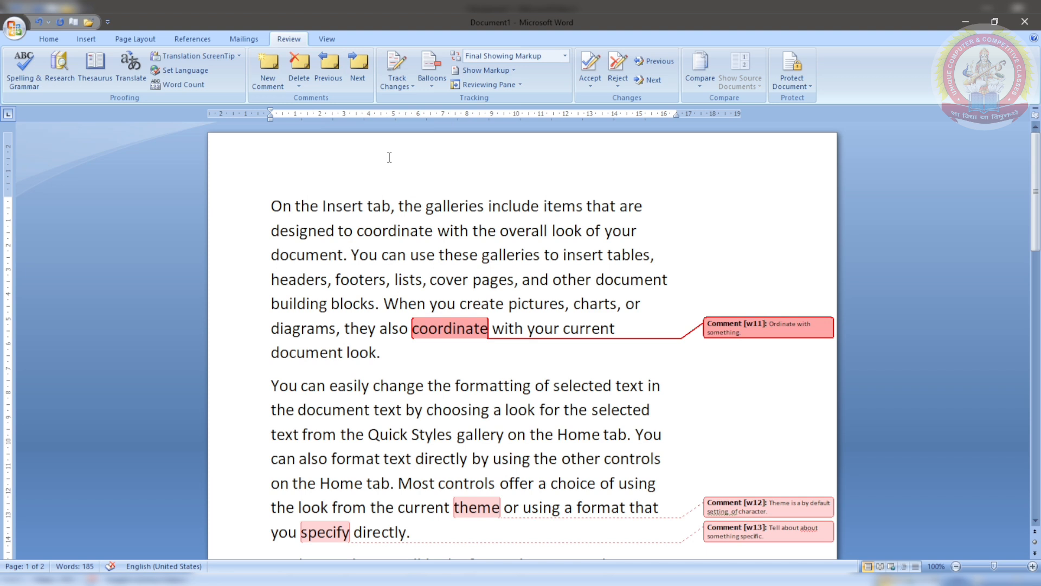
left_click(352, 65)
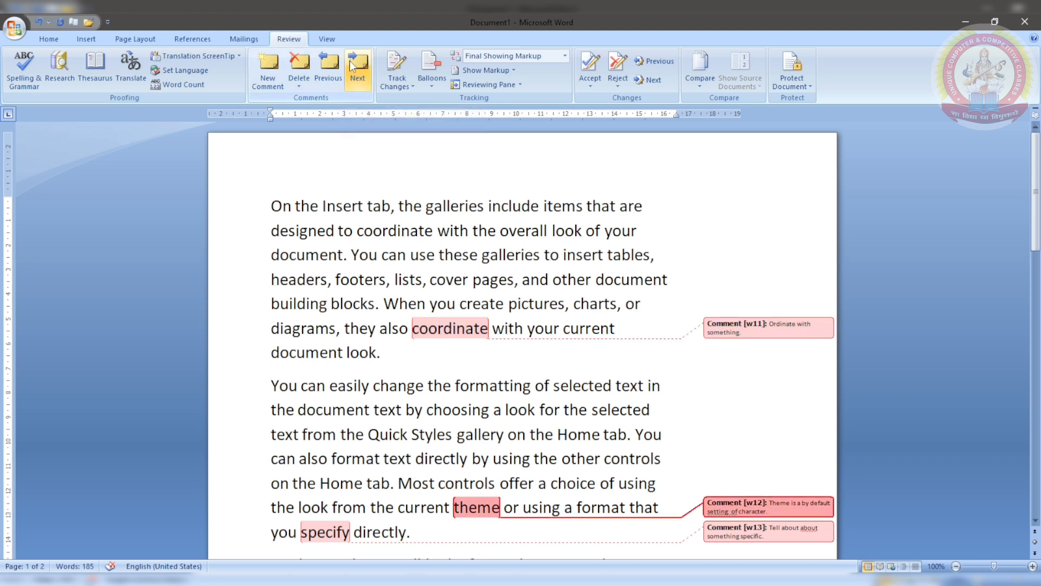
left_click(352, 66)
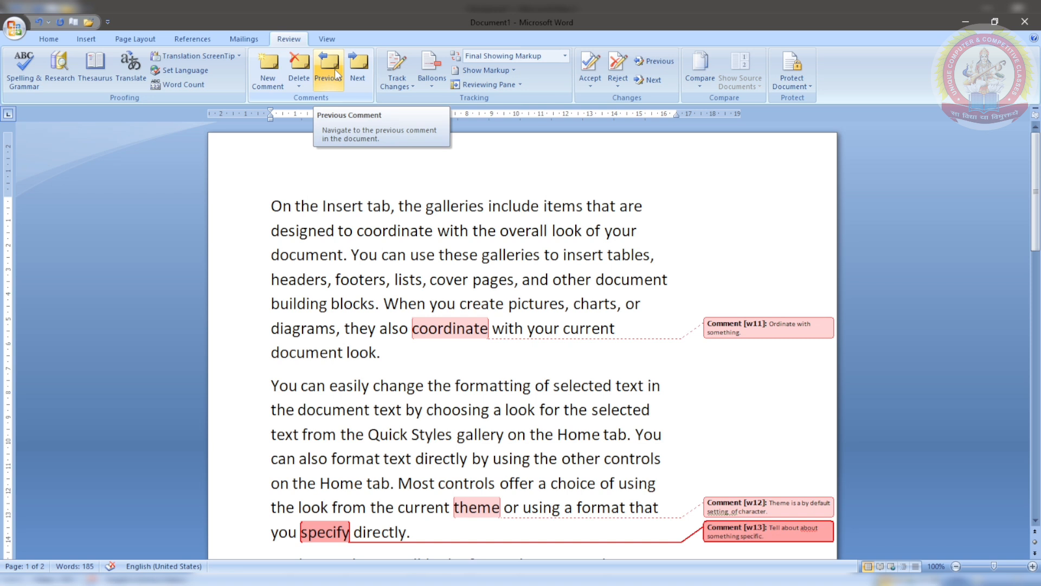
left_click(337, 74)
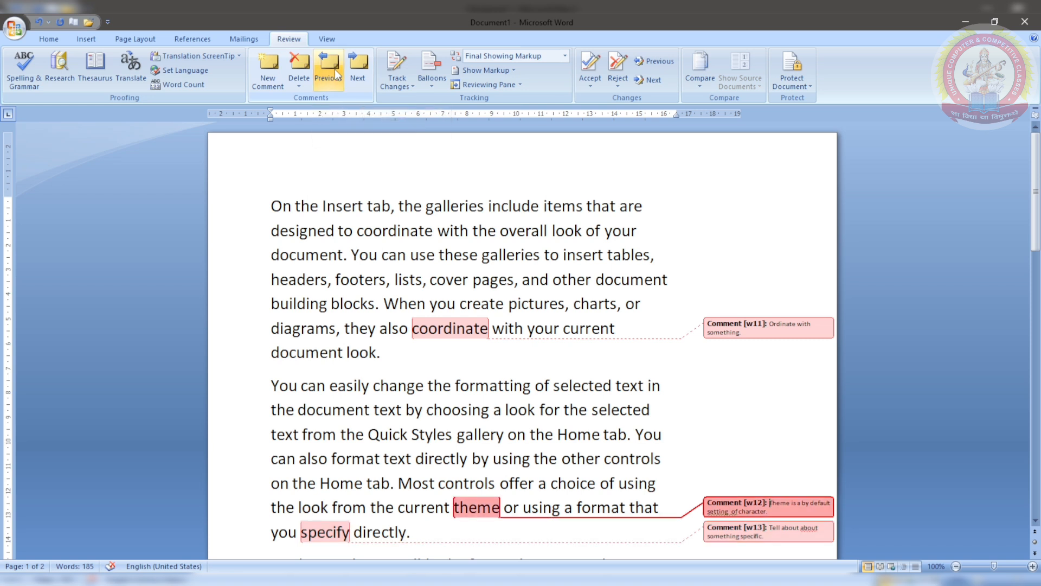
left_click(337, 74)
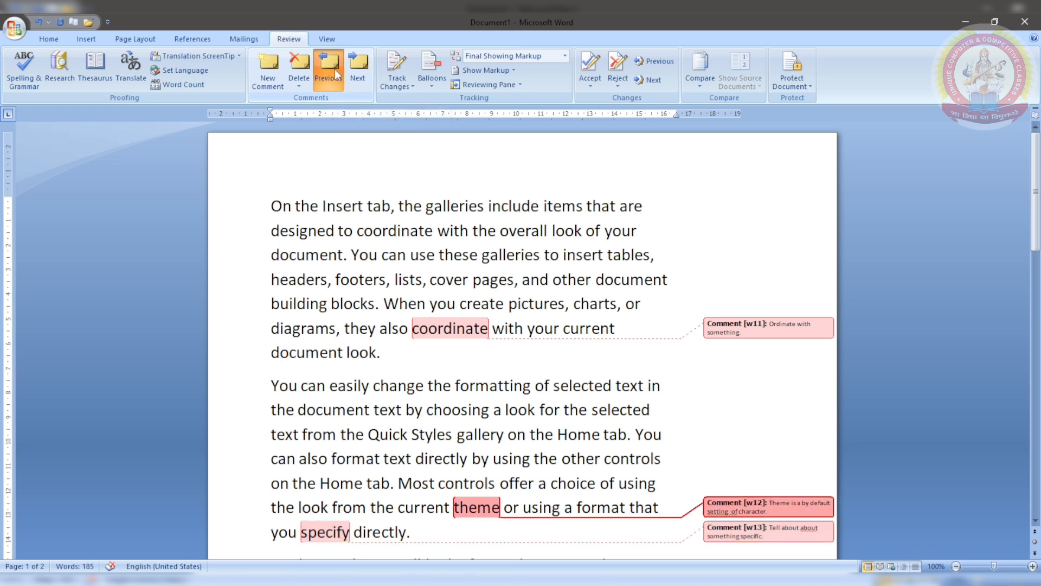
left_click(353, 73)
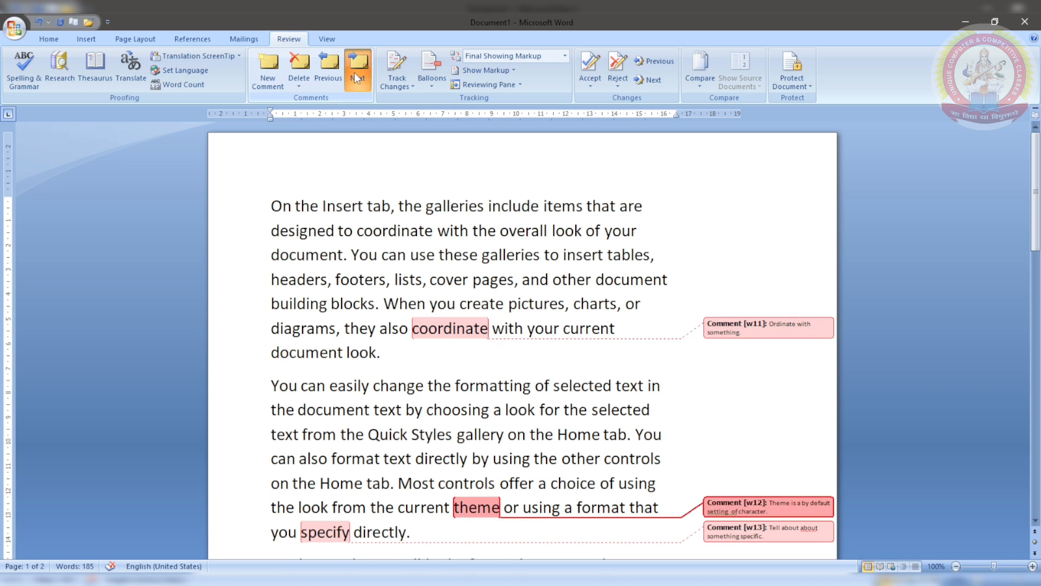
left_click(353, 72)
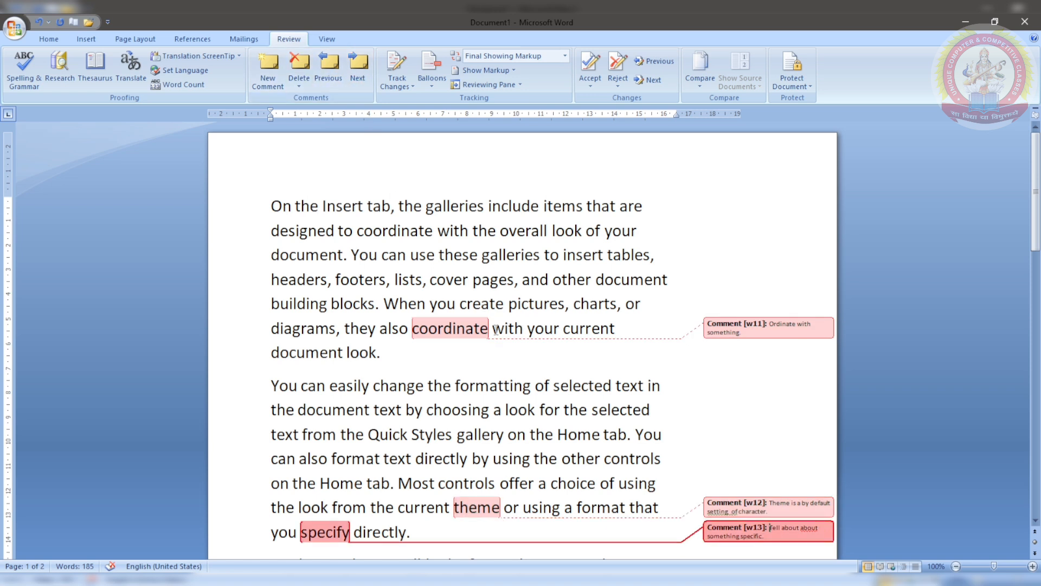
Step: Delete the comments on specify, coordinate and theme
mouse_move(473, 328)
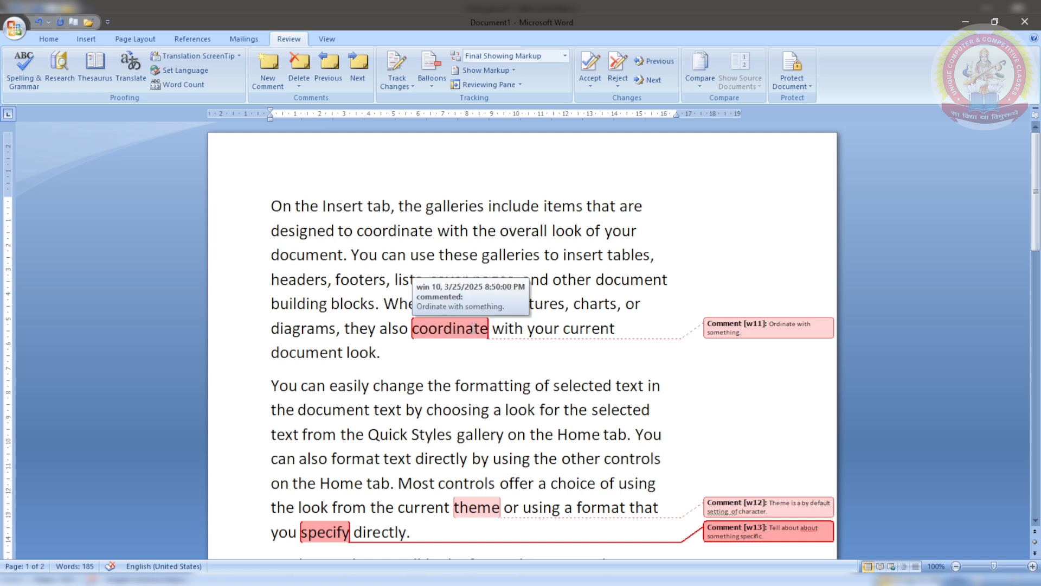
left_click(295, 73)
left_click(453, 328)
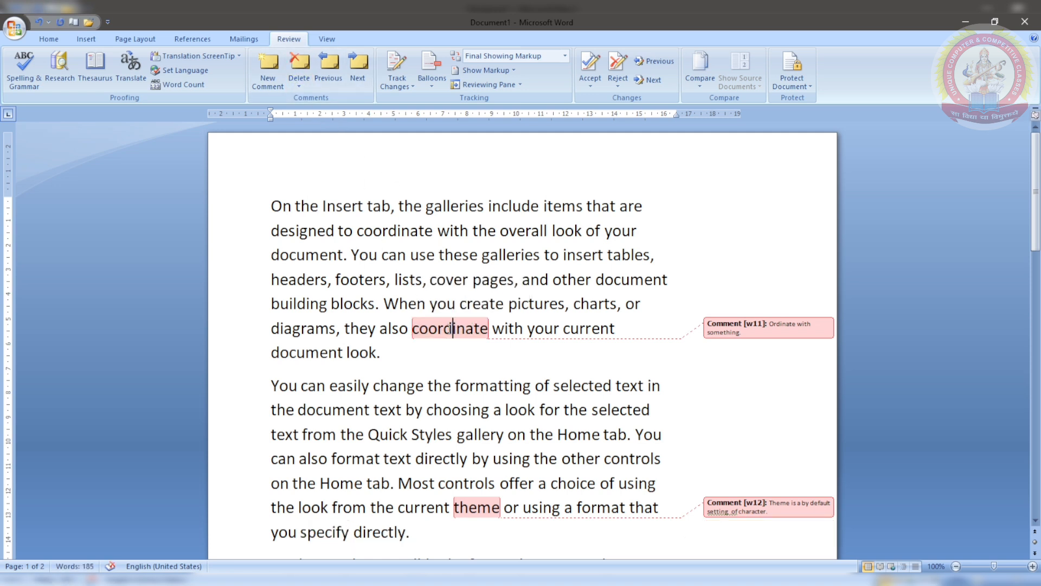
double_click(453, 329)
left_click(589, 385)
left_click(751, 335)
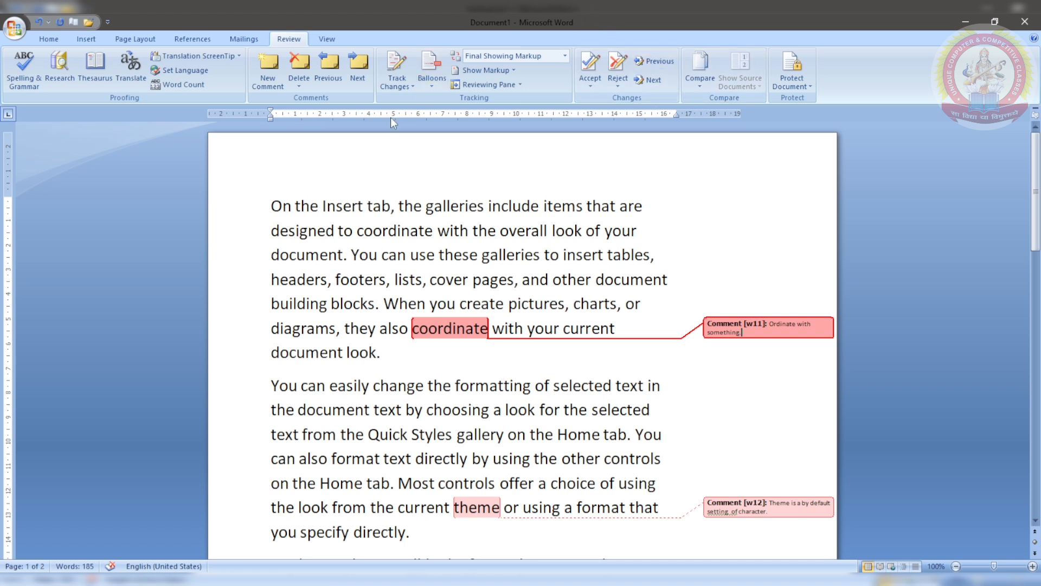
left_click(306, 70)
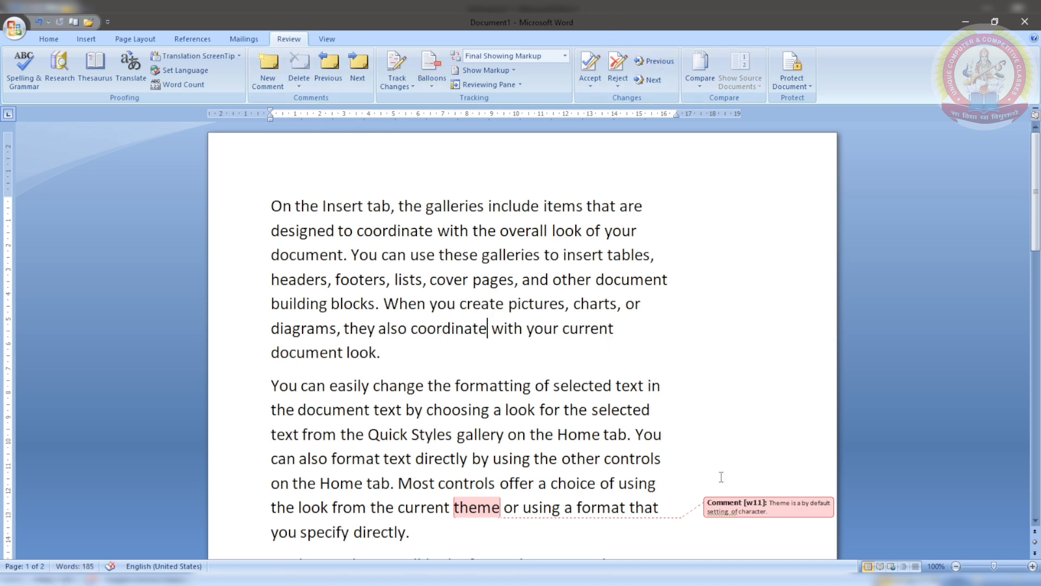
left_click(768, 504)
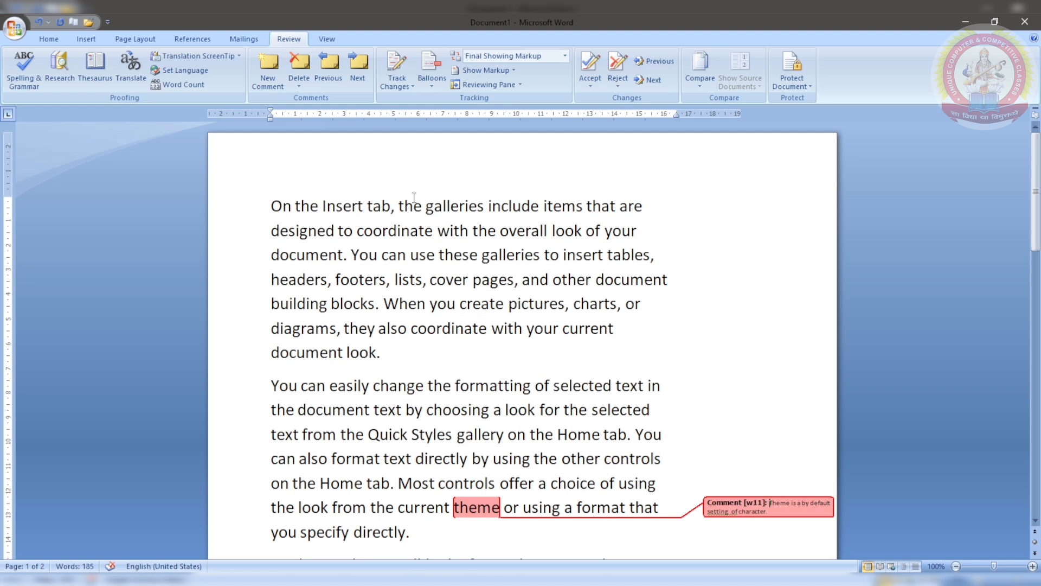
left_click(293, 61)
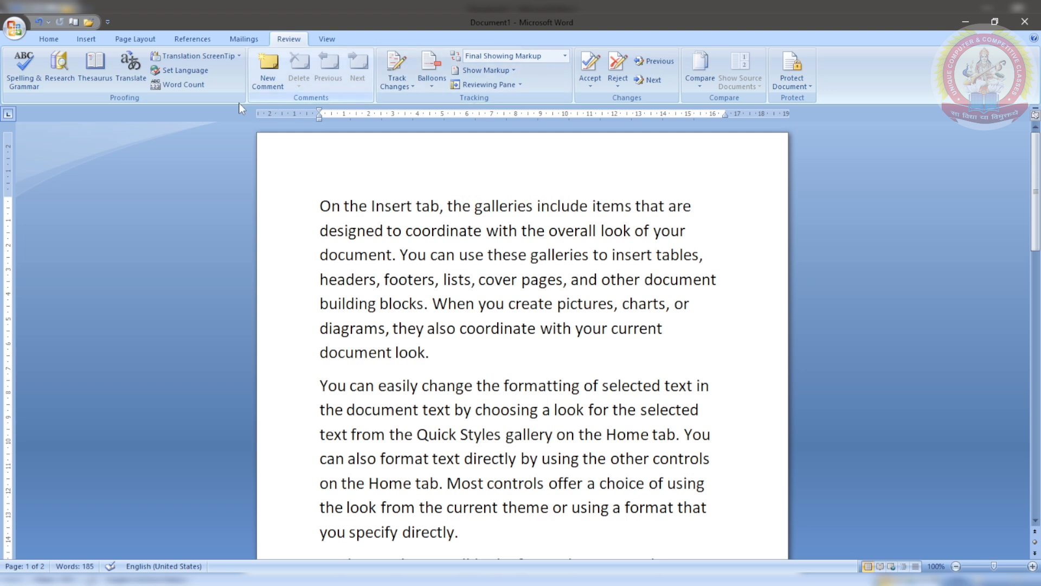
Step: Turn Track Changes on with Ctrl+Shift+E after leaving its dropdown unchanged
left_click(405, 89)
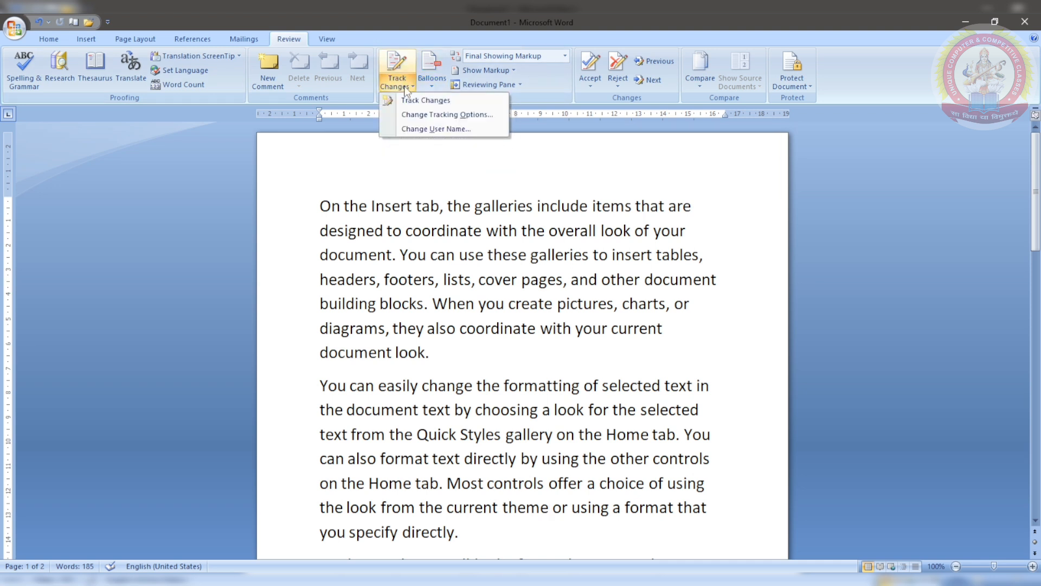
left_click(427, 172)
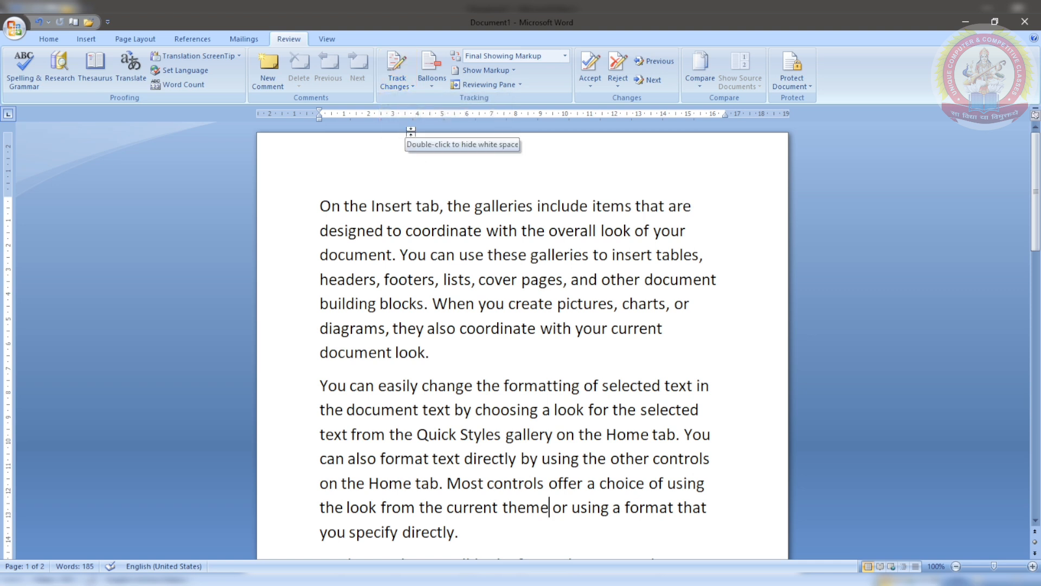
key("ctrl+shift+e")
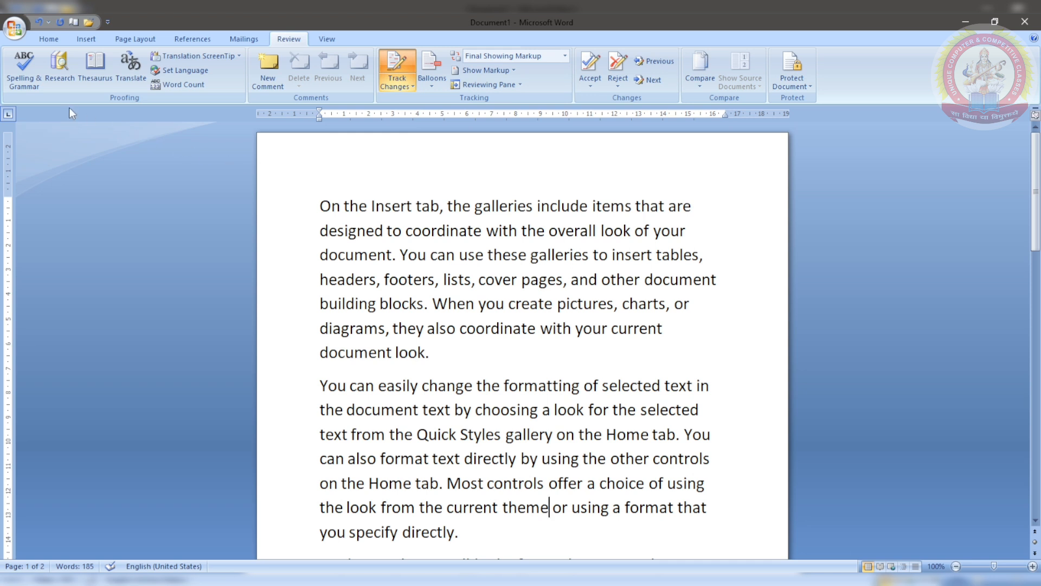
Step: Turn the first paragraph's opening sentence red as a tracked change
left_click(62, 45)
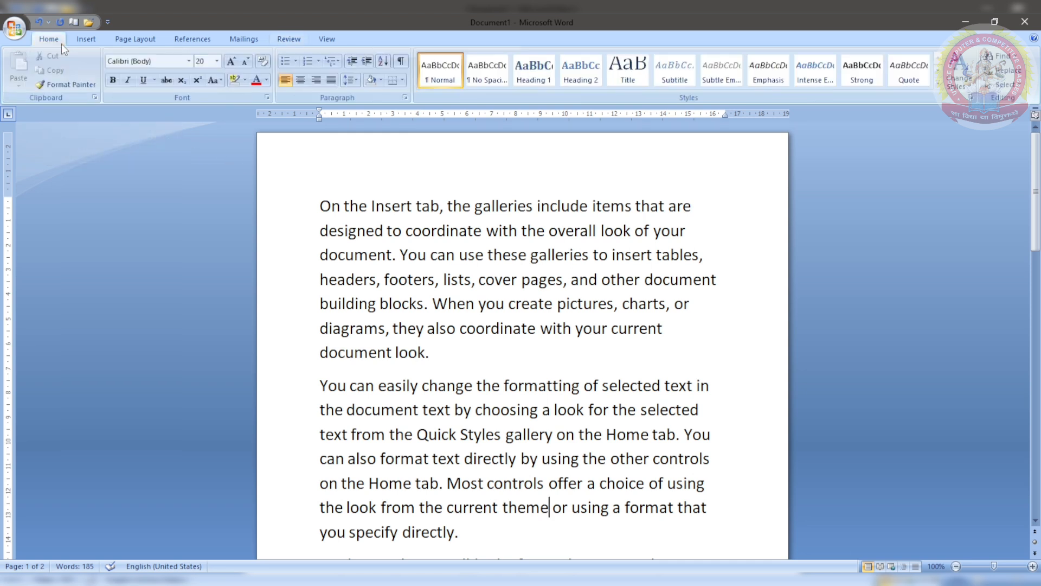
left_click_drag(320, 206, 394, 255)
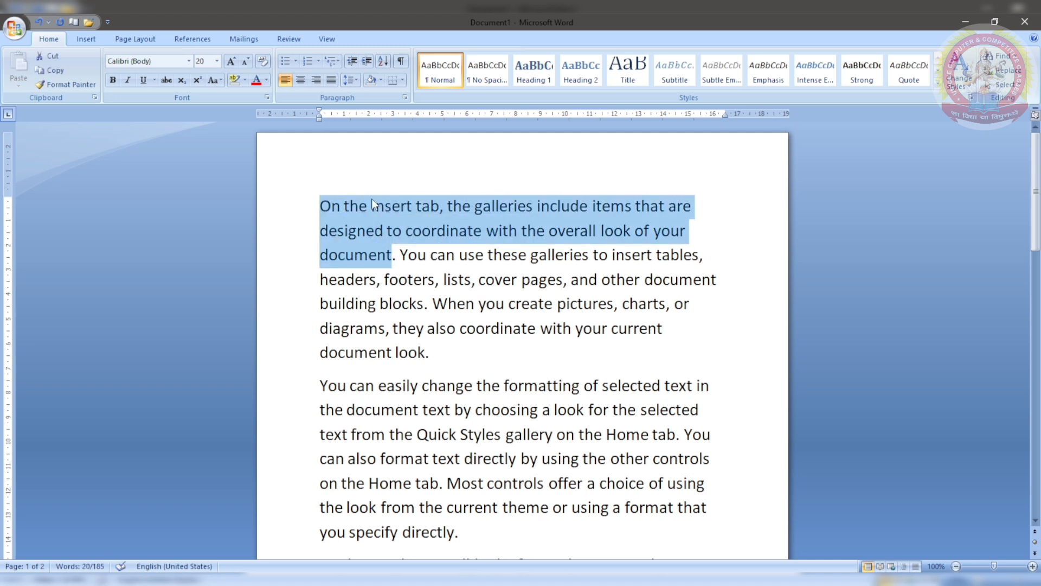
left_click(254, 82)
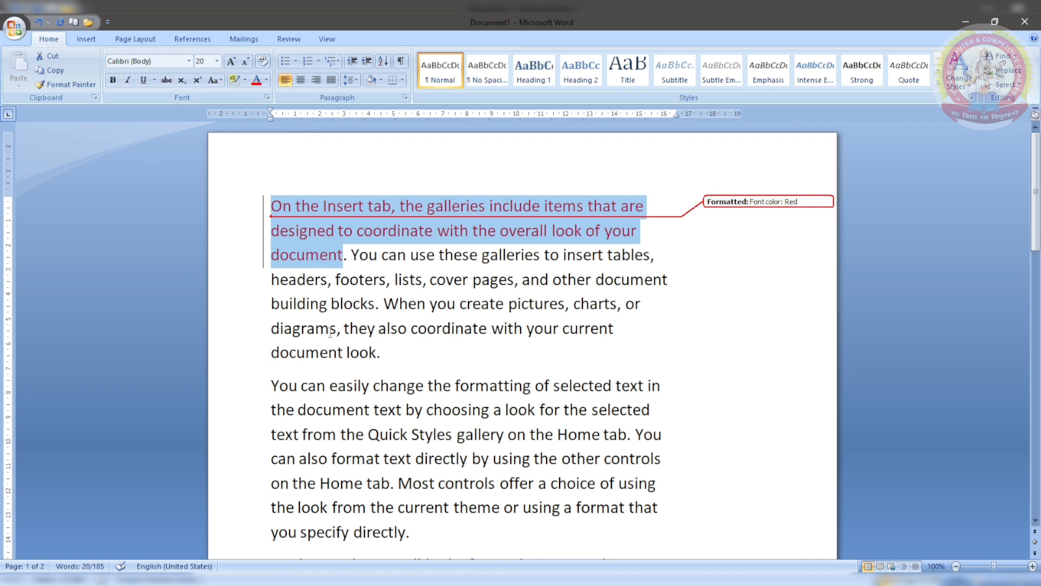
Step: Bold the clause ending 'document look.', then select the second paragraph's opening words
left_click_drag(343, 326, 386, 351)
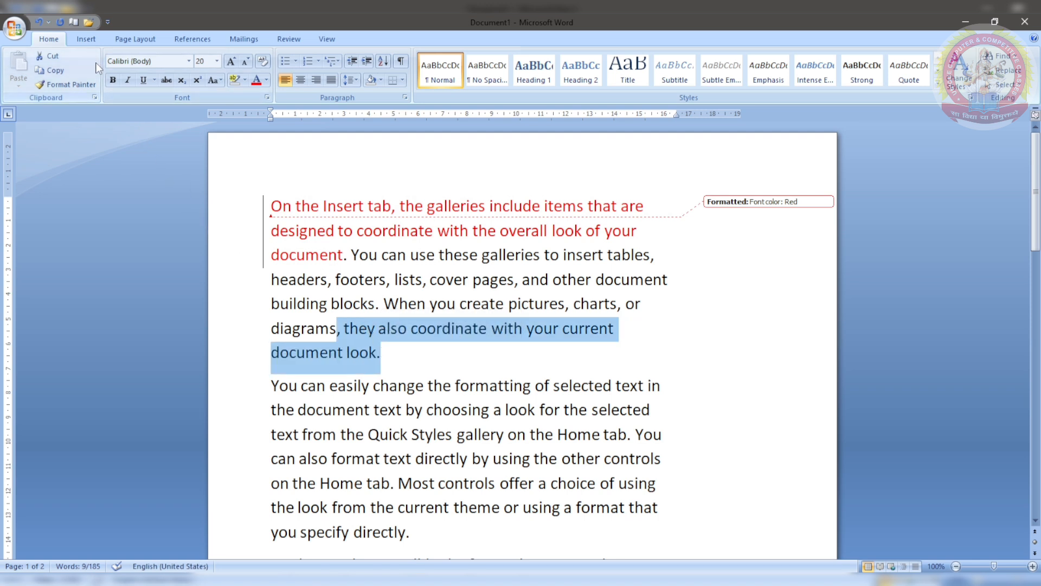
left_click(110, 82)
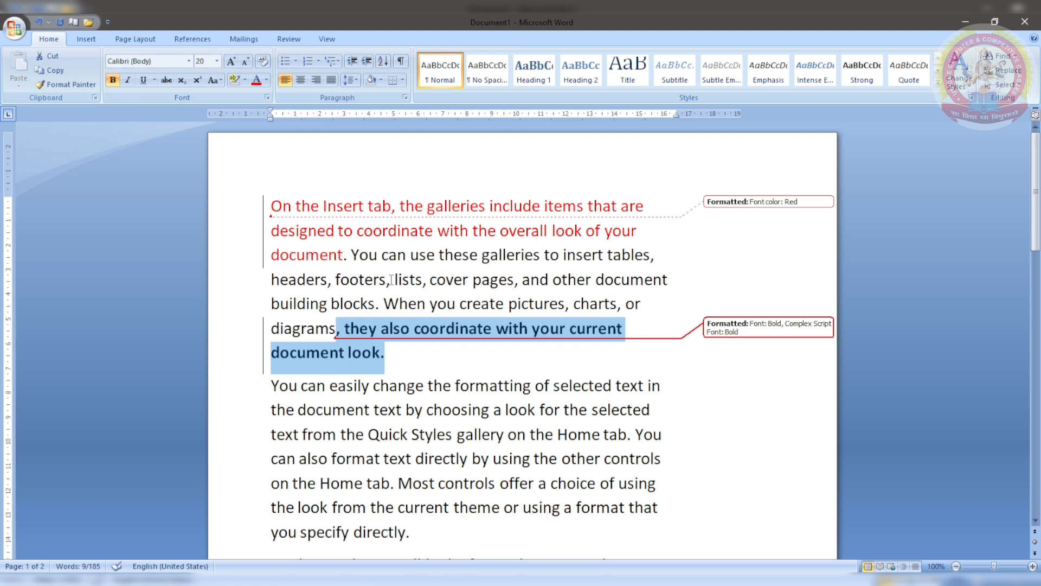
scroll(391, 279, "down", 2)
scroll(391, 280, "down", 1)
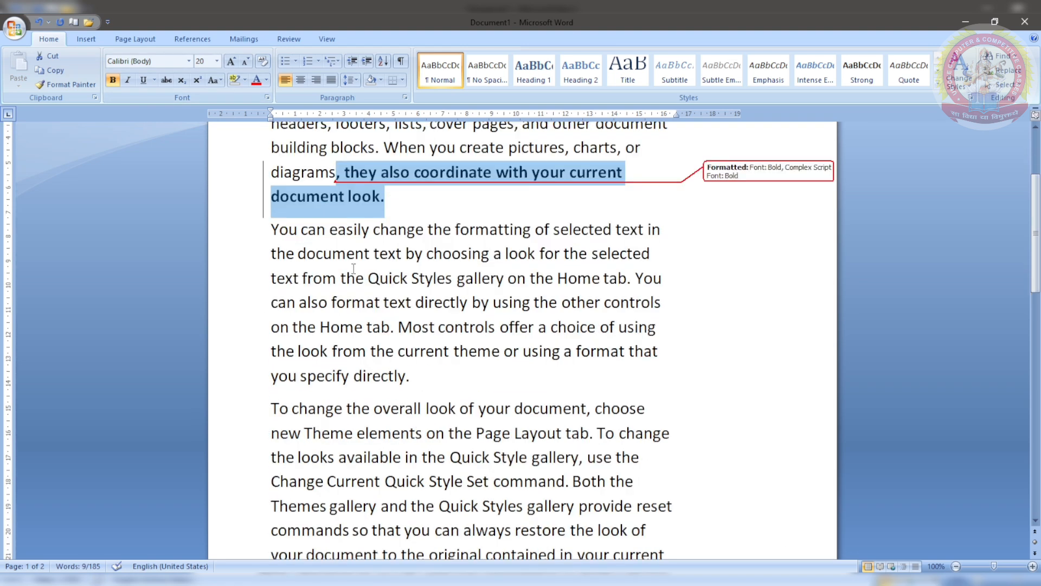
left_click_drag(268, 227, 571, 249)
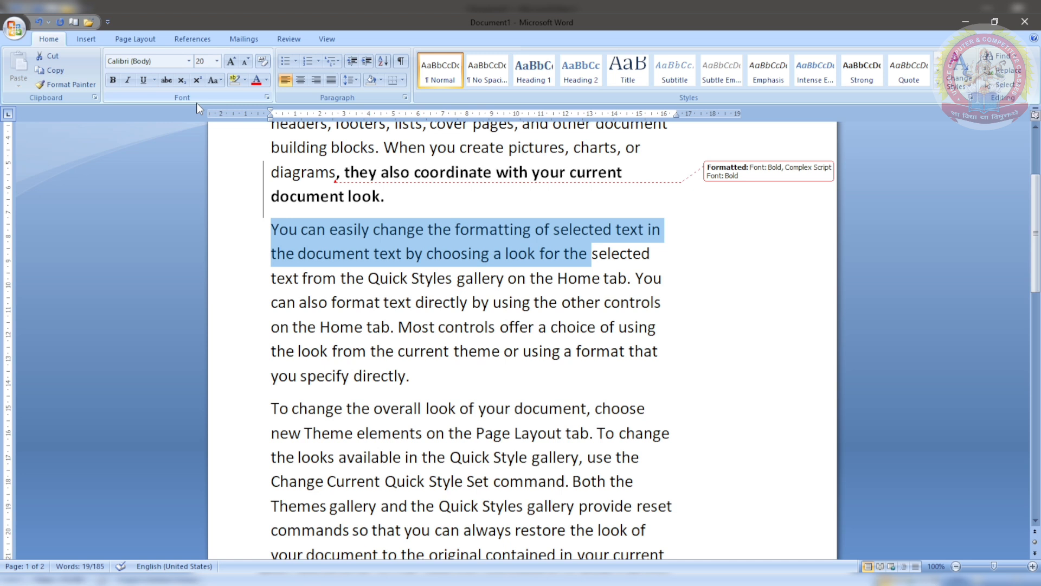
Step: Underline the second paragraph's opening words and set 'the overall look… Page Layout tab' in Algerian
left_click(144, 82)
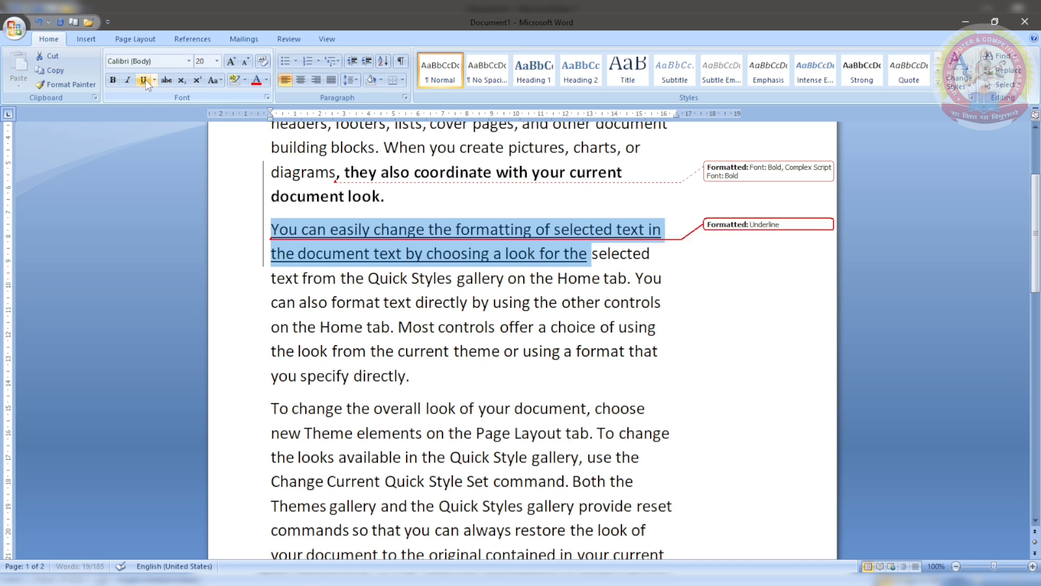
scroll(410, 324, "down", 1)
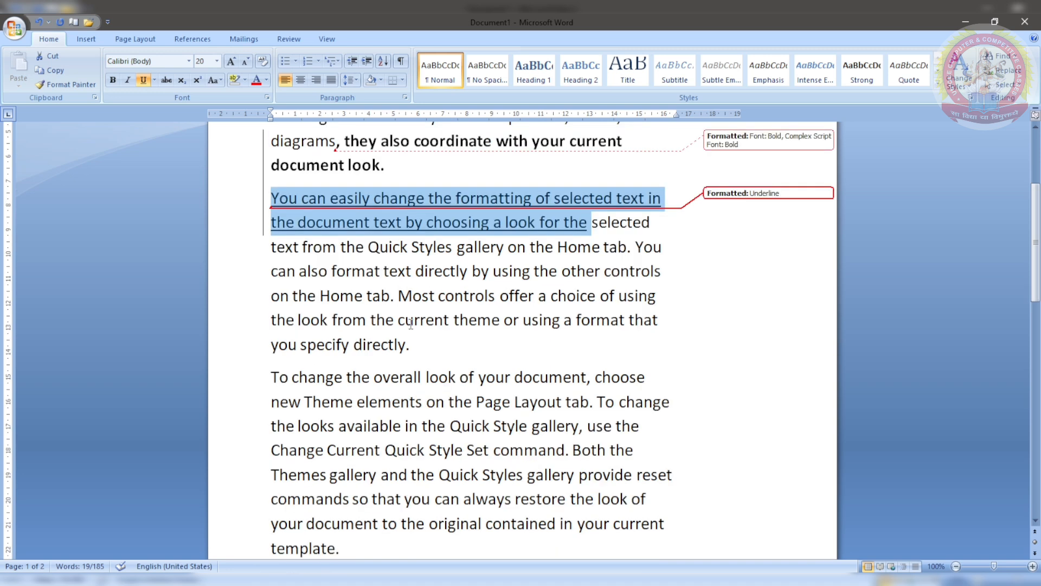
scroll(411, 325, "down", 1)
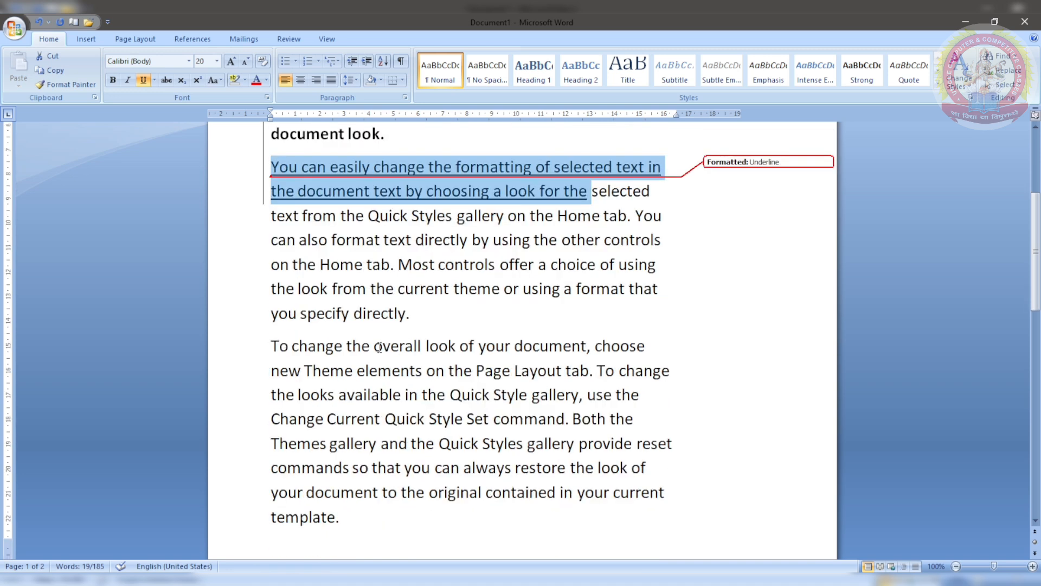
left_click_drag(373, 347, 589, 371)
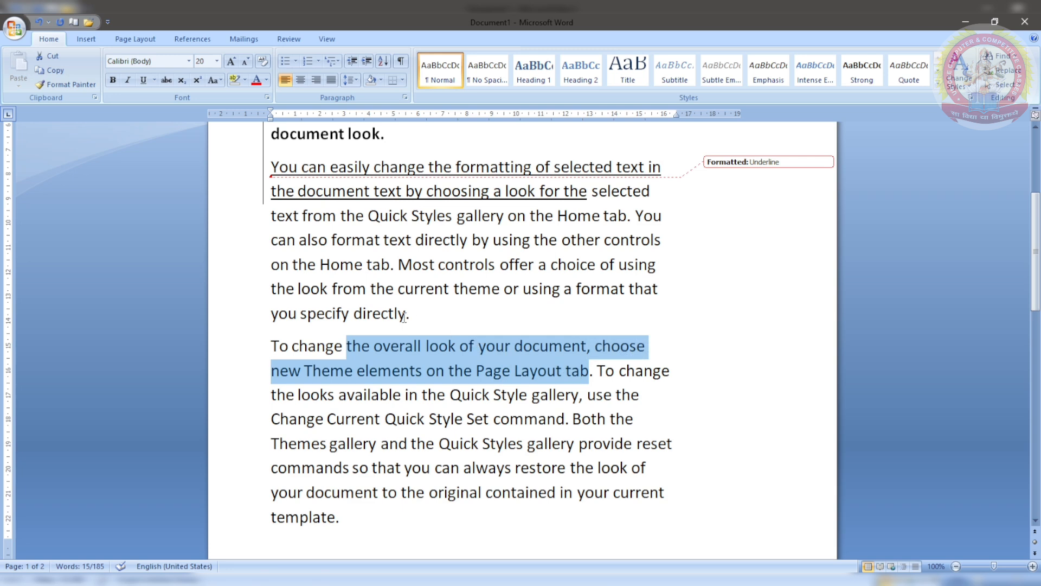
left_click(190, 60)
left_click(184, 165)
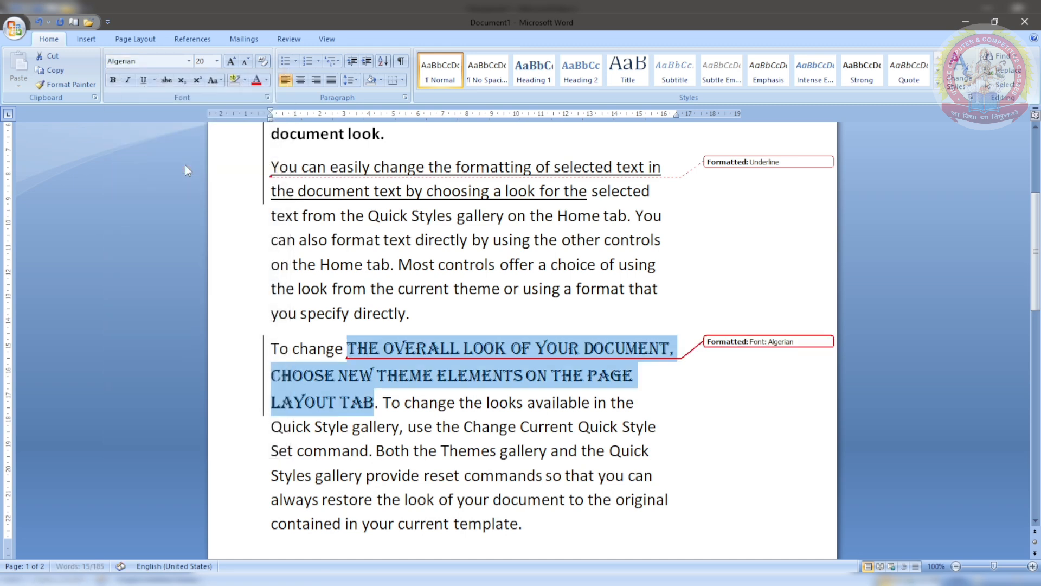
scroll(604, 389, "up", 3)
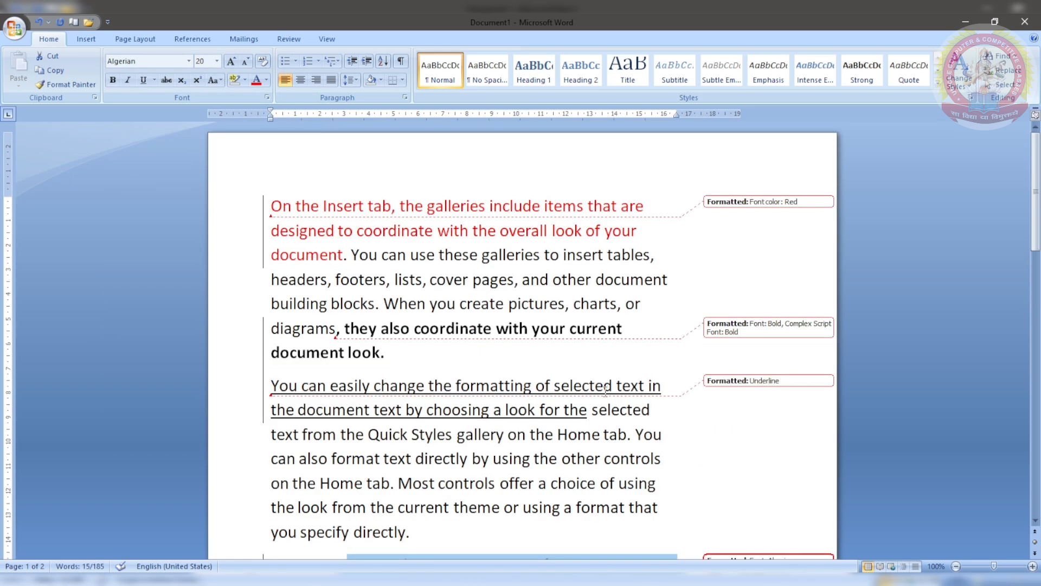
Step: On the Review tab, switch Balloons from inline revisions to Show Only Comments and Formatting
left_click(283, 39)
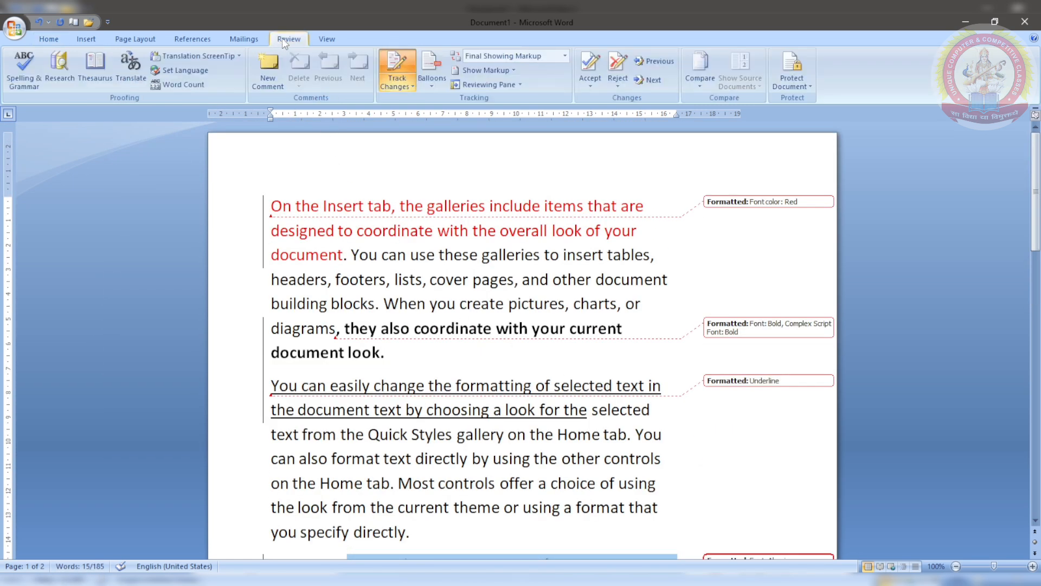
left_click(441, 83)
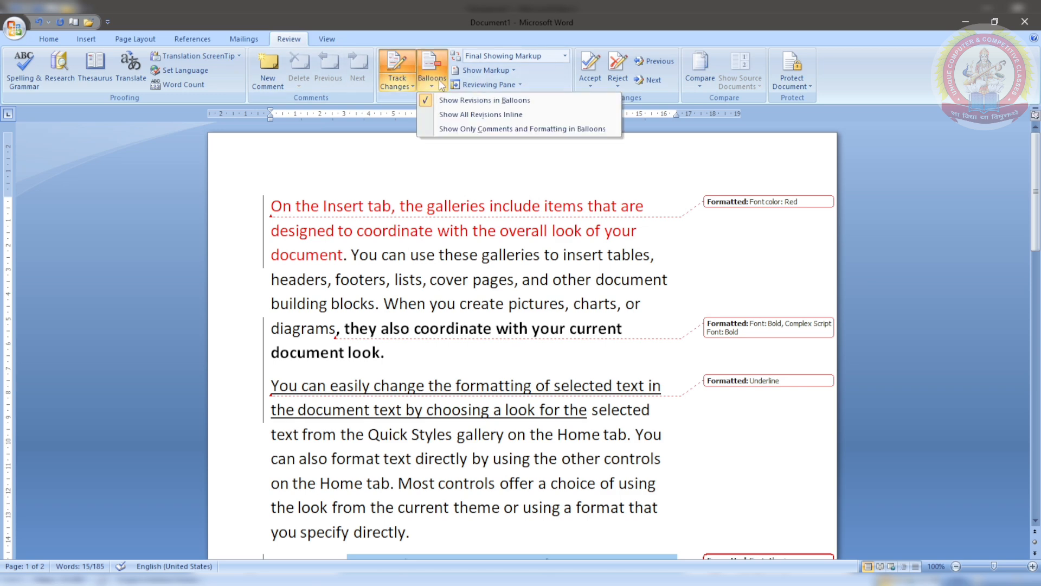
left_click(475, 115)
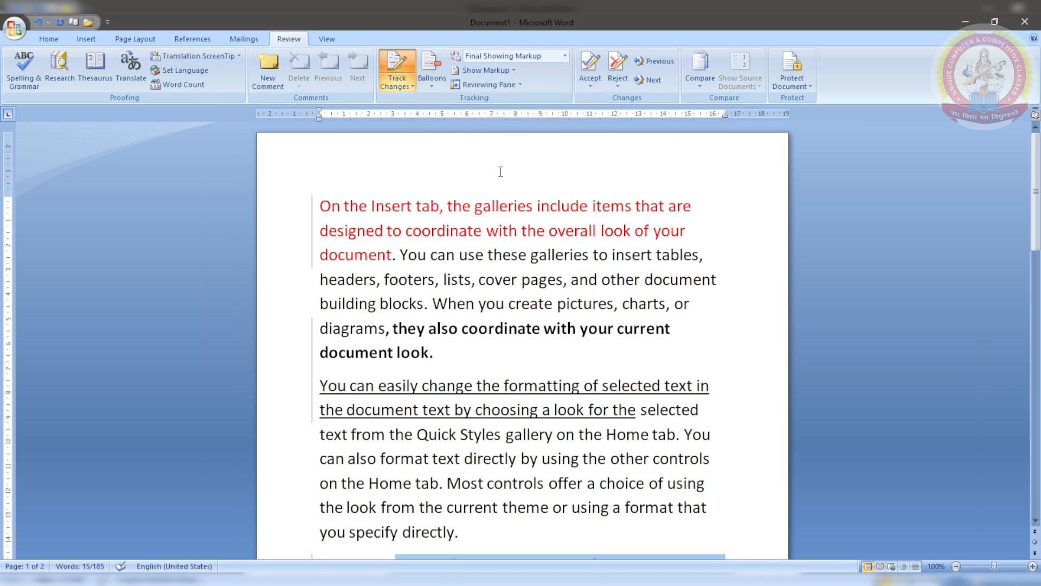
scroll(478, 239, "down", 2)
scroll(479, 239, "up", 2)
left_click(434, 86)
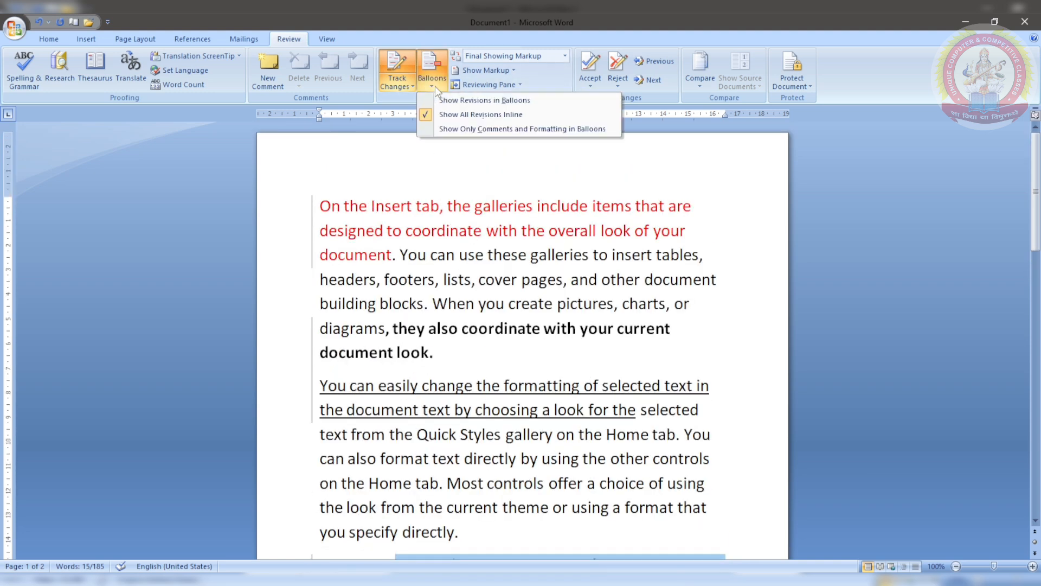
left_click(488, 129)
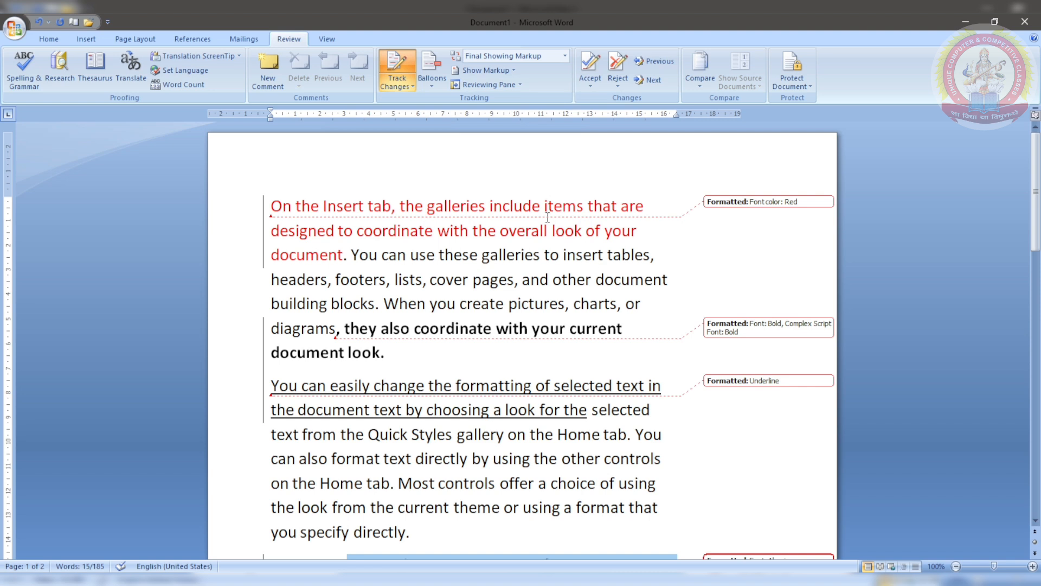
left_click(433, 82)
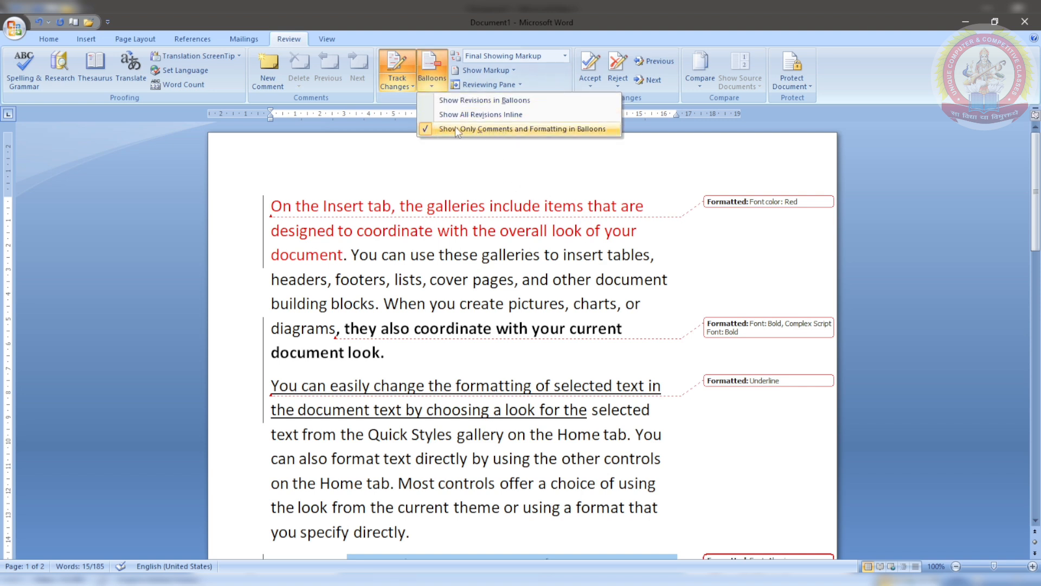
left_click(451, 100)
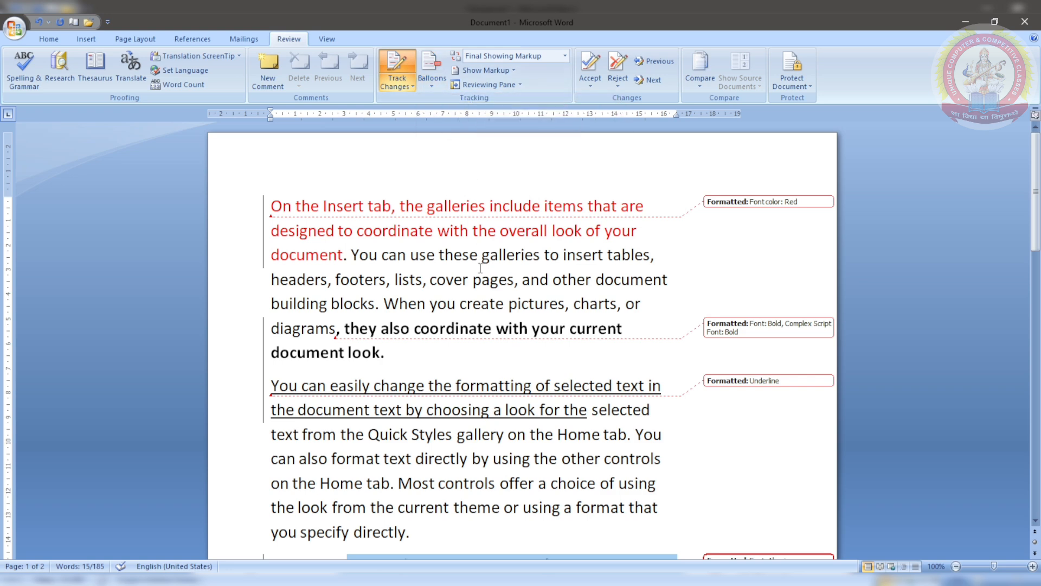
left_click(481, 58)
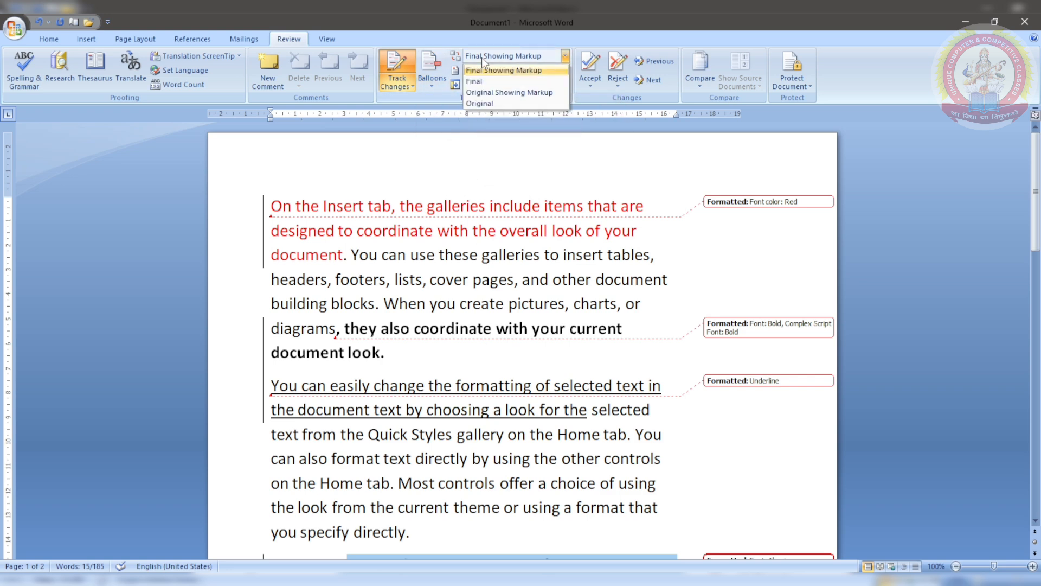
left_click(484, 81)
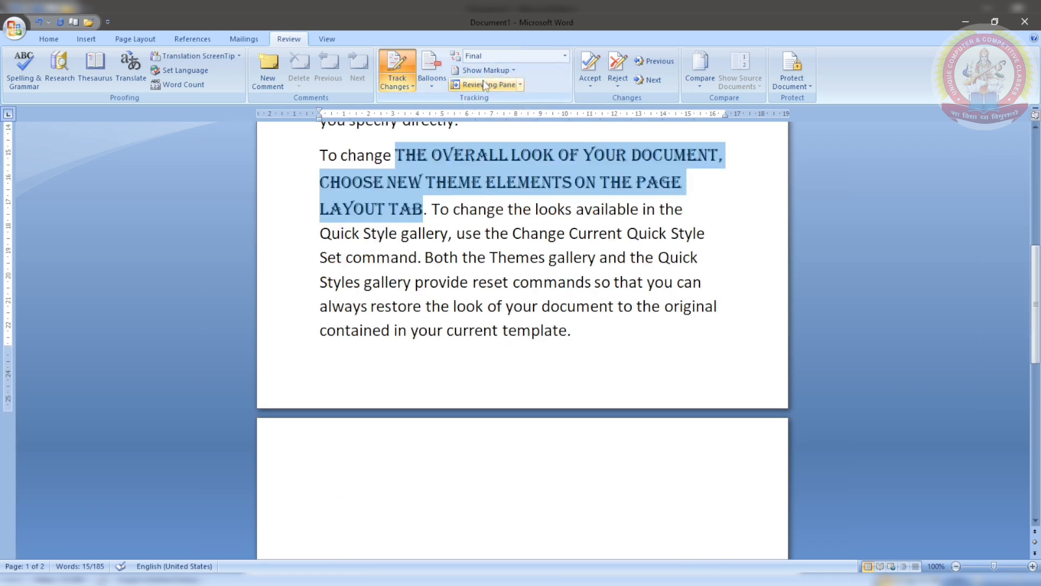
scroll(503, 236, "up", 5)
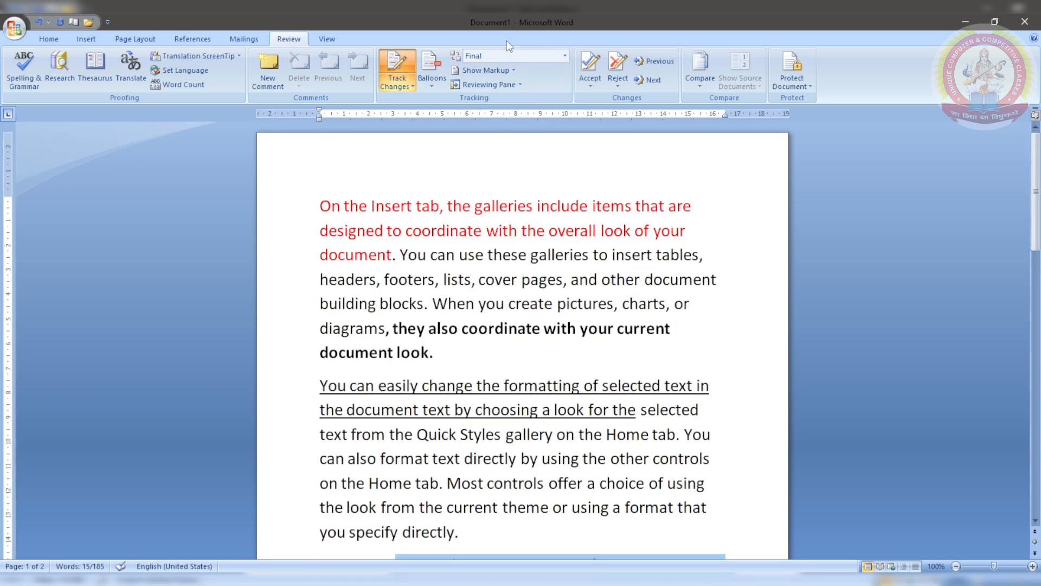
left_click(507, 56)
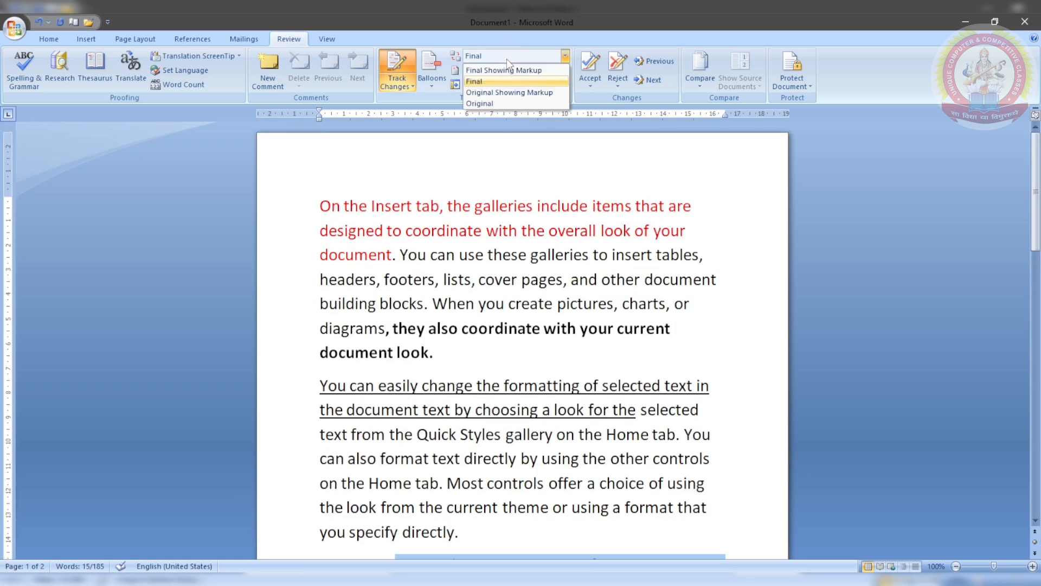
left_click(509, 92)
scroll(603, 392, "up", 2)
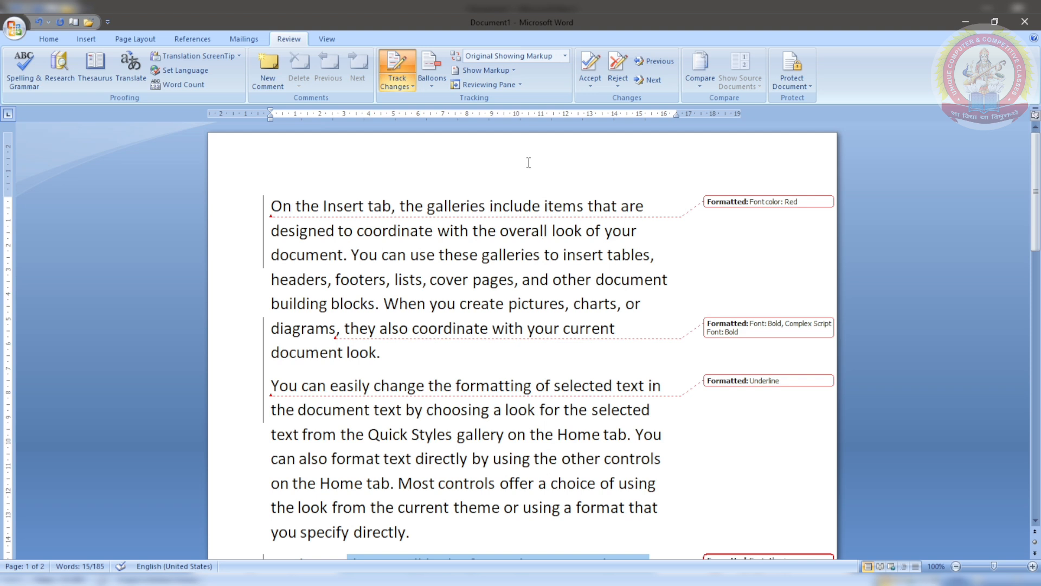
left_click(565, 57)
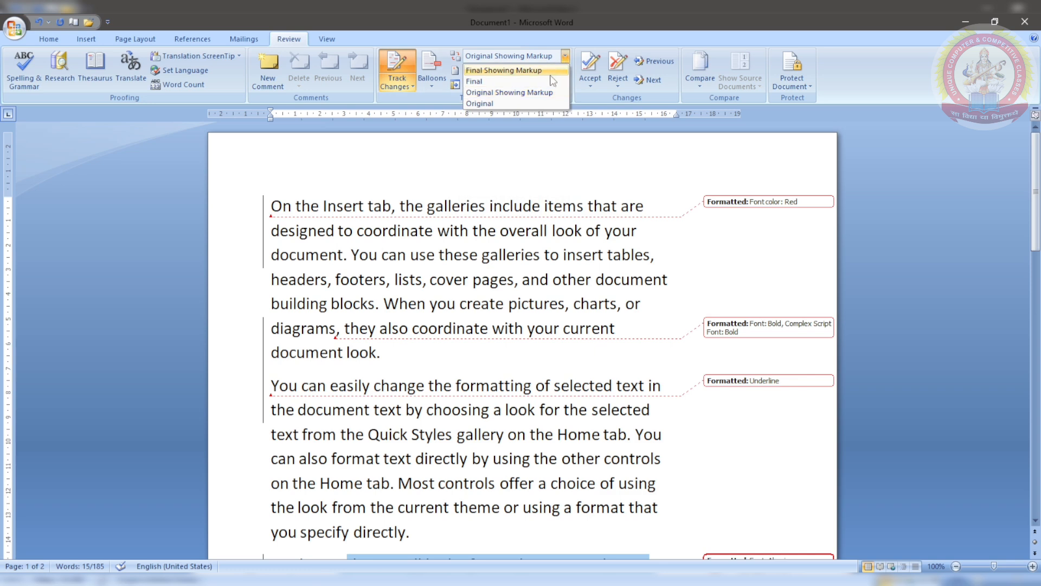
left_click(539, 103)
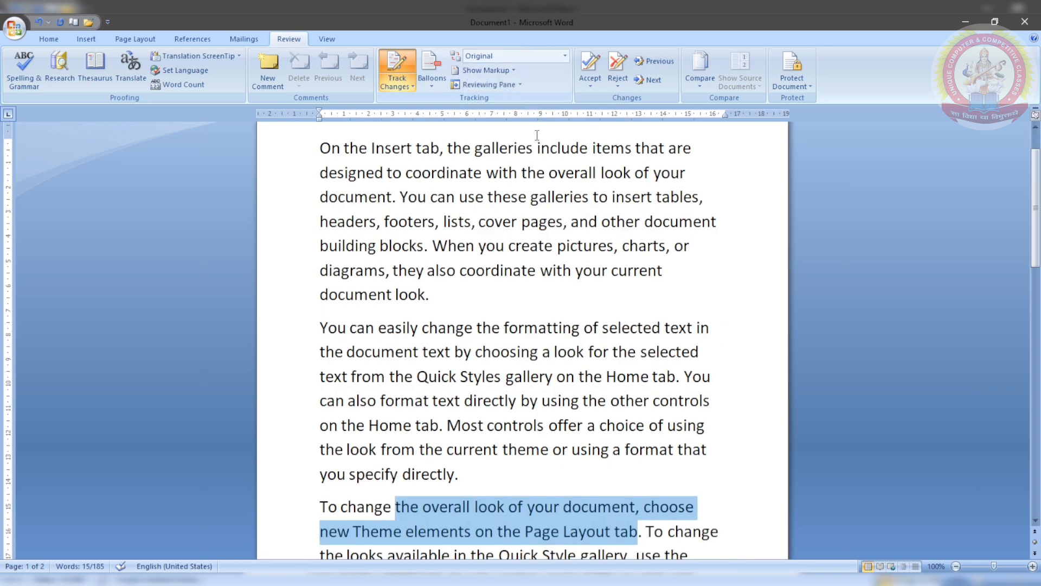
left_click(565, 56)
left_click(543, 70)
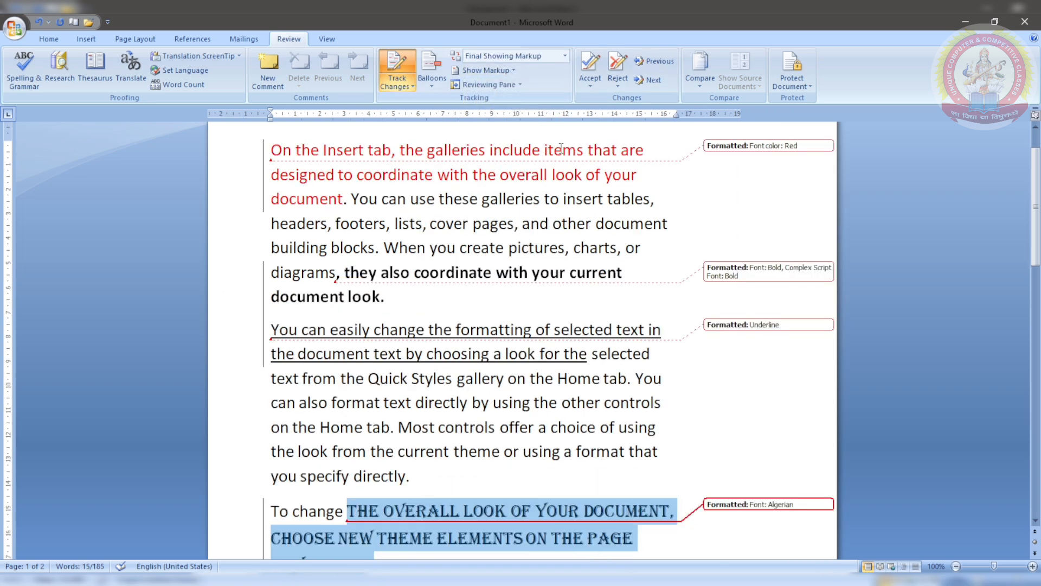
scroll(570, 250, "up", 2)
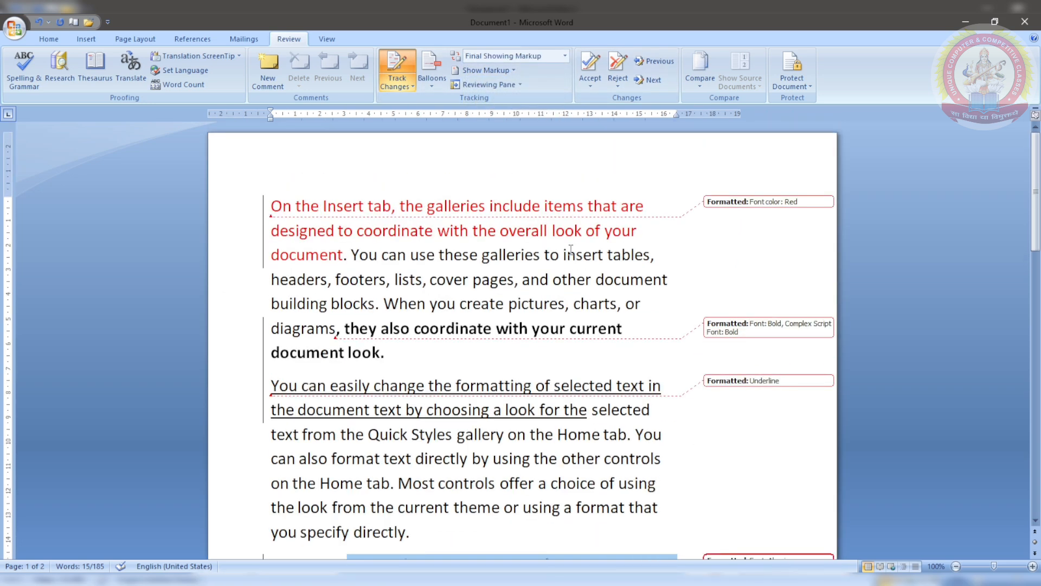
Step: Hide formatting markup, then delete 'lists, cover pages, and other document building blocks. When you' as tracked
left_click(516, 71)
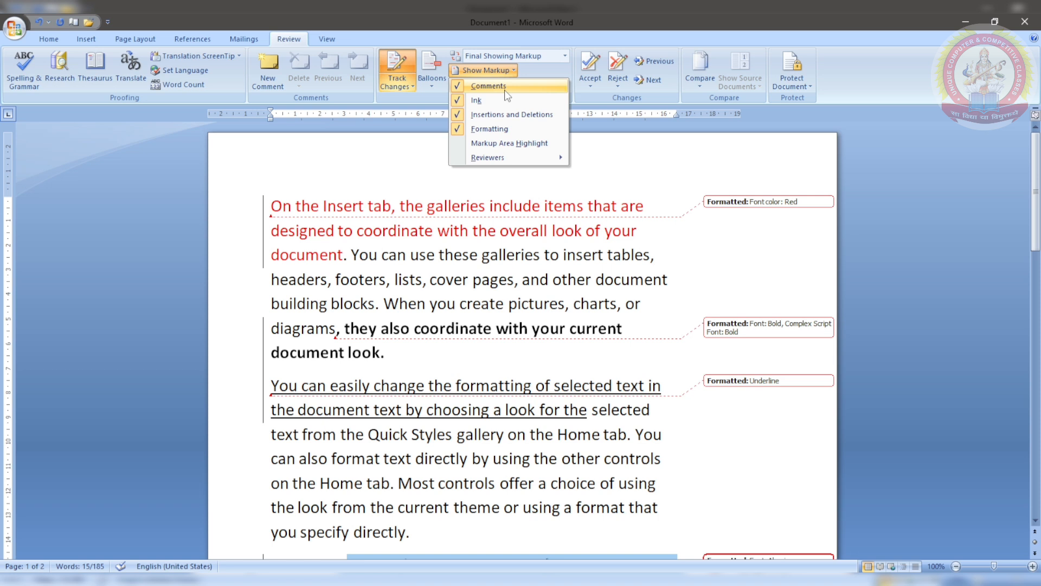
left_click(491, 129)
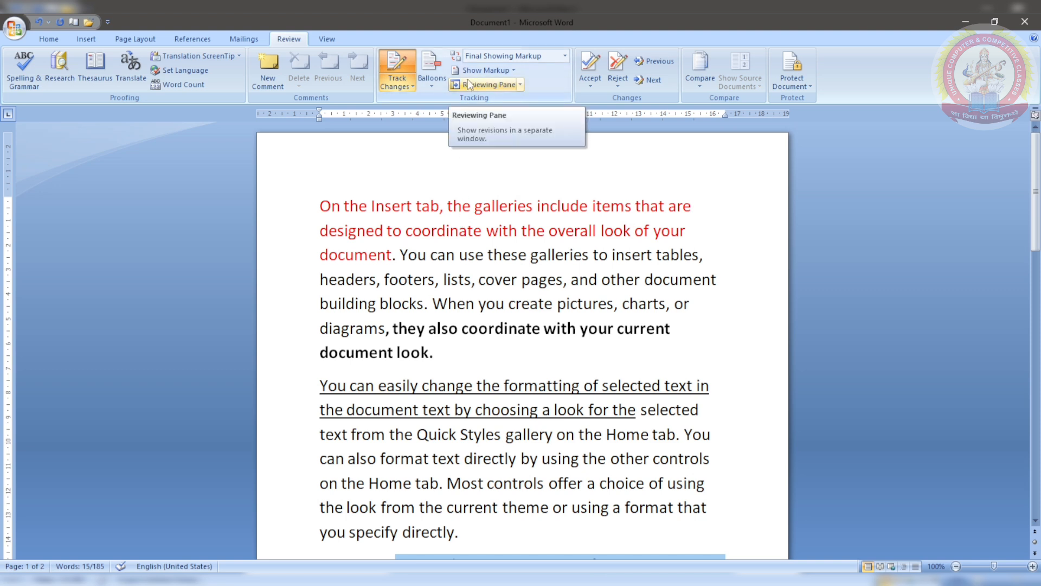
left_click(485, 70)
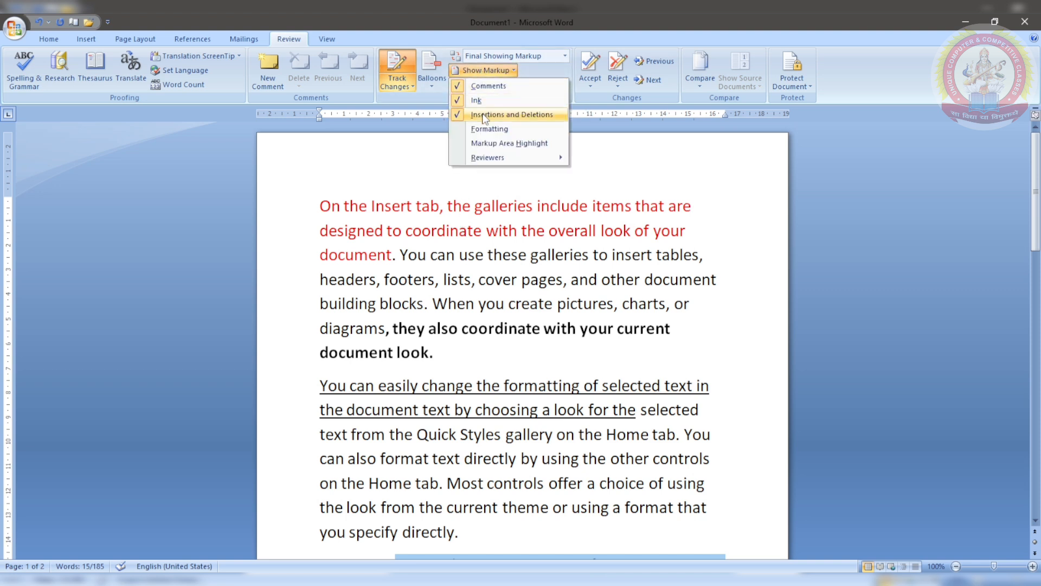
left_click(444, 279)
left_click_drag(444, 279, 509, 304)
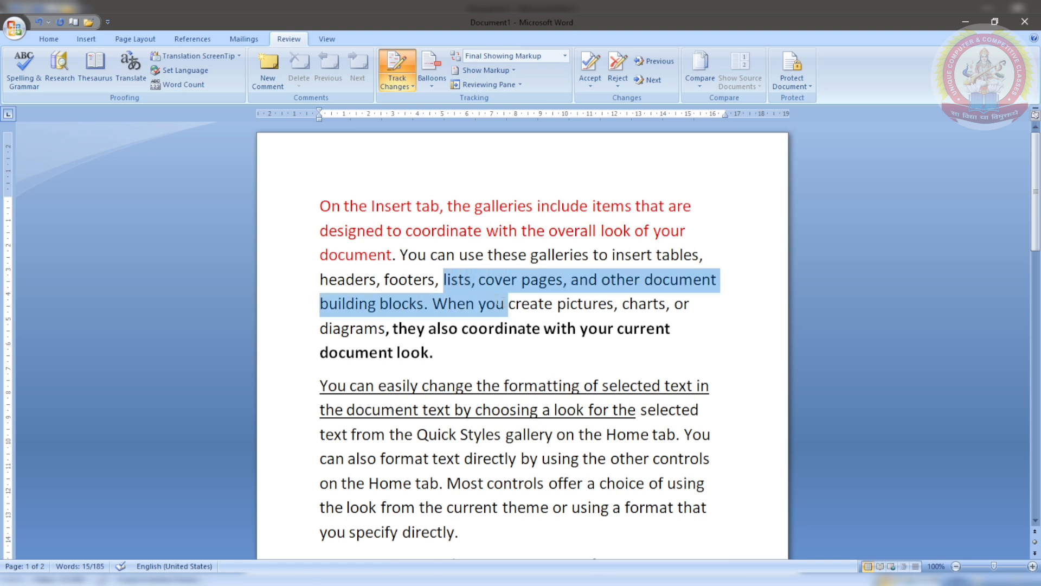
key("Delete")
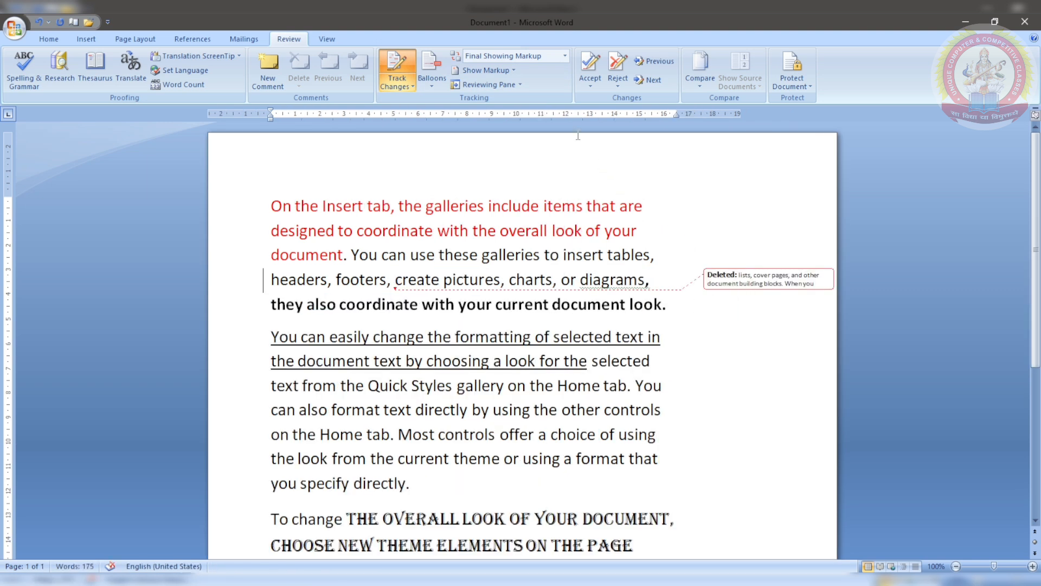
Step: Toggle Insertions and Deletions markup off and back on, then show Formatting changes
left_click(487, 72)
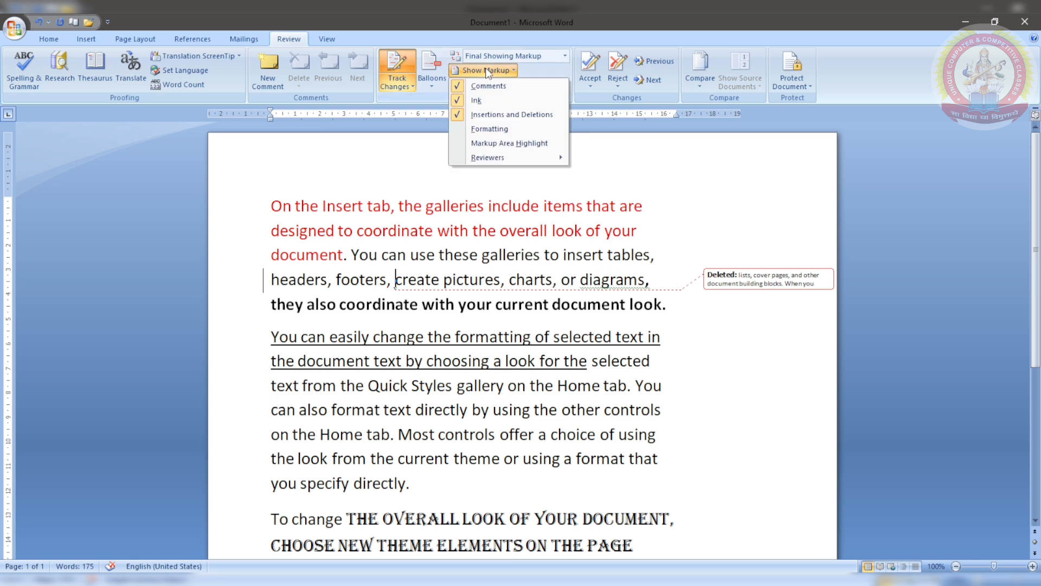
left_click(487, 112)
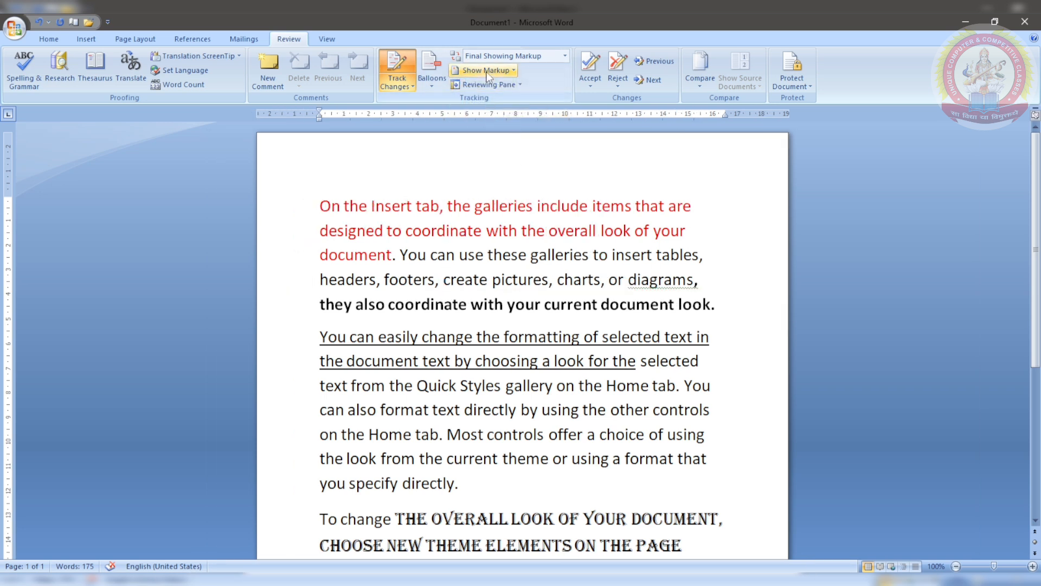
left_click(486, 70)
left_click(487, 114)
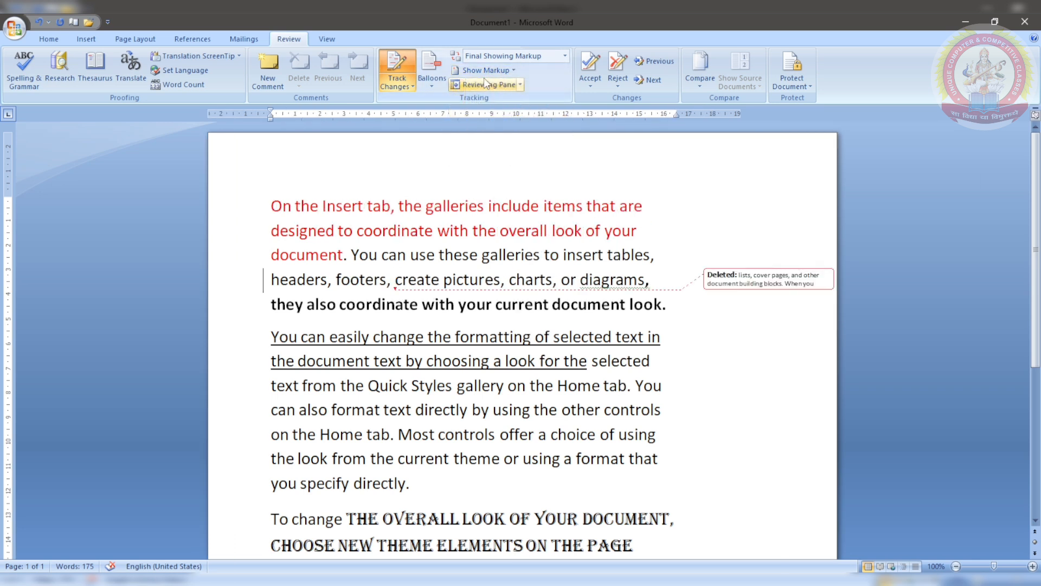
left_click(483, 73)
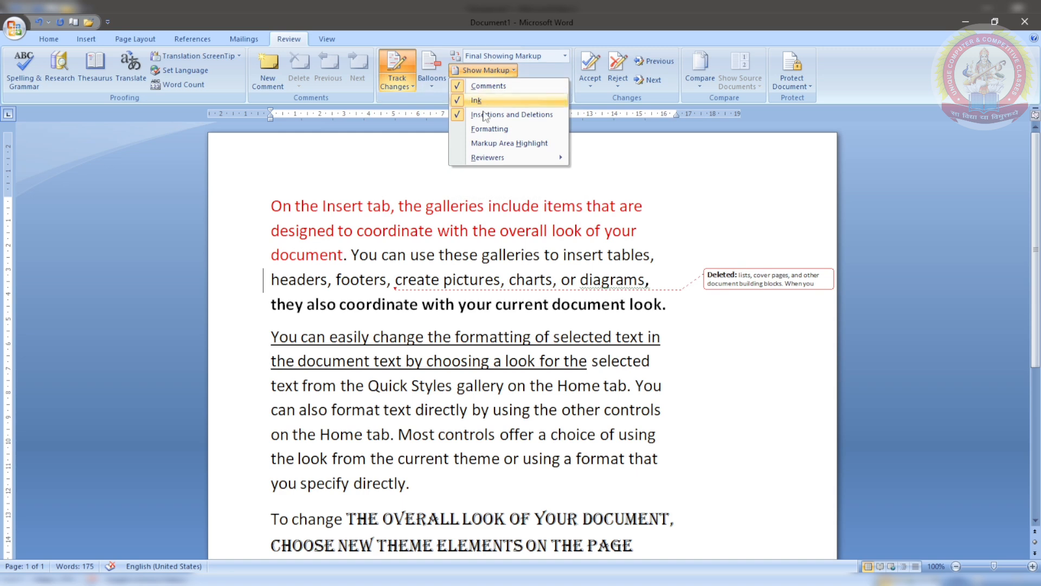
left_click(482, 132)
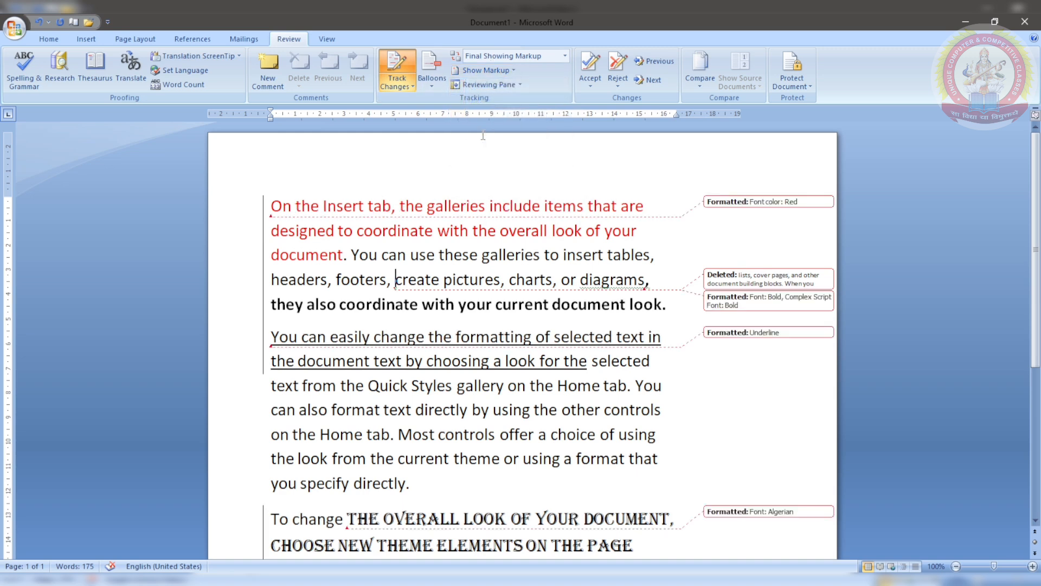
Step: Briefly view the Reviewing Pane, then accept the 'Font color: Red' formatting change
left_click(477, 86)
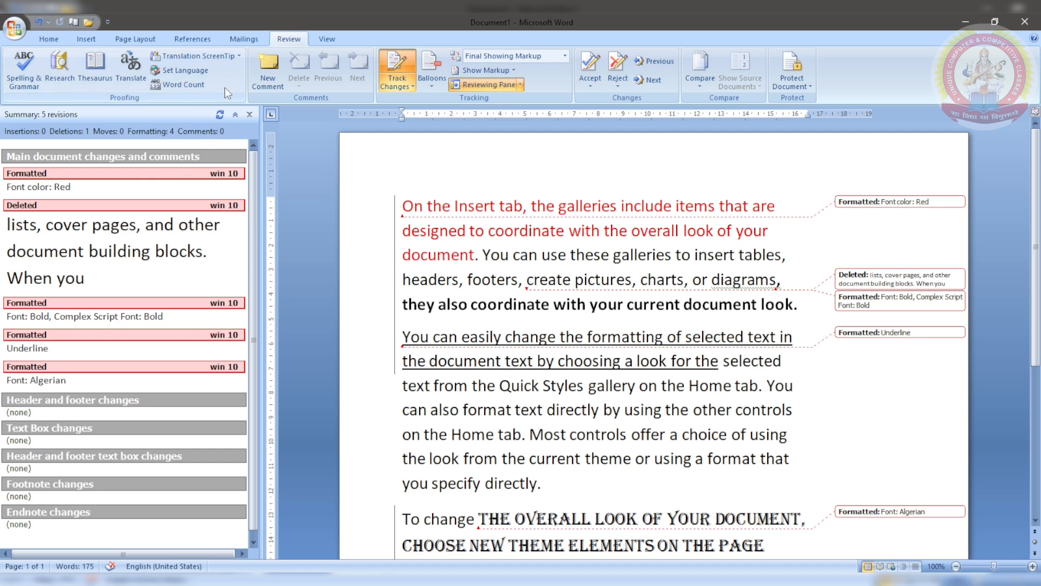
left_click(250, 114)
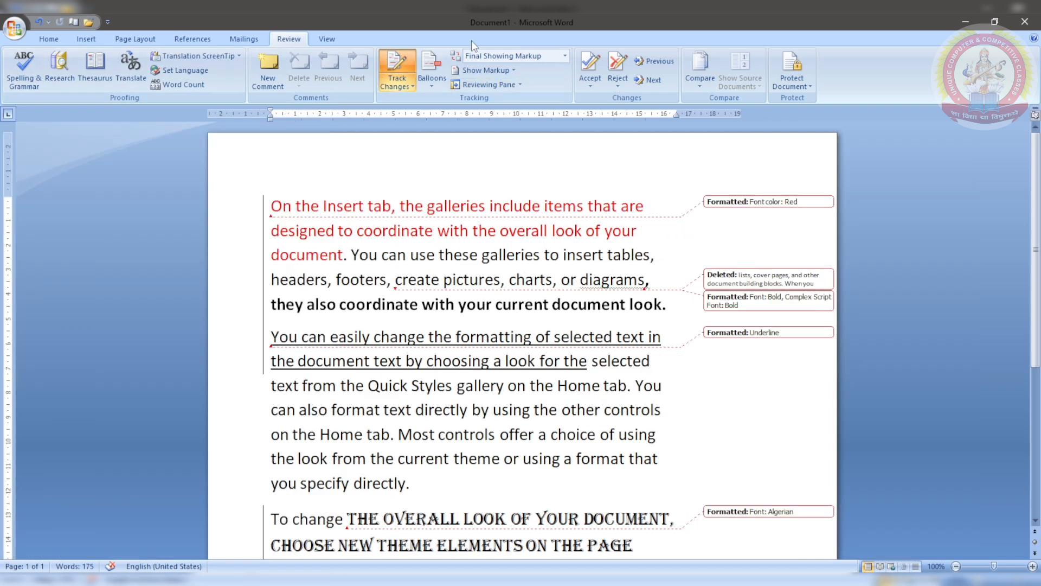
left_click(745, 207)
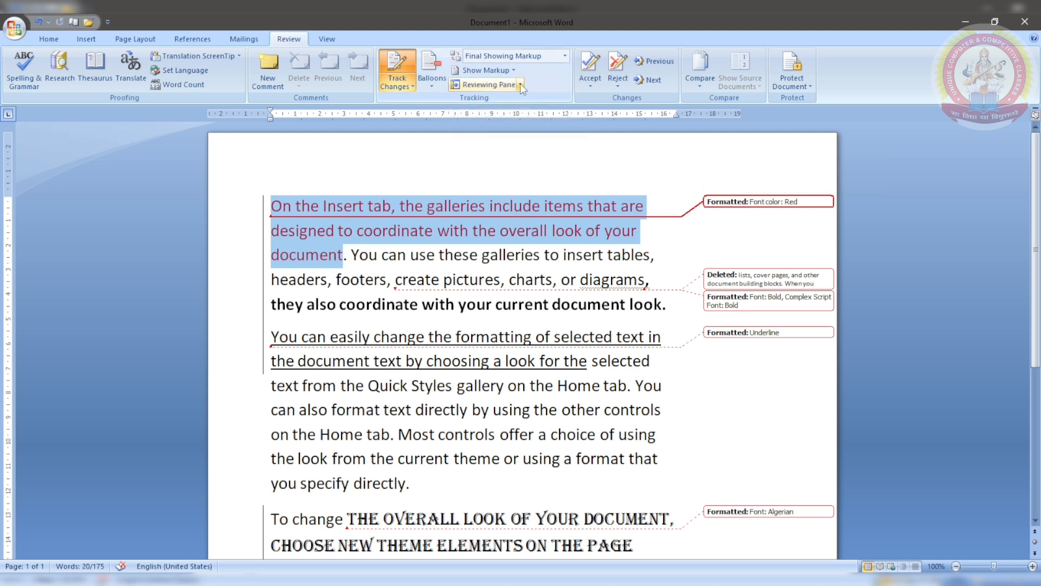
left_click(592, 61)
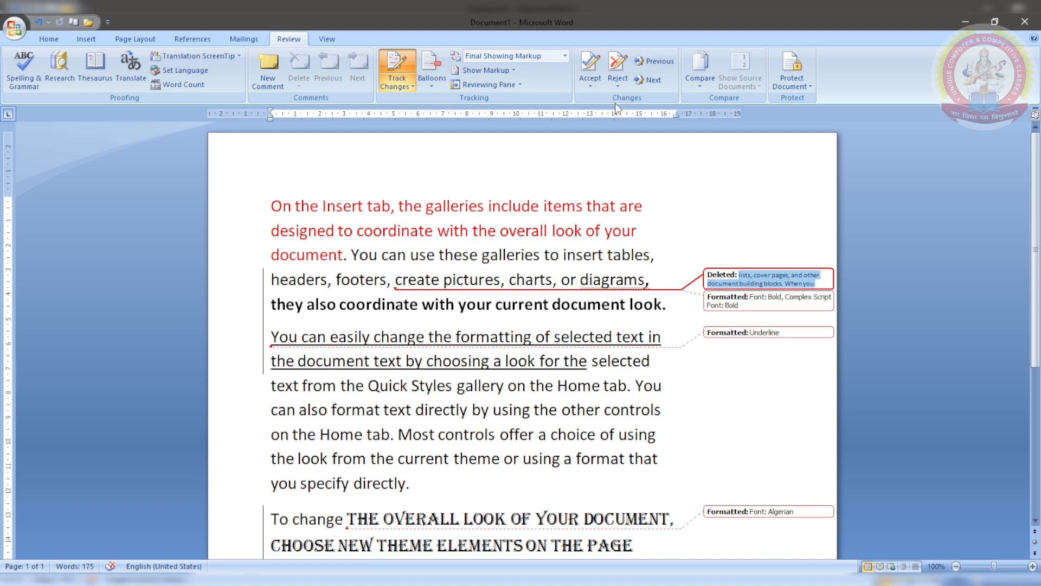
Step: Reject the phrase deletion, accept bold and underline, reject Algerian, and confirm none remain
left_click(616, 70)
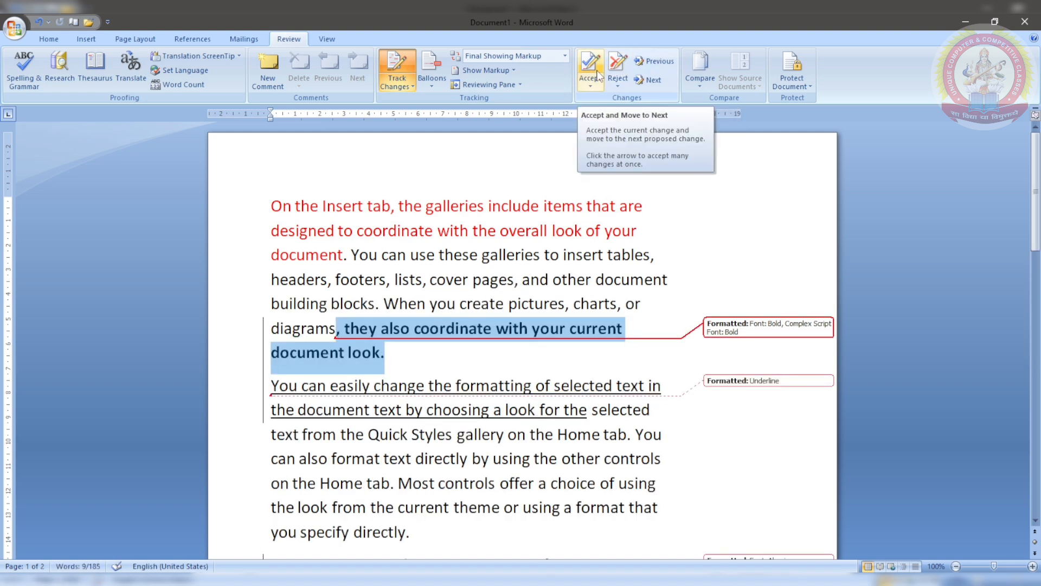
left_click(597, 74)
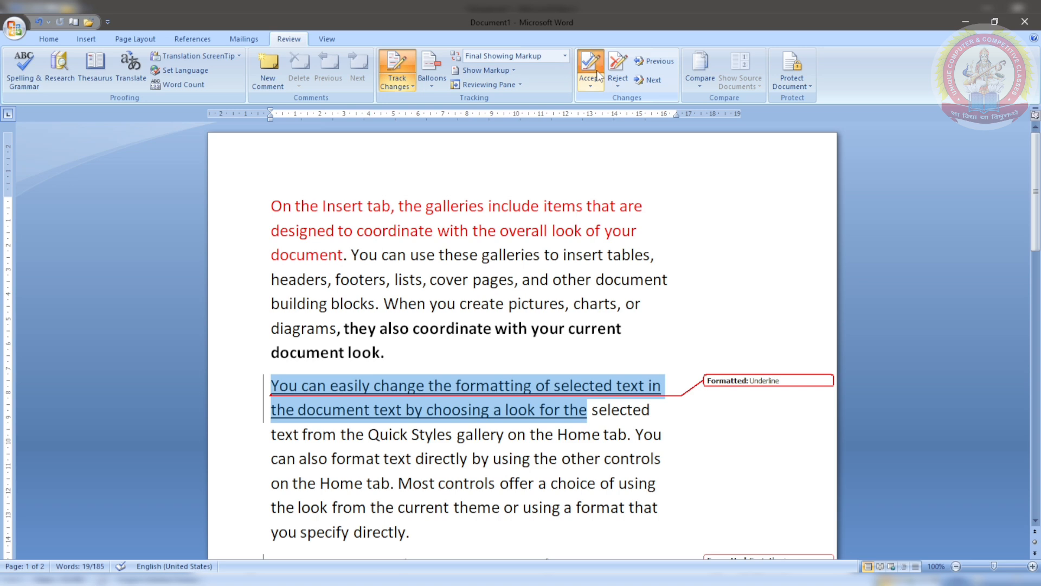
left_click(597, 75)
left_click(597, 75)
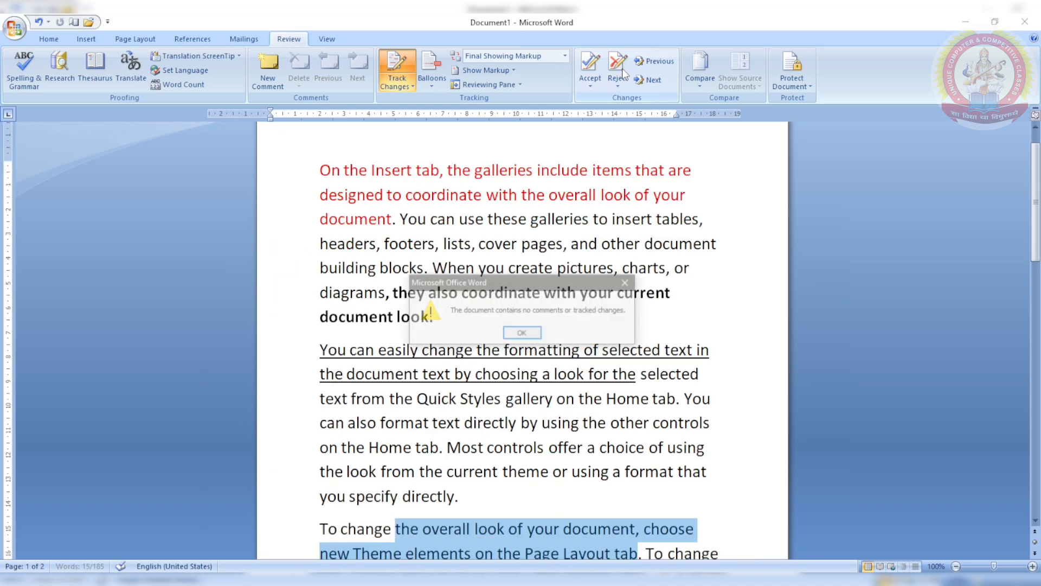
left_click(537, 333)
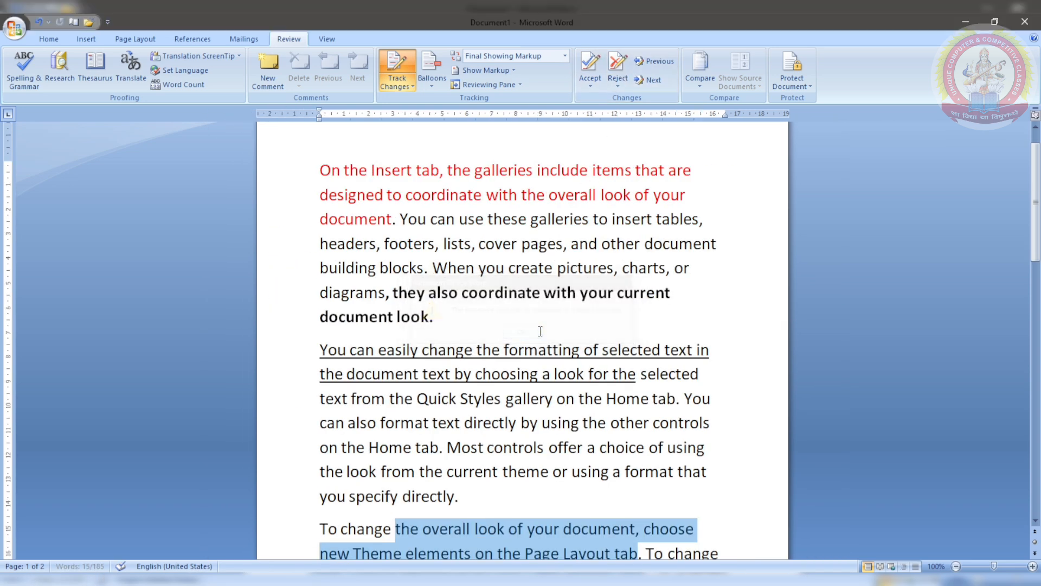
scroll(604, 481, "up", 1)
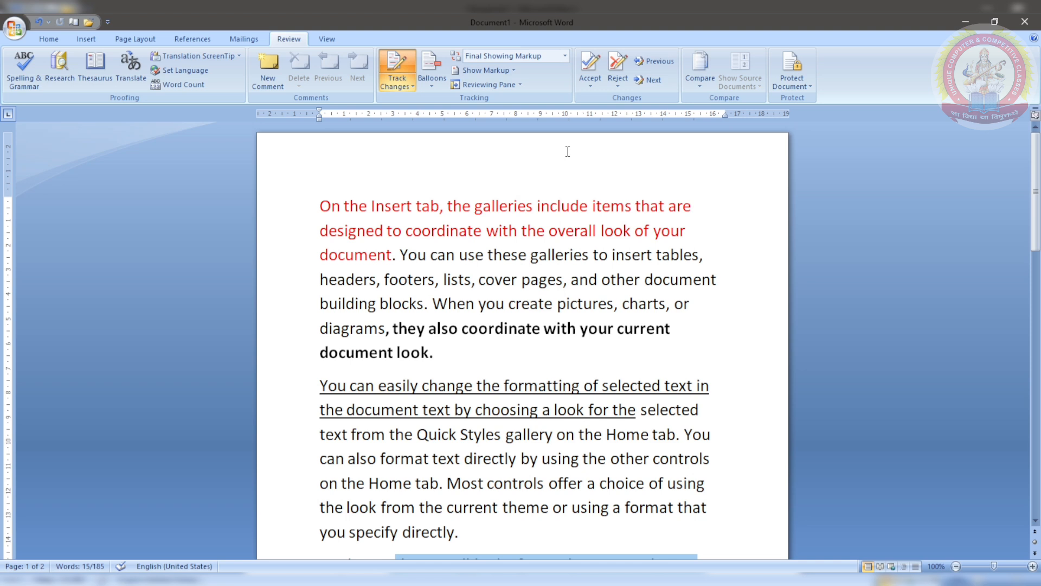
left_click(647, 59)
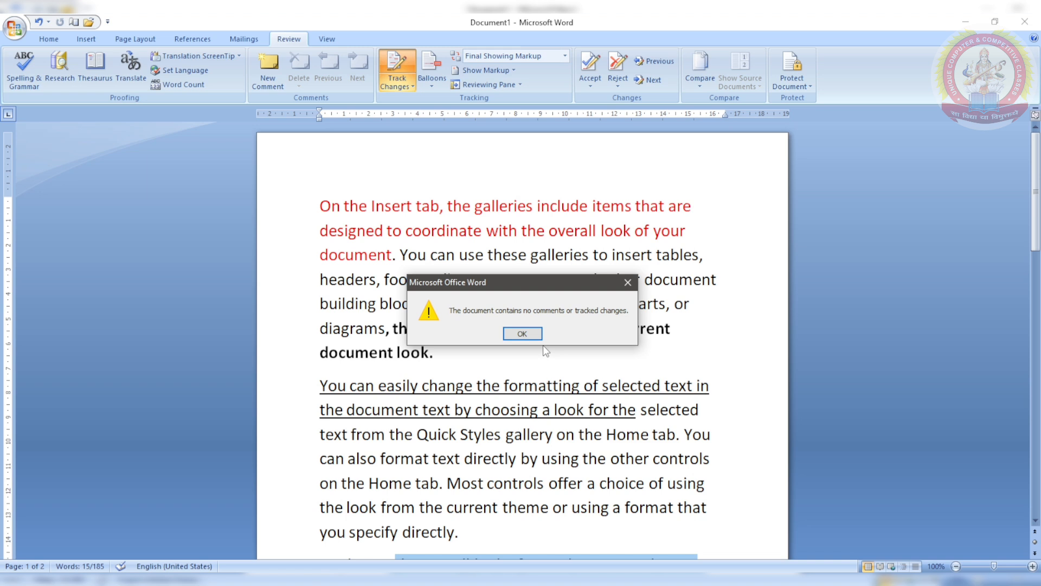
left_click(532, 335)
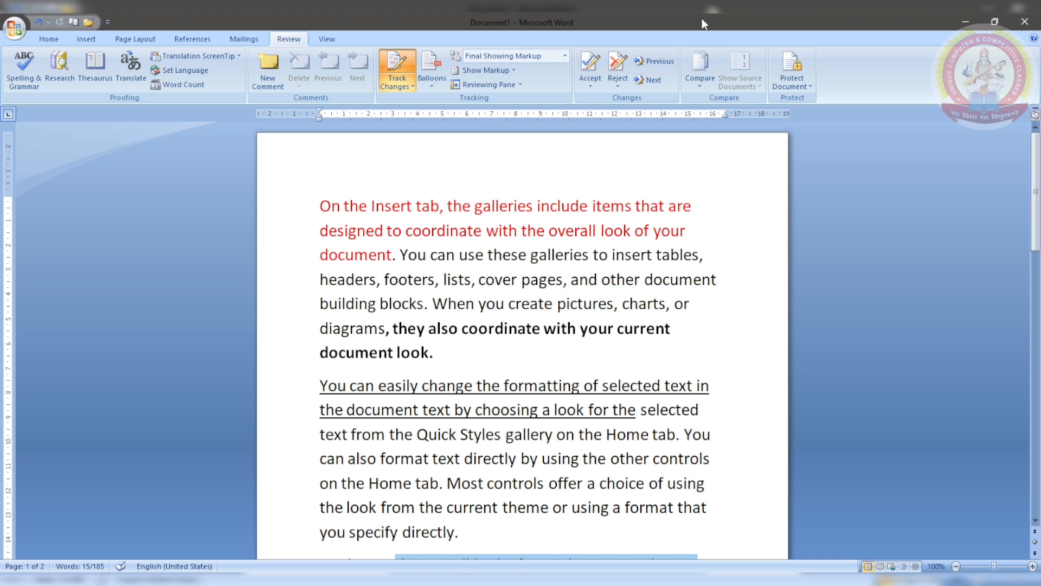
Step: Compare abc.docx as the original against Document1 as the revised document
left_click(703, 75)
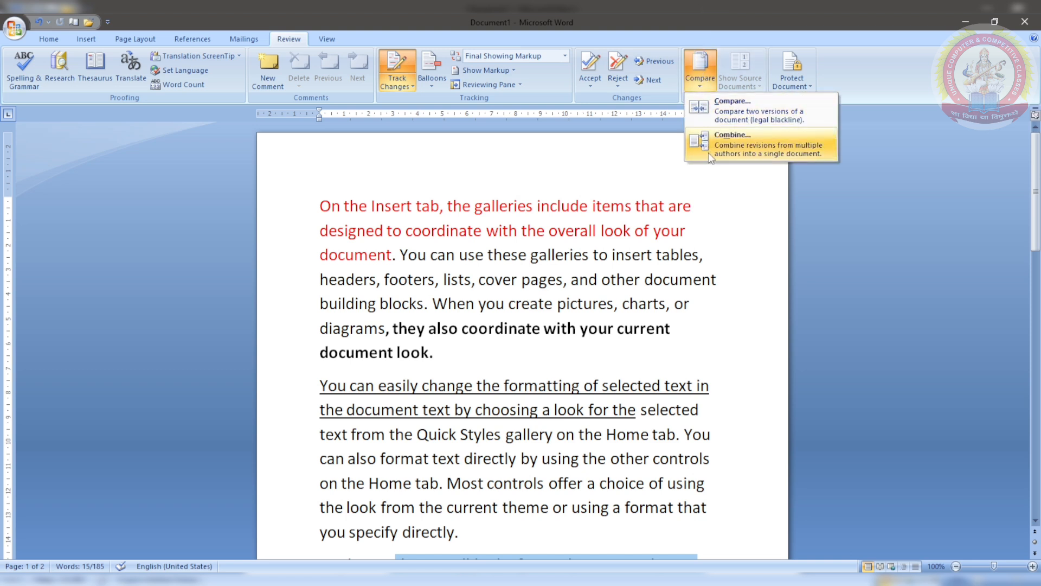
left_click(710, 115)
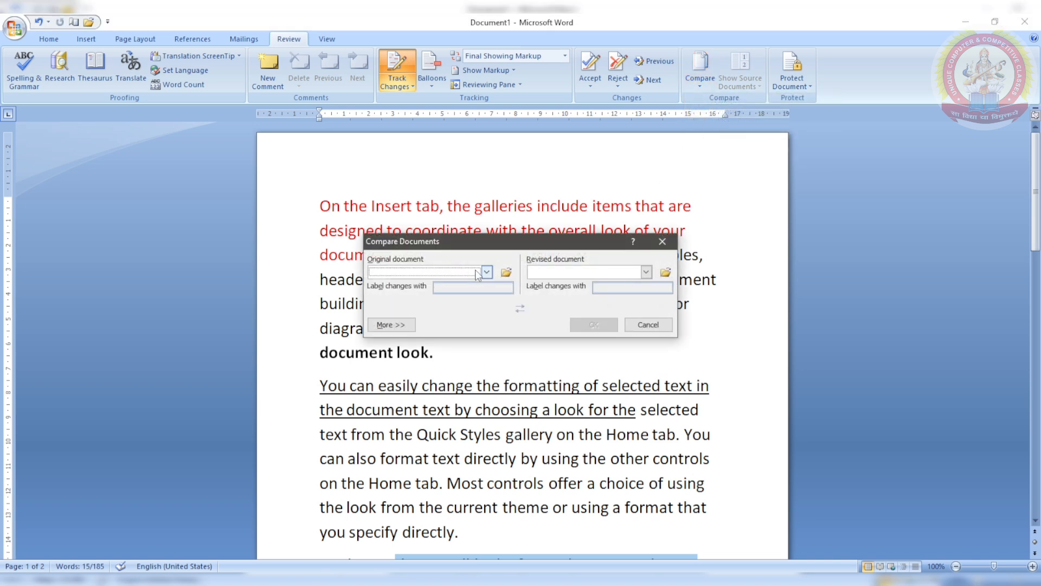
left_click(485, 273)
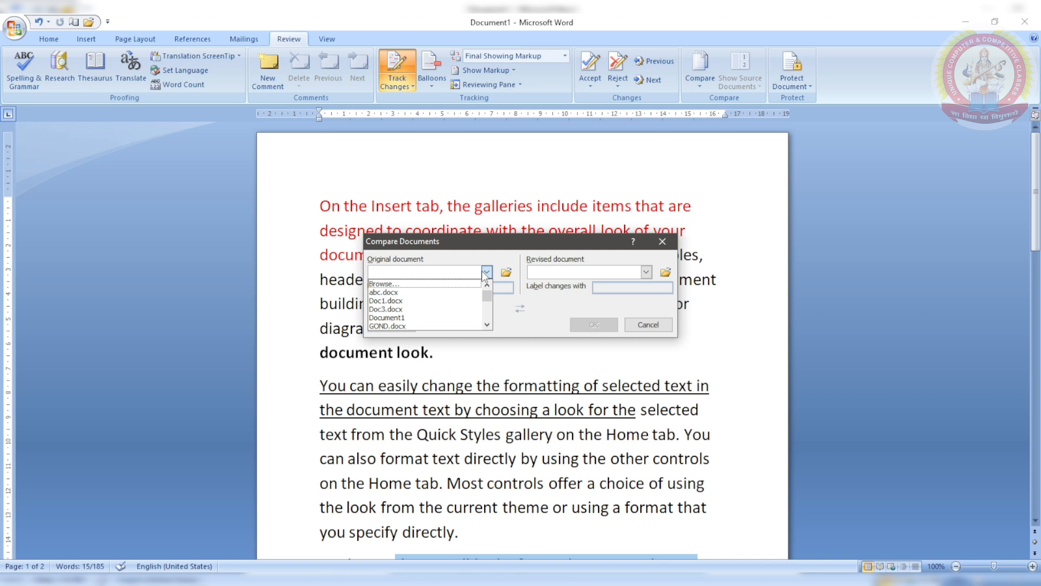
left_click(469, 292)
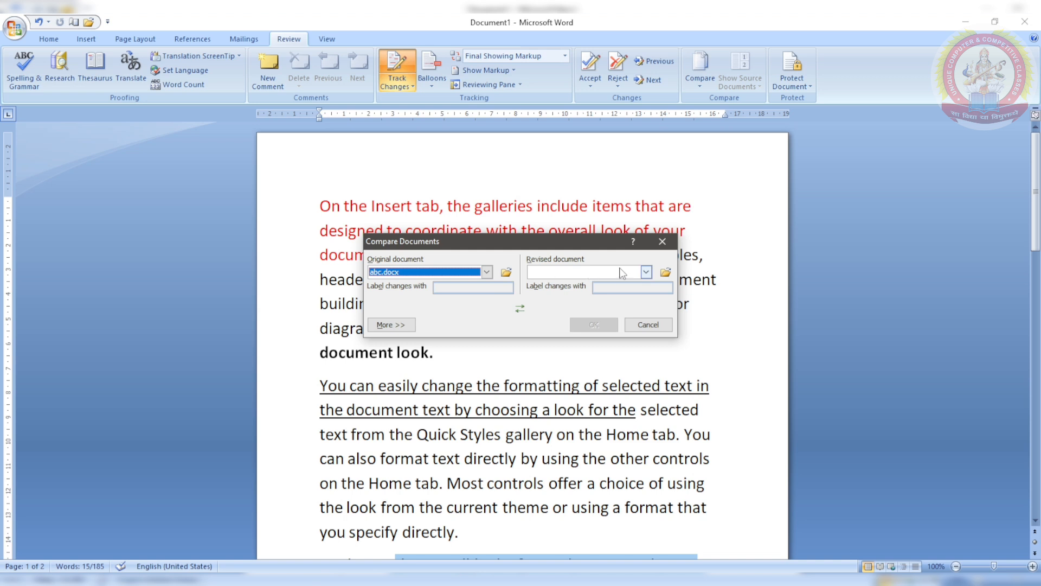
left_click(651, 273)
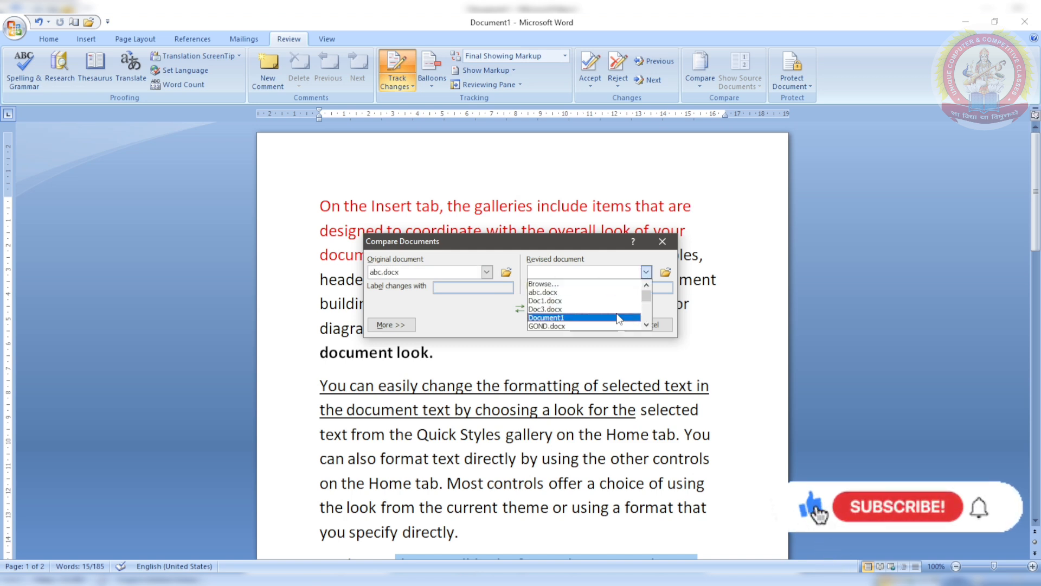
left_click(619, 318)
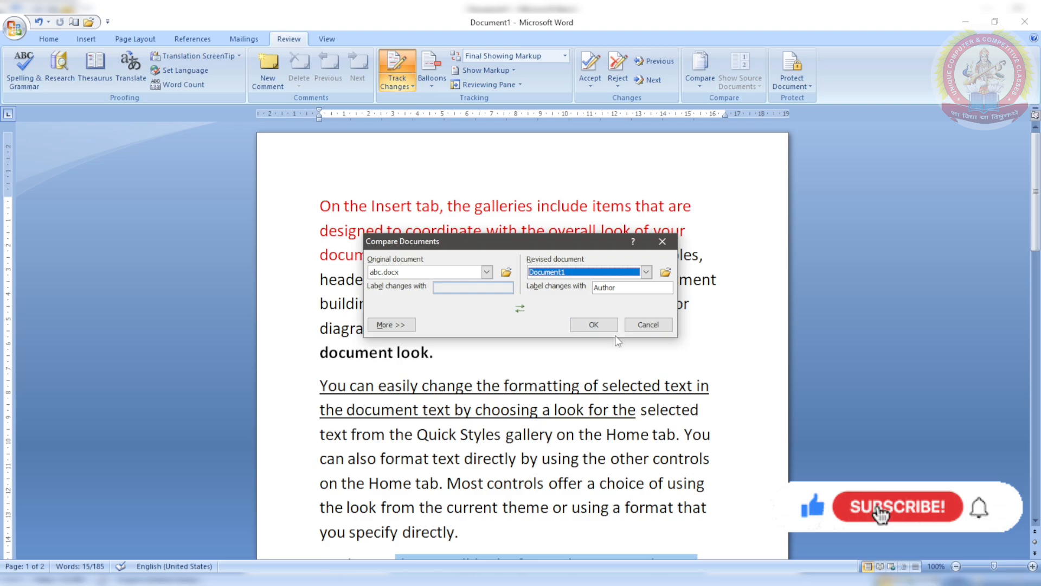
left_click(613, 327)
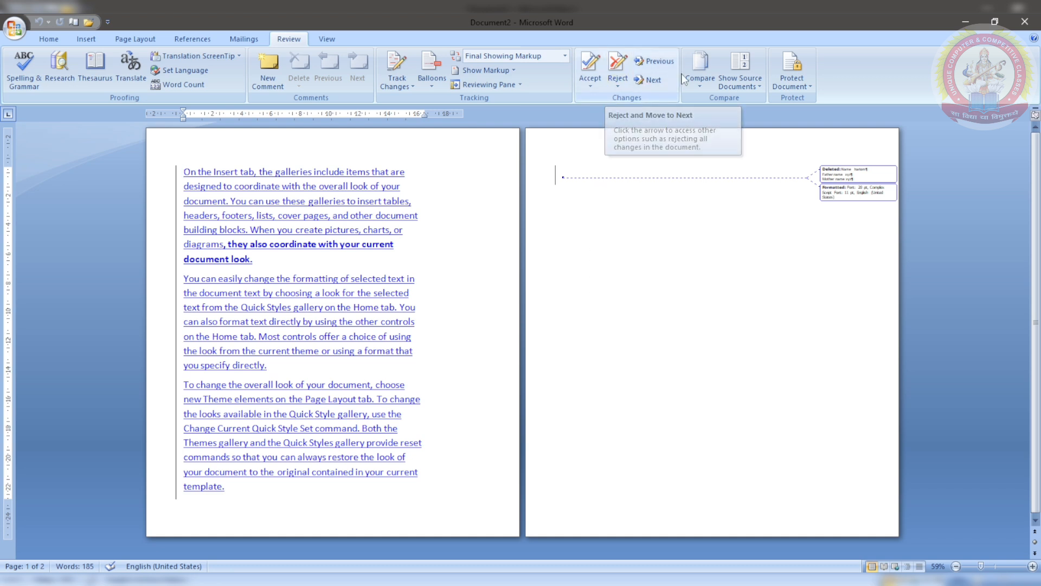
Step: Open Combine Documents from Compare, then cancel without combining anything
left_click(695, 82)
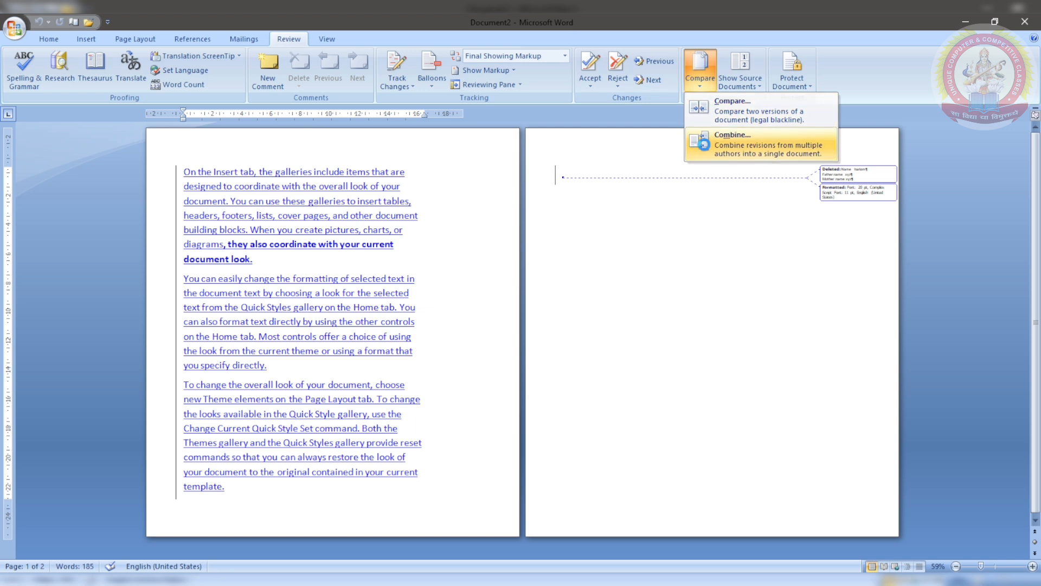
left_click(733, 142)
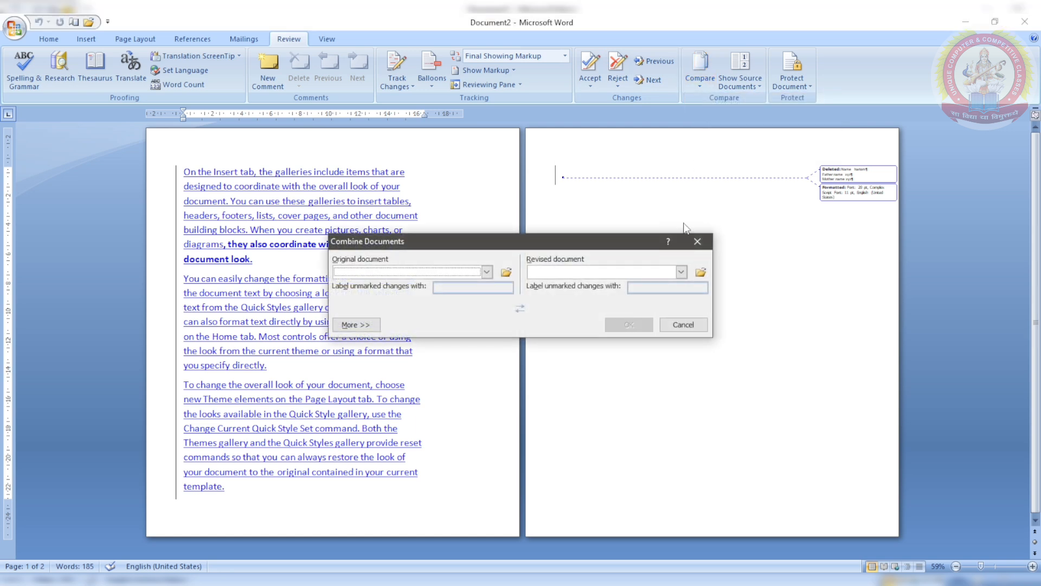
left_click(698, 242)
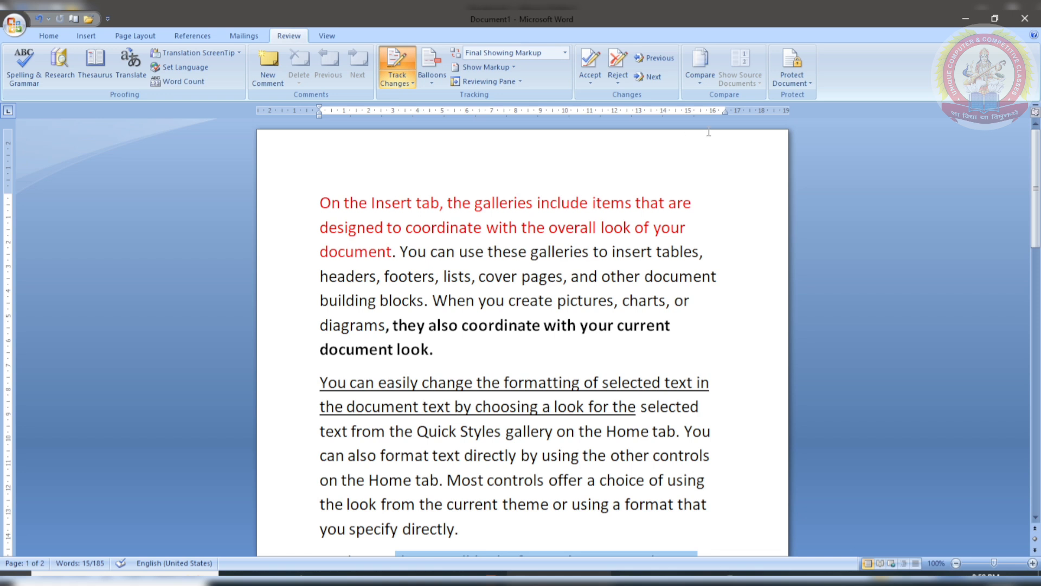
Step: Turn off Track Changes and limit formatting to a selection of styles
left_click(406, 64)
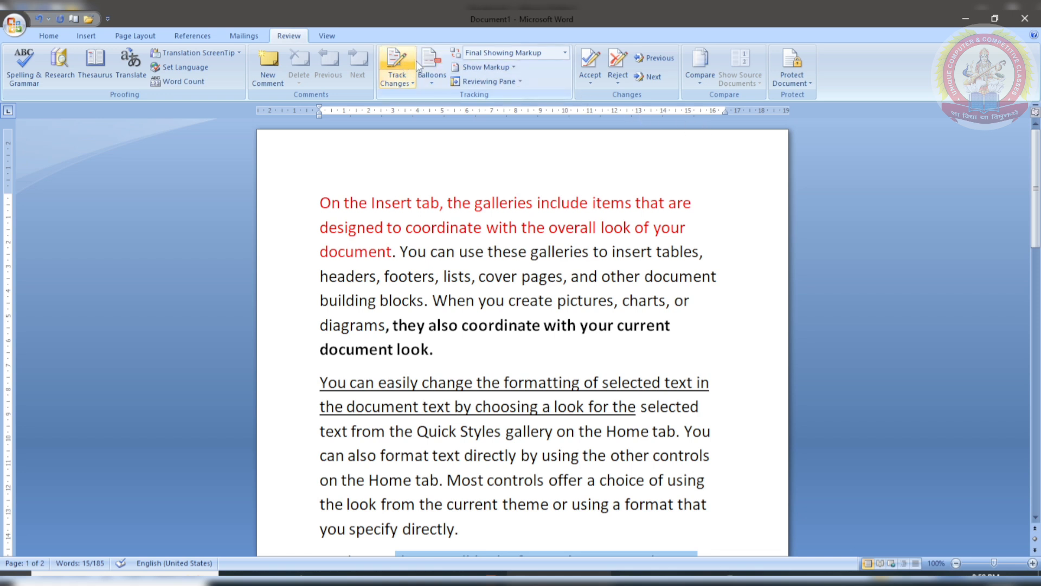
left_click(801, 81)
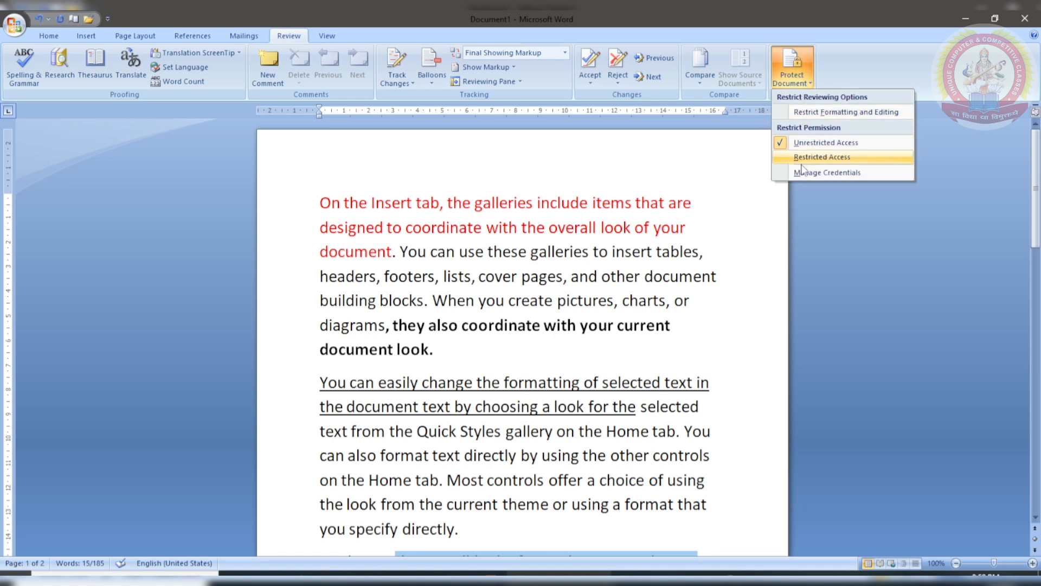
left_click(789, 113)
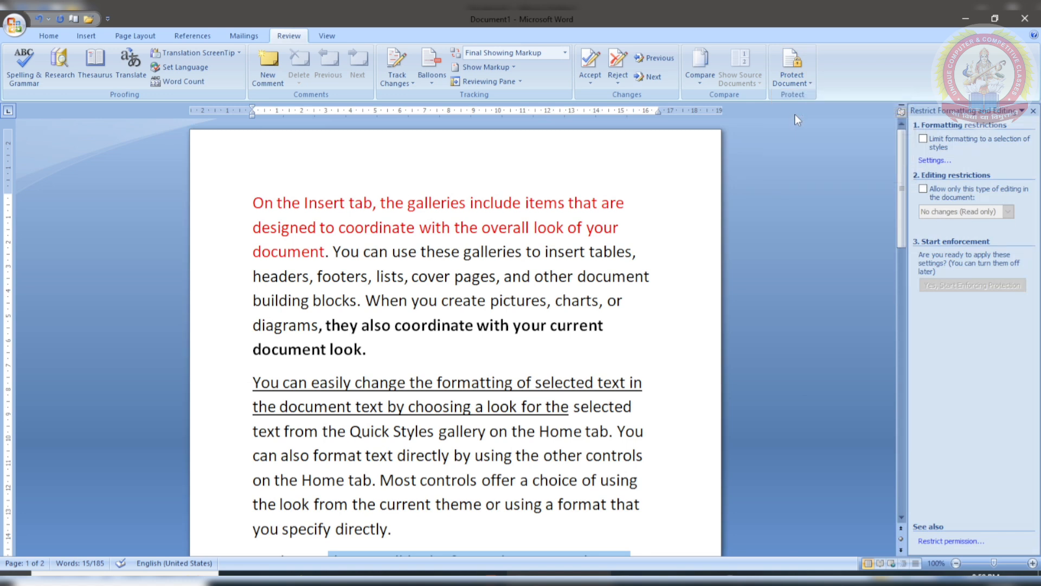
left_click(924, 139)
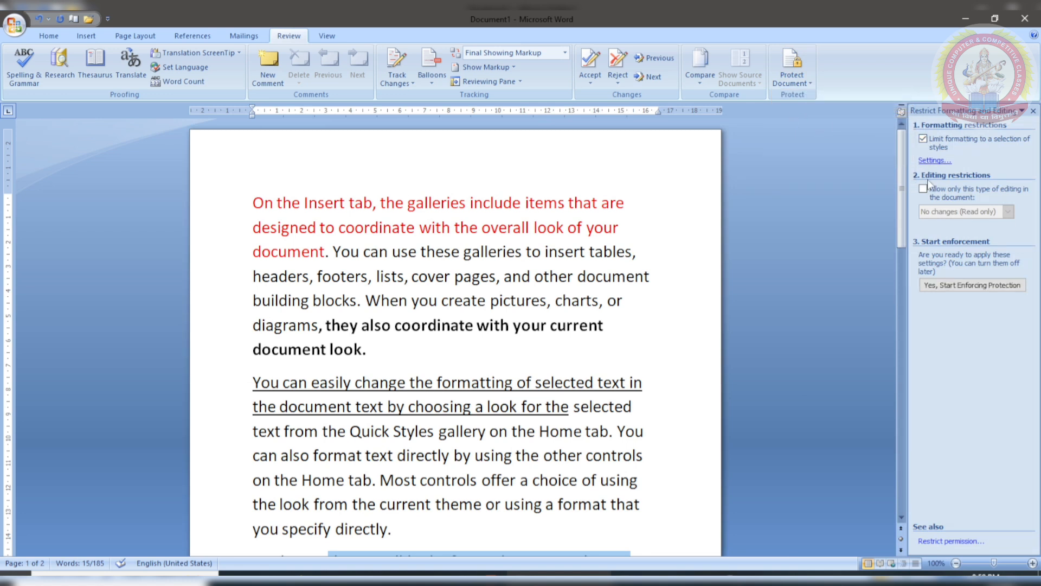
Step: Start enforcing the protection, entering and confirming a password
left_click(942, 285)
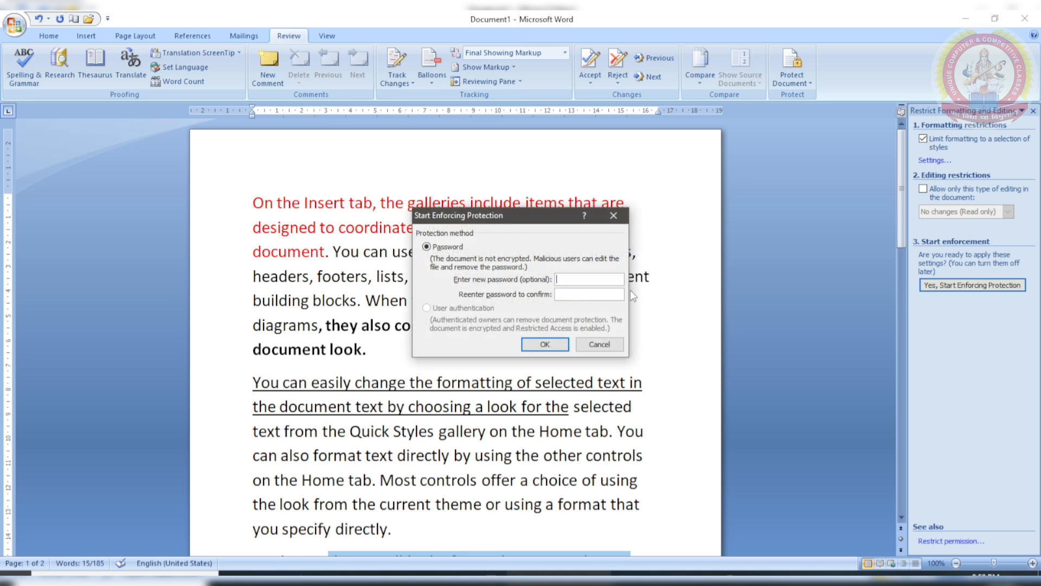
type("1234")
left_click(619, 293)
type("1234")
left_click(554, 346)
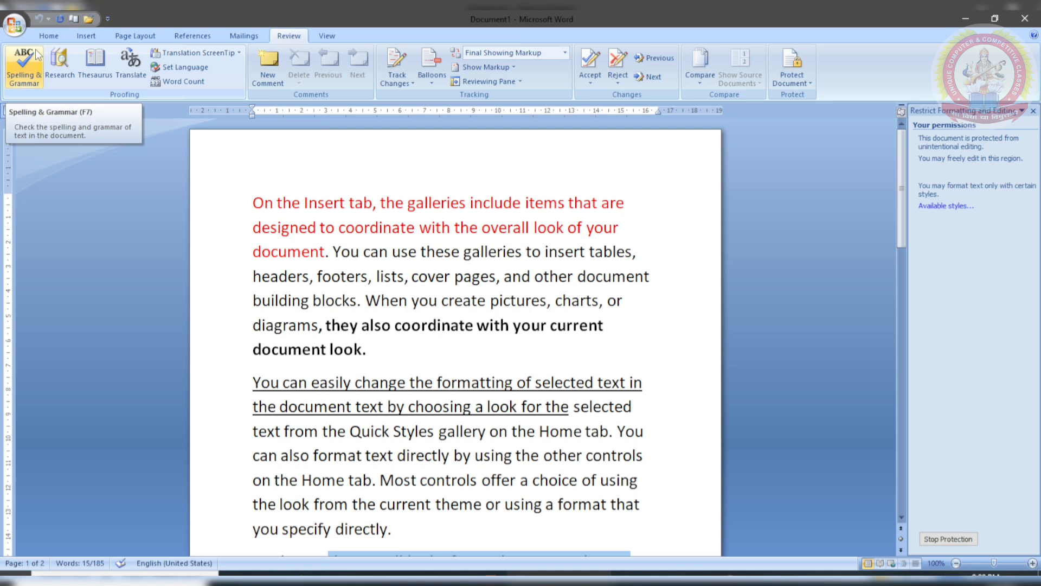
Step: Check the Home and Insert tabs for formatting commands disabled by protection
left_click(50, 35)
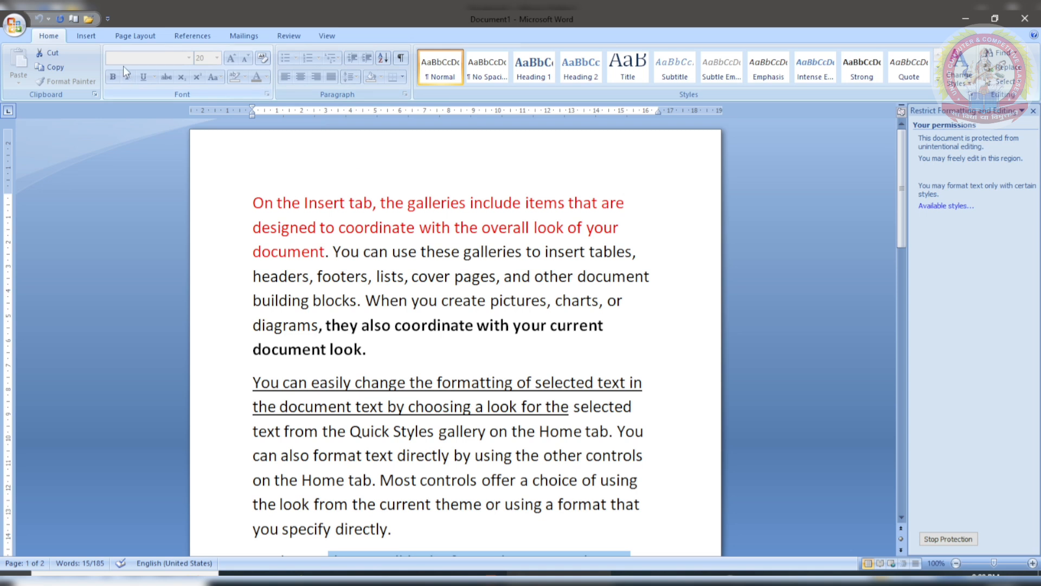
left_click(85, 38)
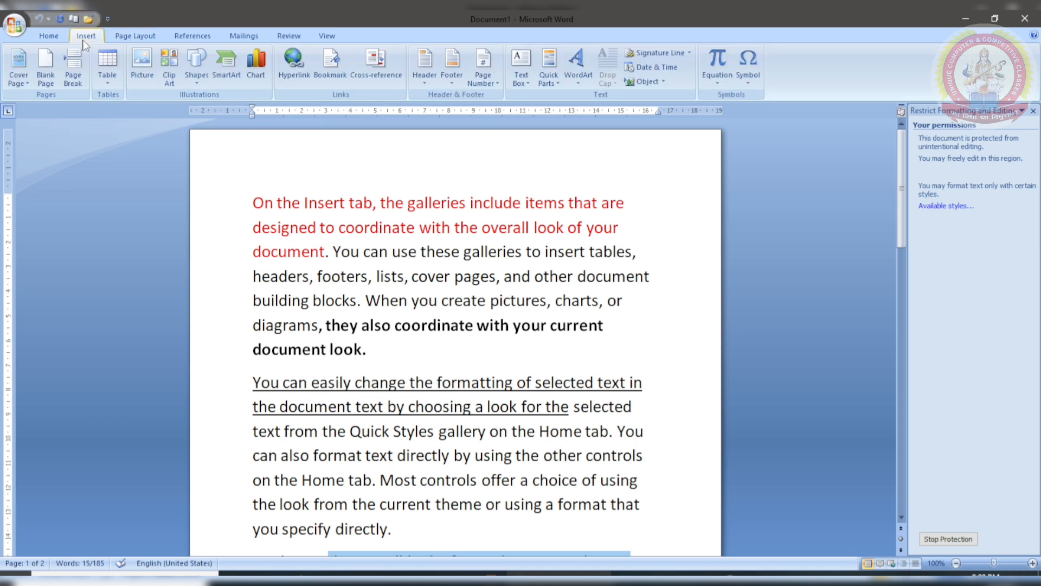
left_click(48, 39)
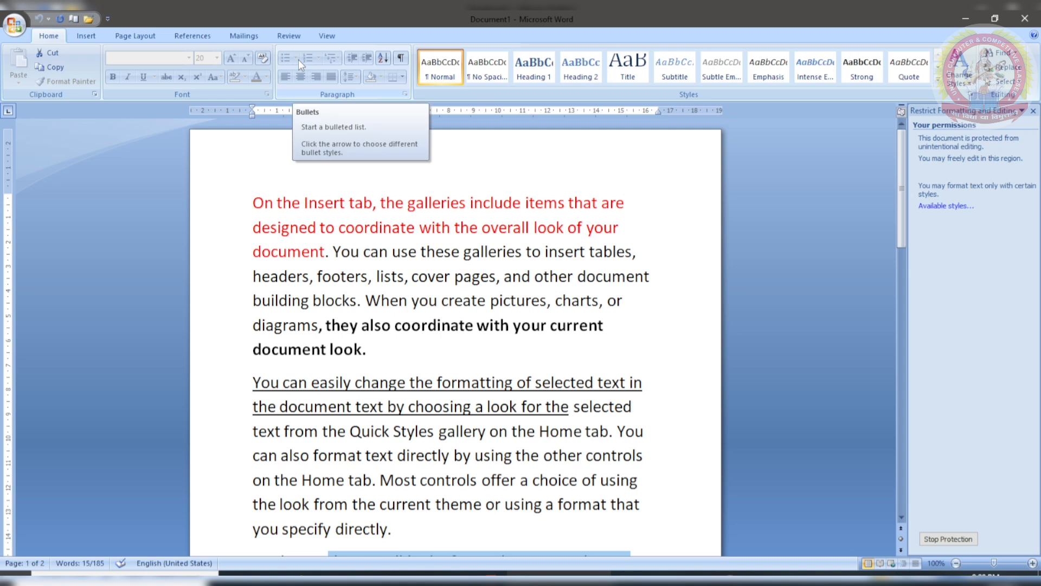
left_click(297, 37)
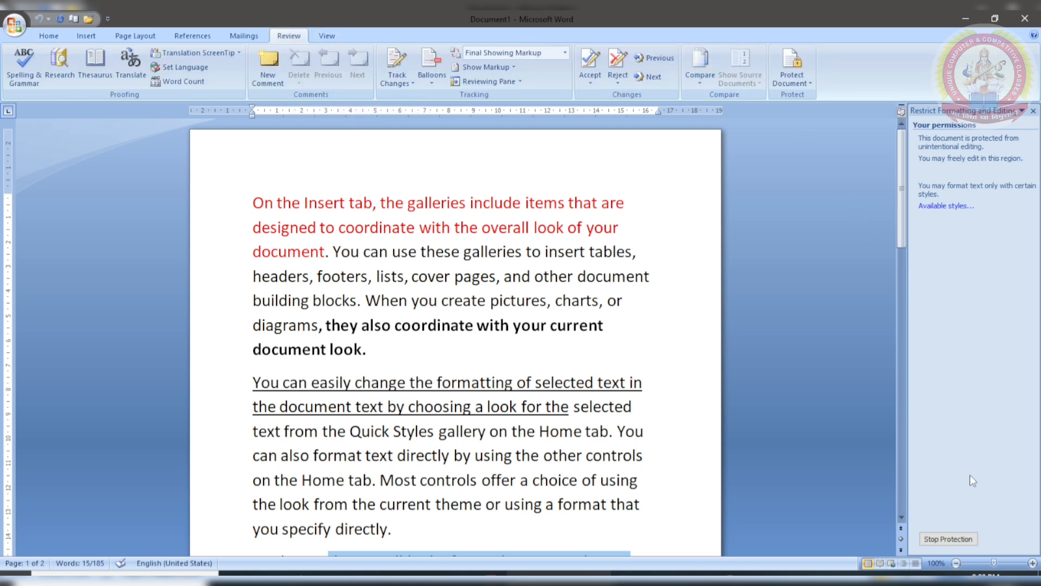
Step: Stop protection by entering the document's password
left_click(948, 540)
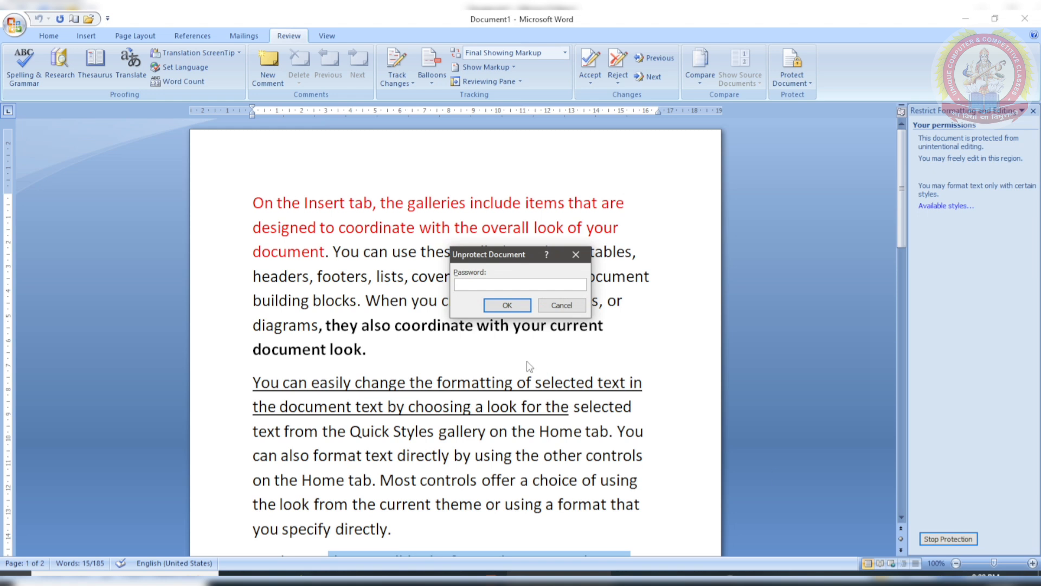
type("••••")
key("Return")
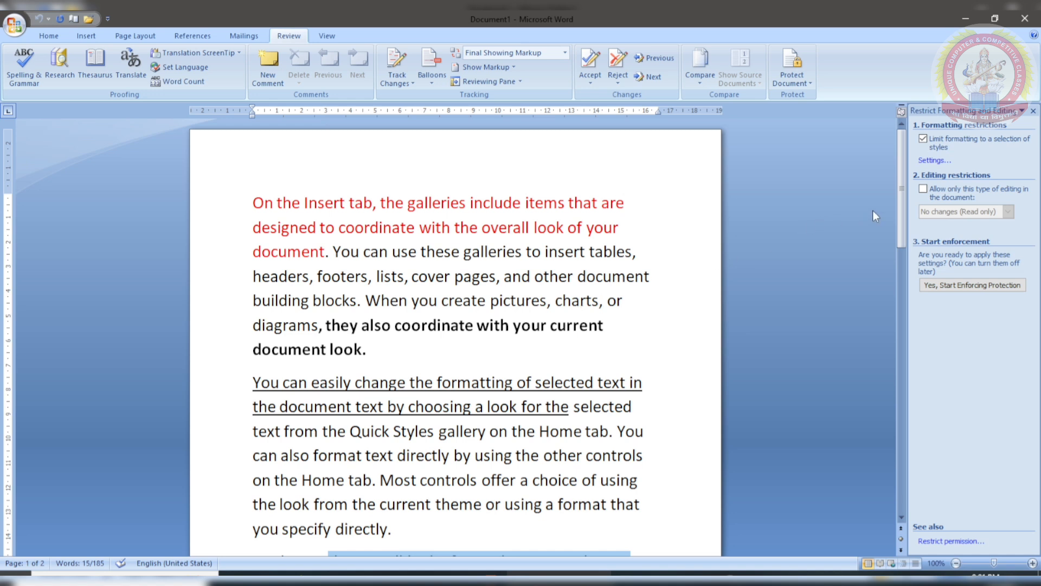
Step: Restrict editing to No changes (Read only) and enforce it with a confirmed password
left_click(933, 189)
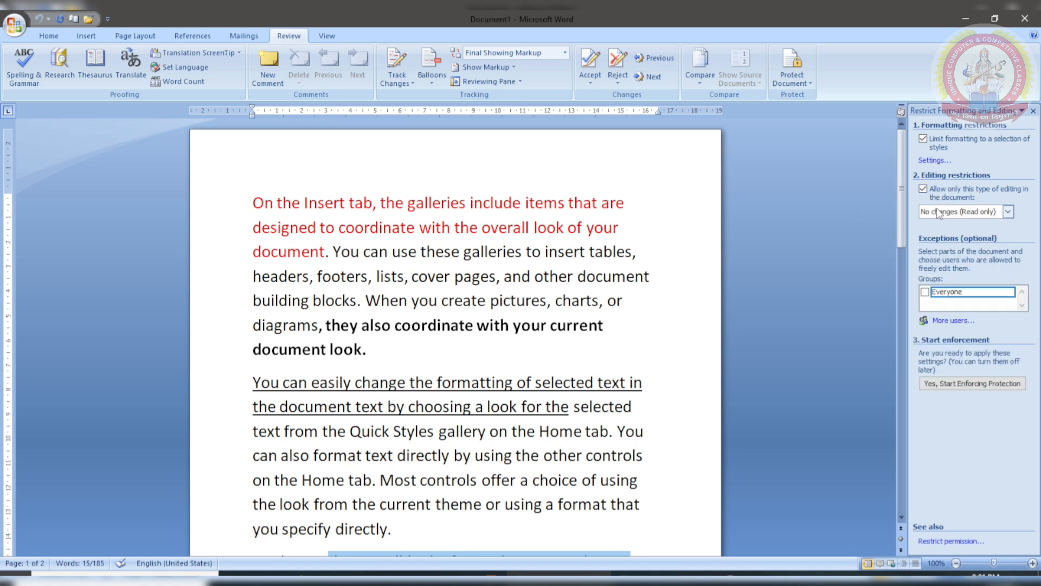
left_click(943, 386)
type("1234")
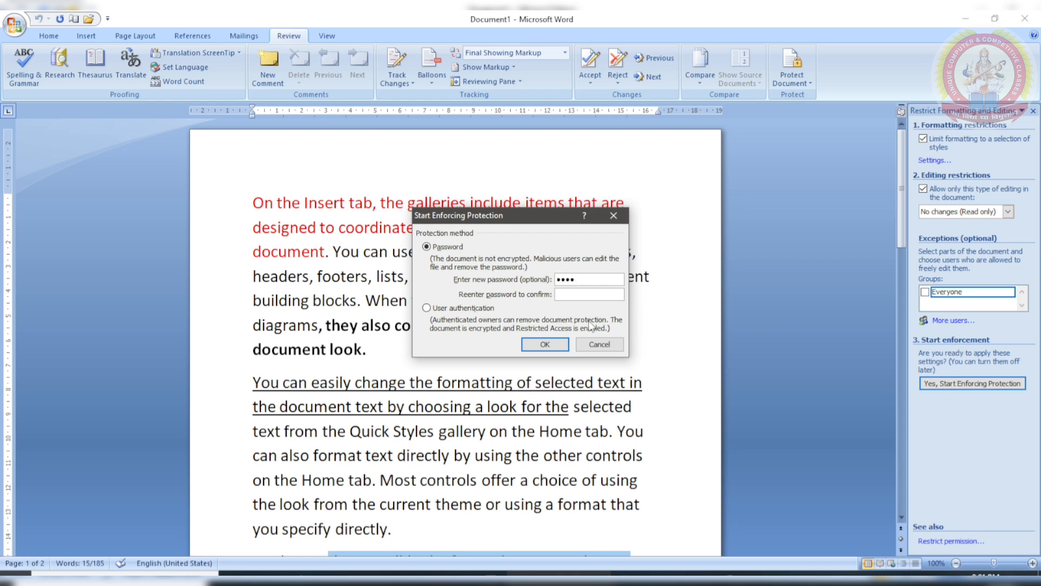
left_click(599, 295)
type("1234")
key("Return")
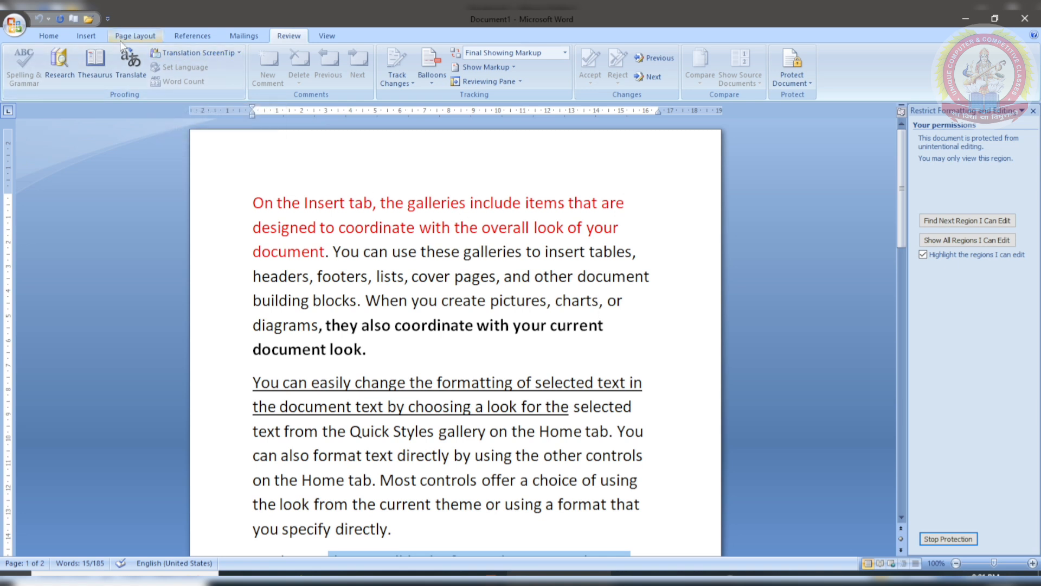
Step: Check the Home, Insert, Page Layout, References and Mailings commands are locked, then return to Review
left_click(45, 33)
left_click(83, 34)
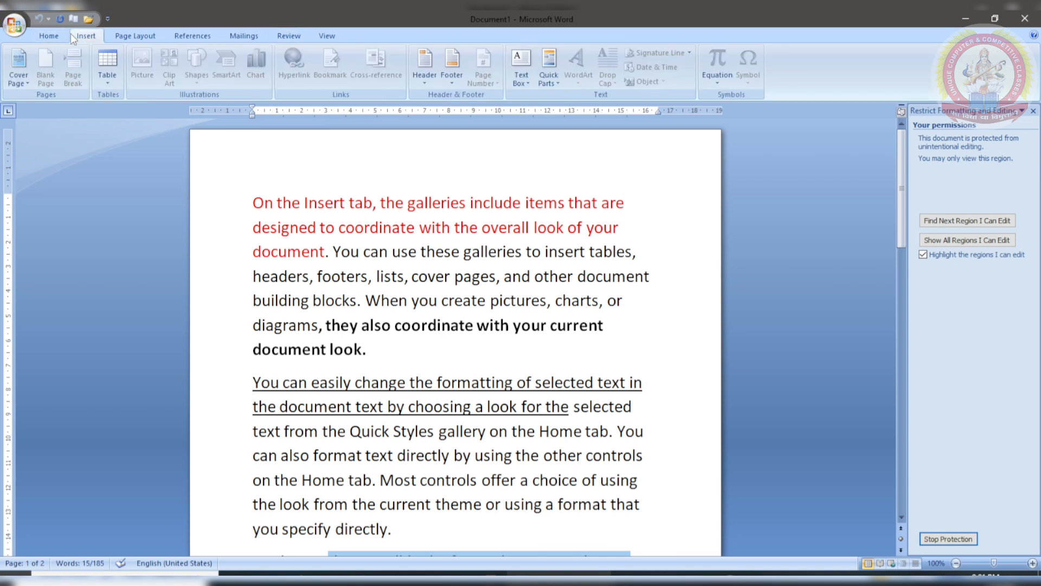
left_click(142, 35)
left_click(192, 35)
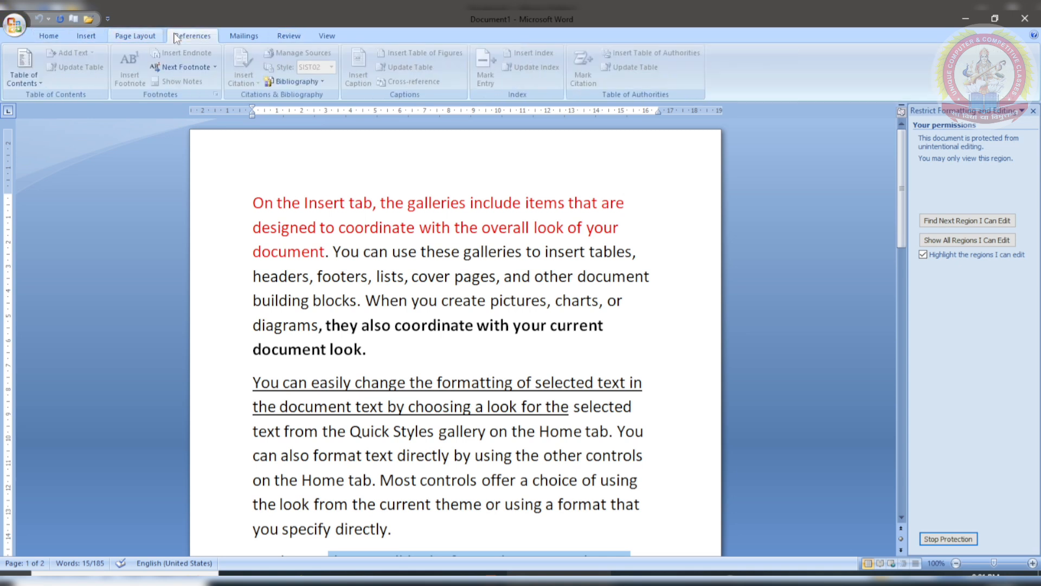
left_click(242, 35)
left_click(289, 35)
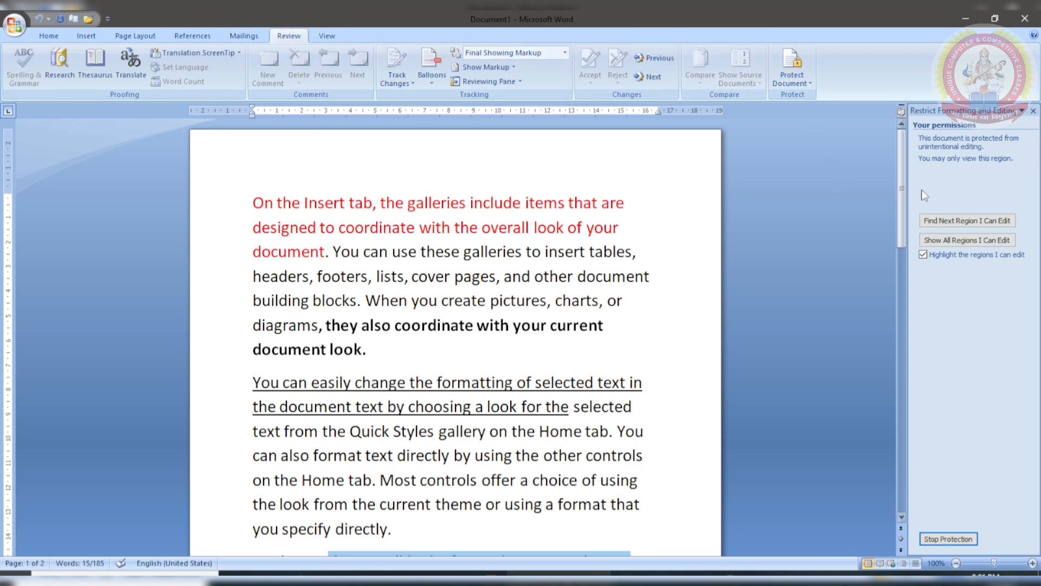
Step: Reopen Restrict Formatting and Editing and stop protection by entering the document password
left_click(1033, 112)
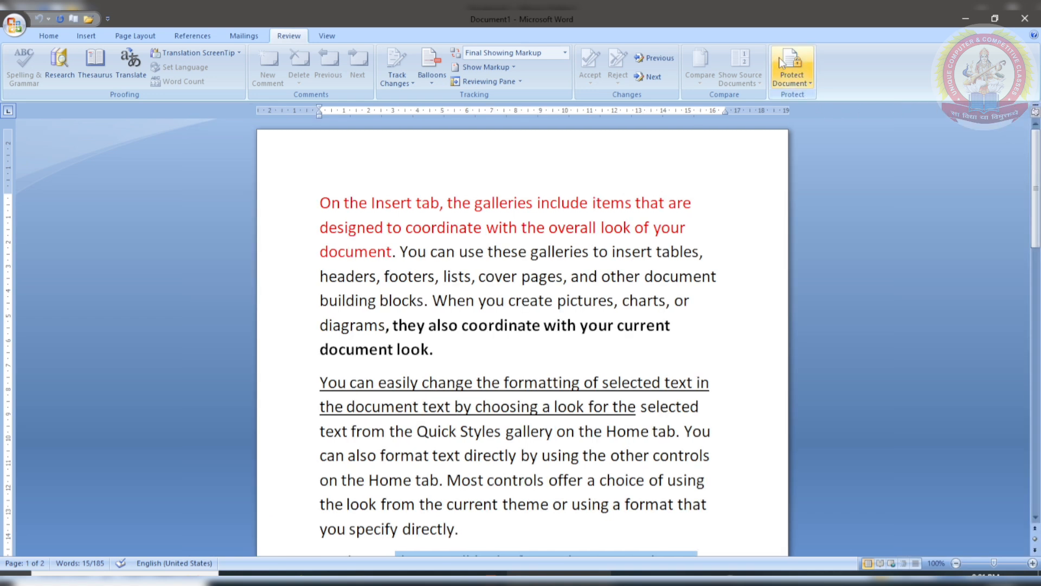
left_click(784, 86)
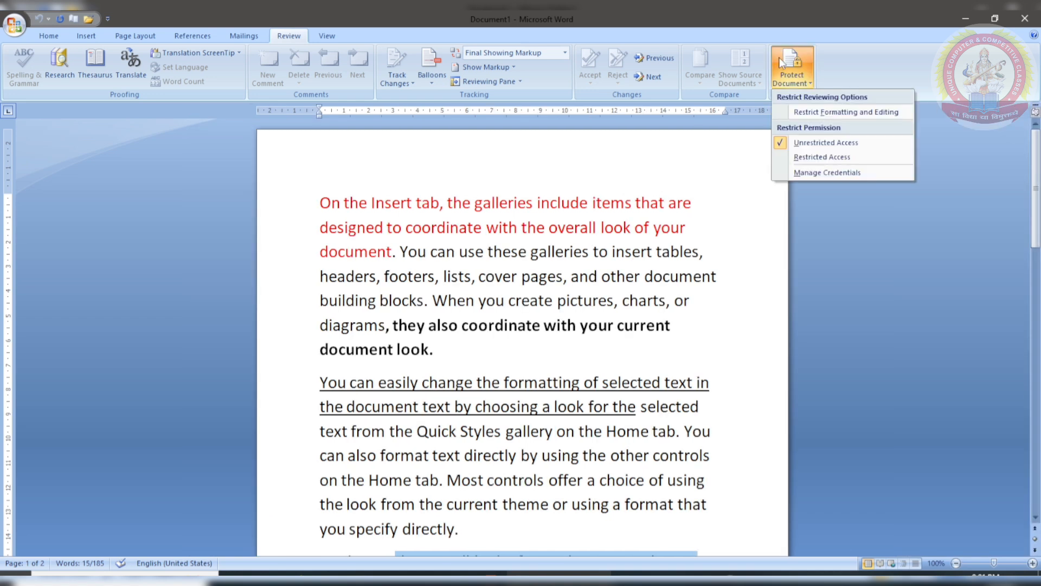
left_click(787, 110)
left_click(936, 538)
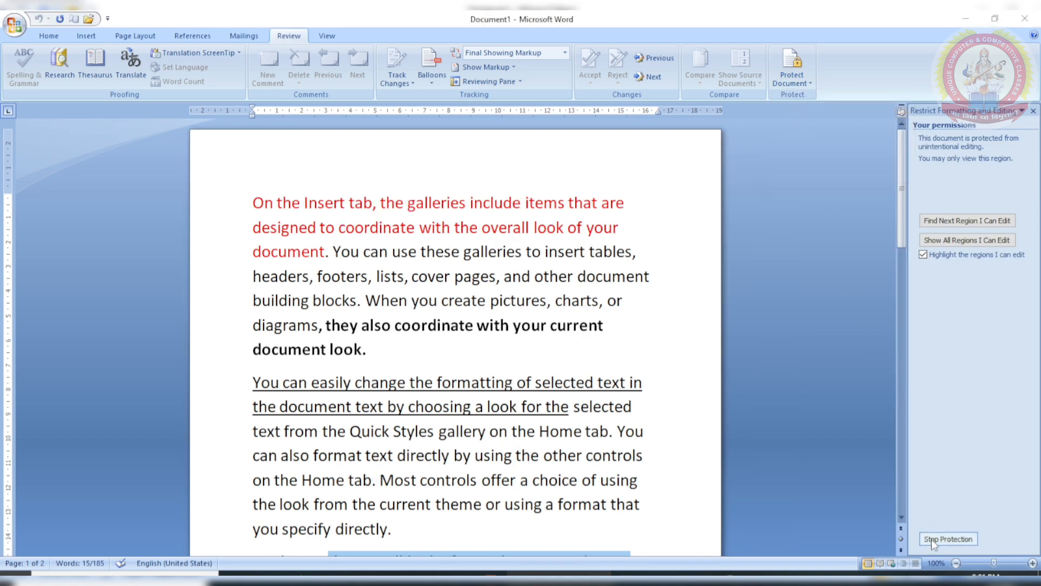
type("1234")
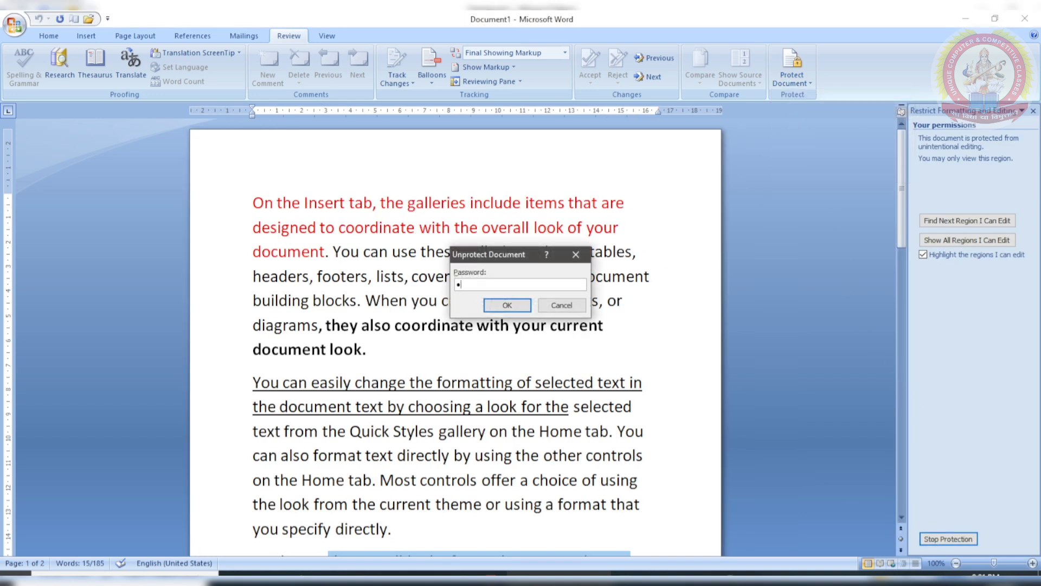
key("Return")
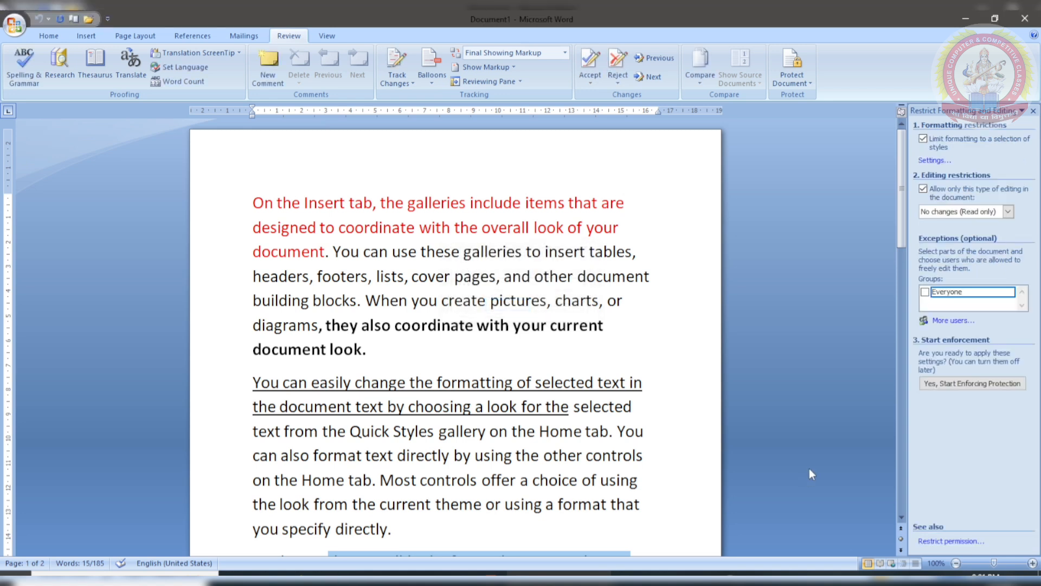
Step: Close the Restrict Formatting and Editing pane and switch to the View ribbon
left_click(1034, 110)
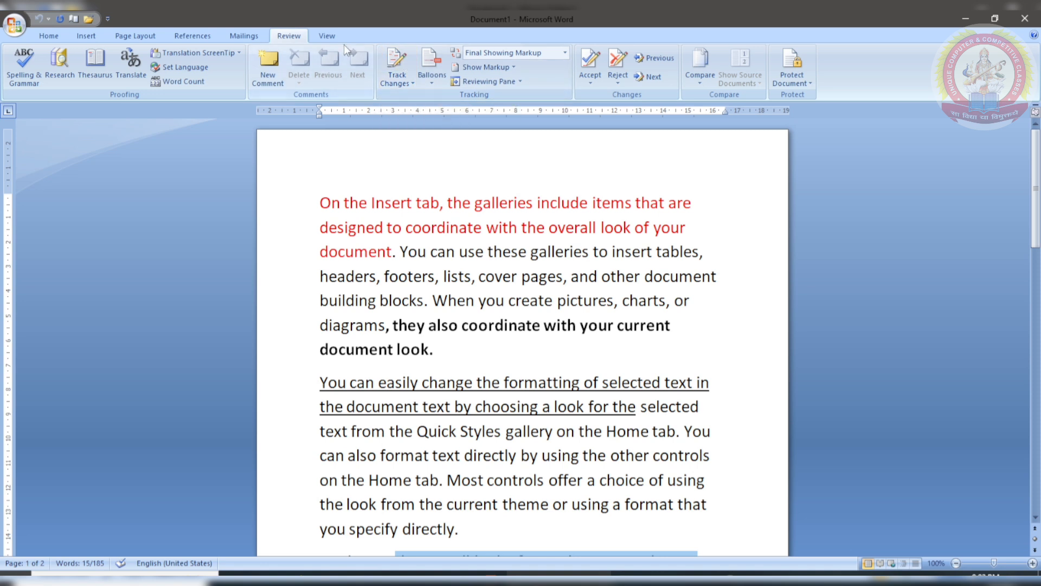
left_click(328, 35)
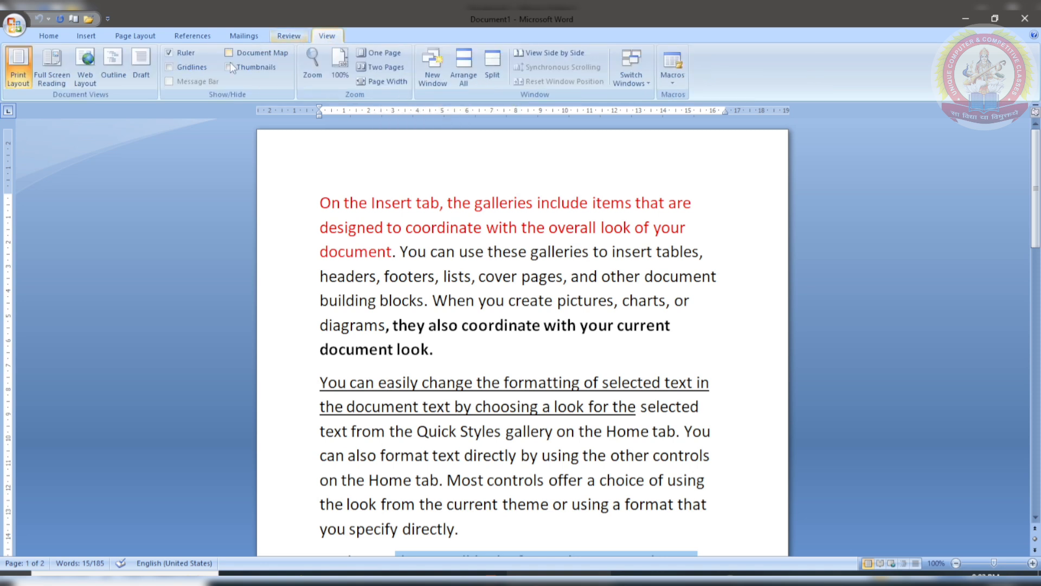